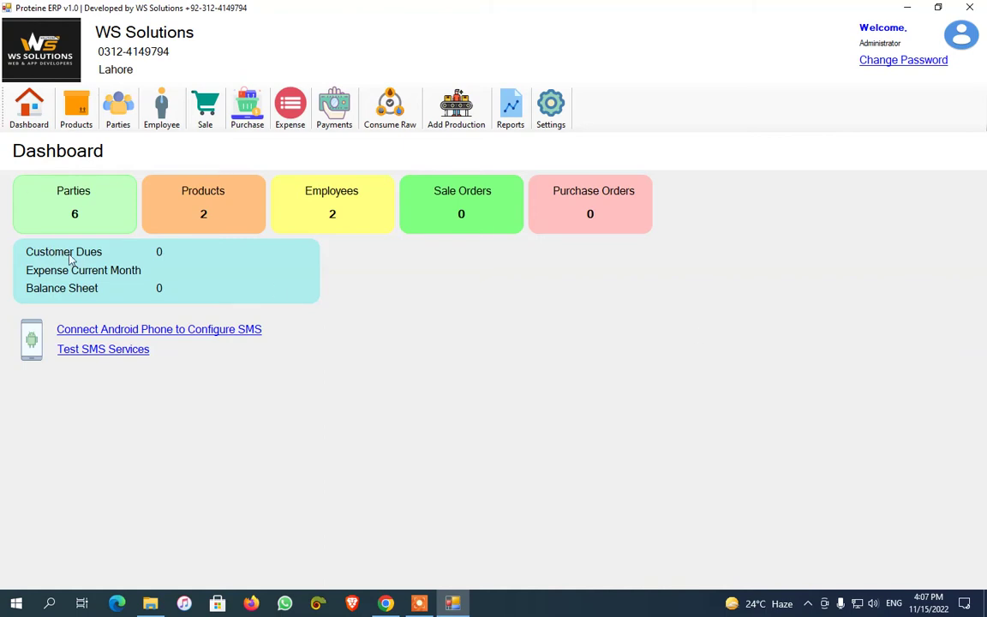
Open Settings and review the business name WS Solutions, contact number and Lahore address
left_click(551, 105)
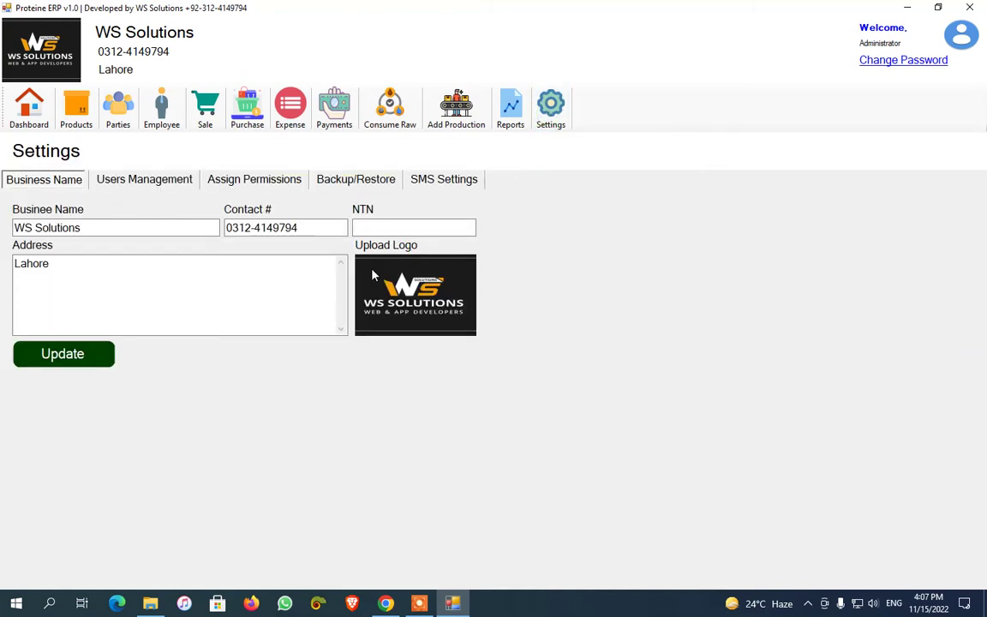
left_click(58, 182)
left_click(90, 184)
left_click(77, 185)
left_click_drag(132, 226, 4, 234)
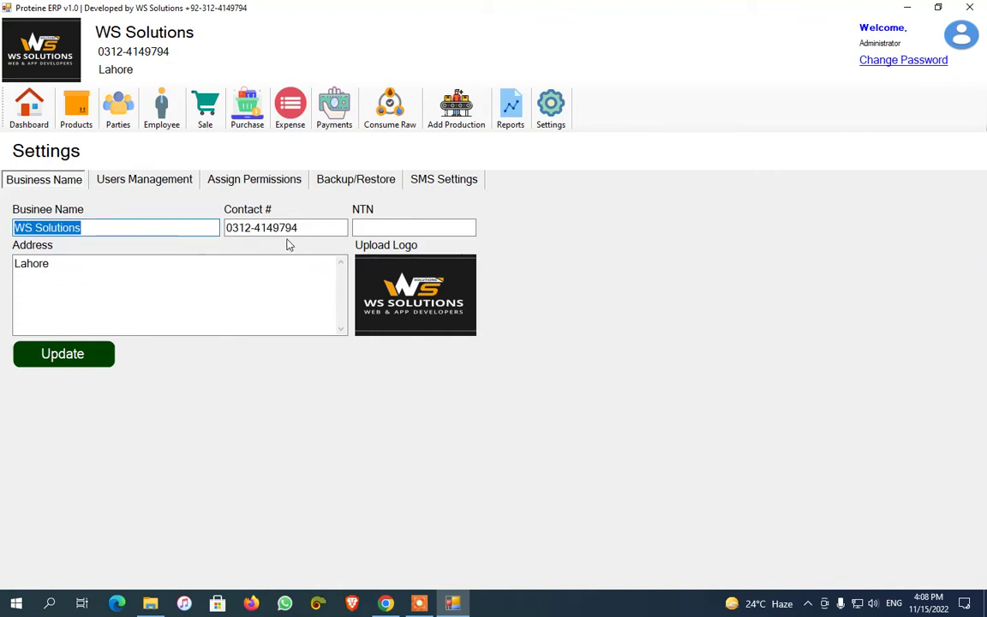
left_click(316, 229)
double_click(317, 229)
left_click(264, 259)
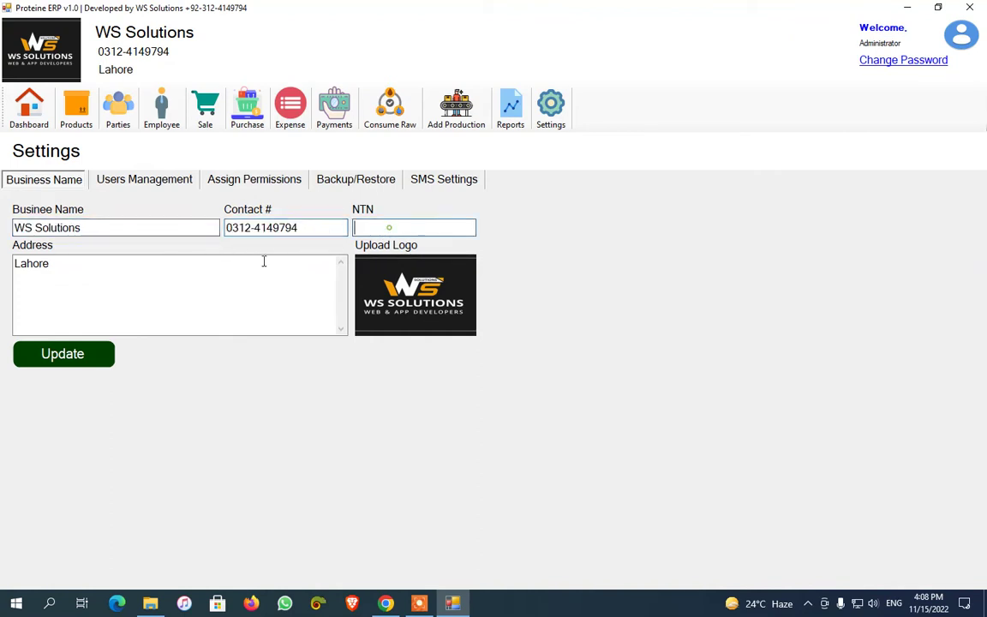
left_click_drag(187, 286, 2, 282)
left_click(130, 271)
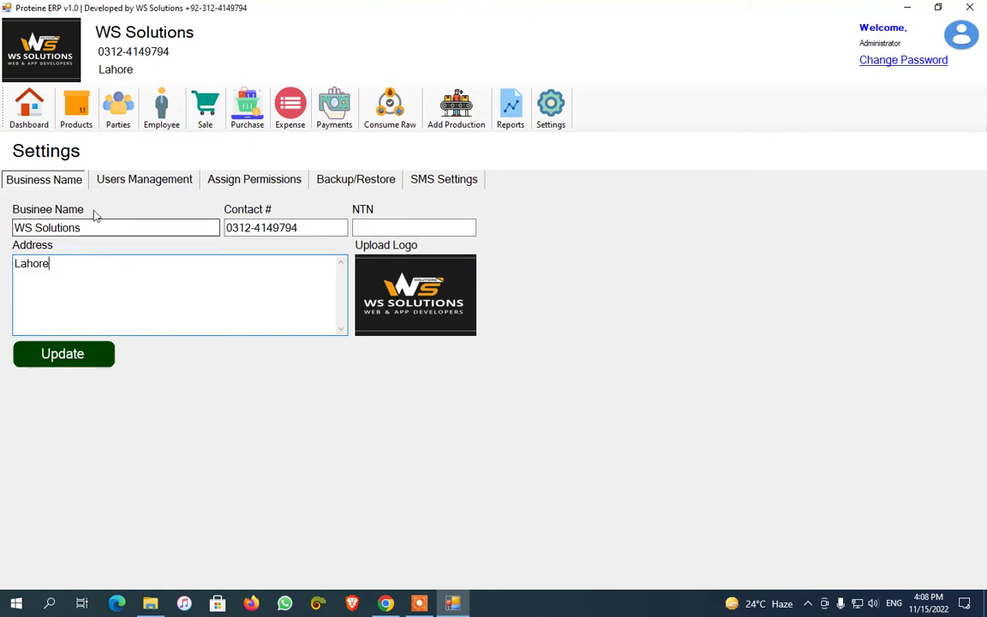
left_click(124, 179)
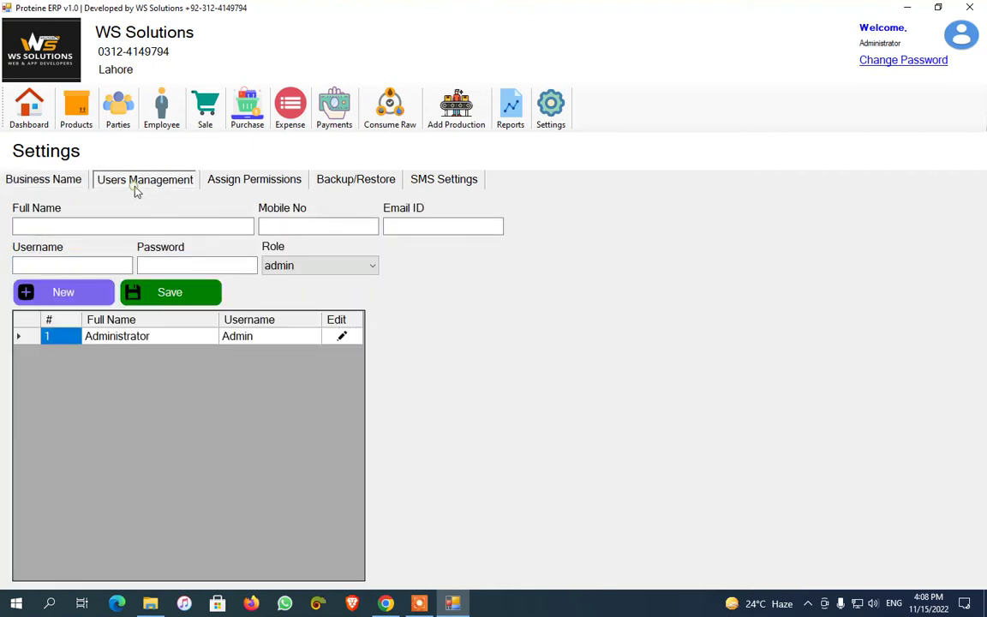
Select the operator role on the Assign Permissions page
left_click(160, 228)
left_click(239, 179)
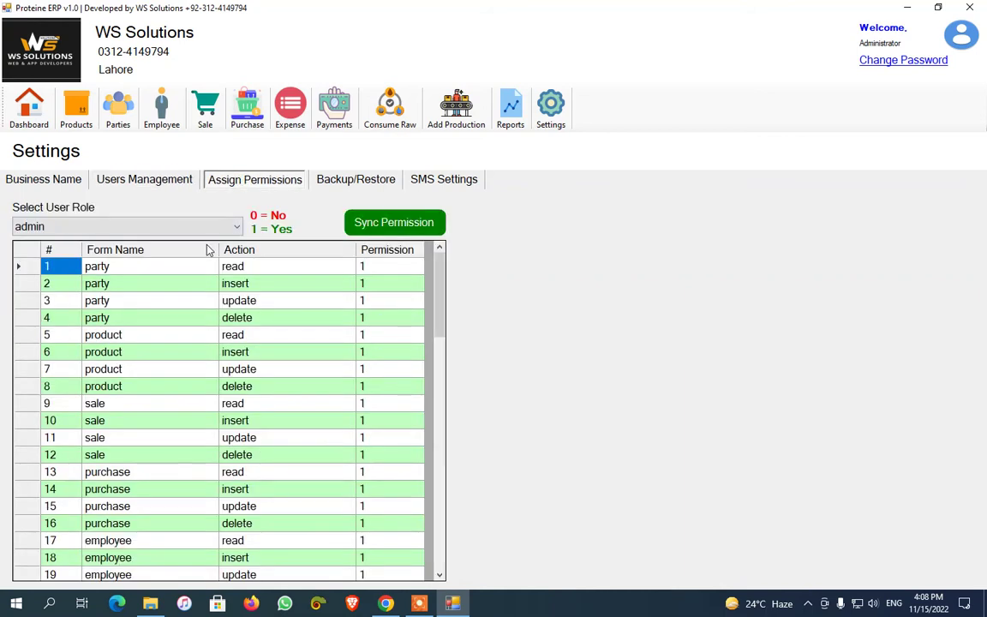
left_click(192, 227)
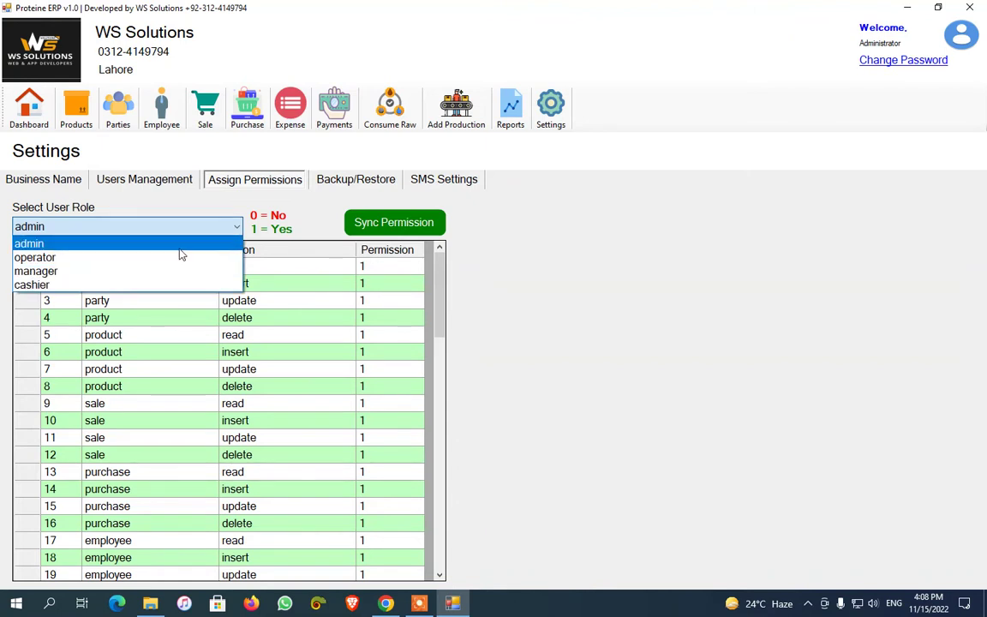
left_click(181, 254)
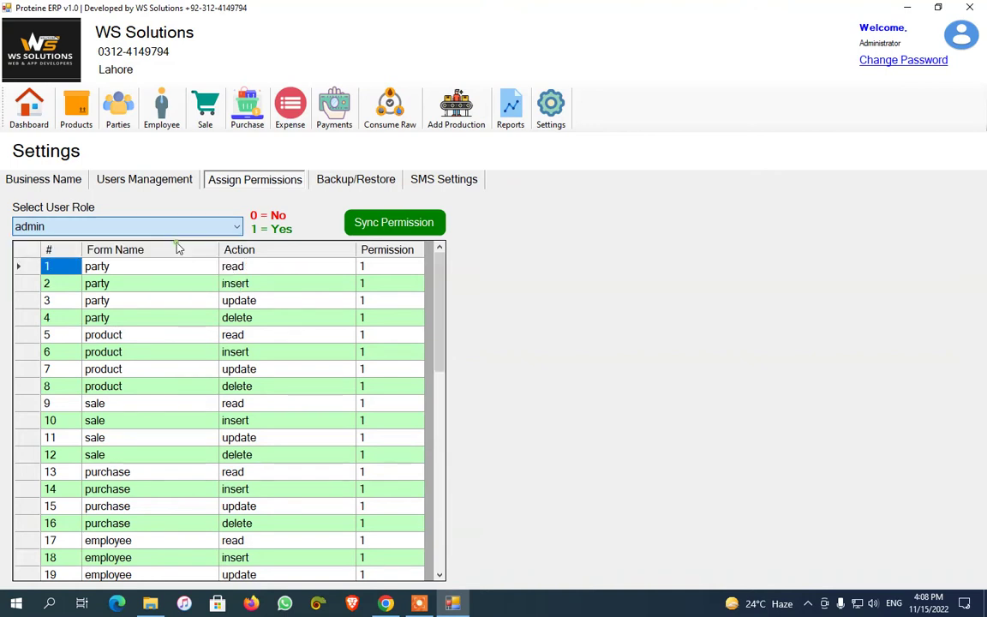
left_click(166, 227)
left_click(160, 259)
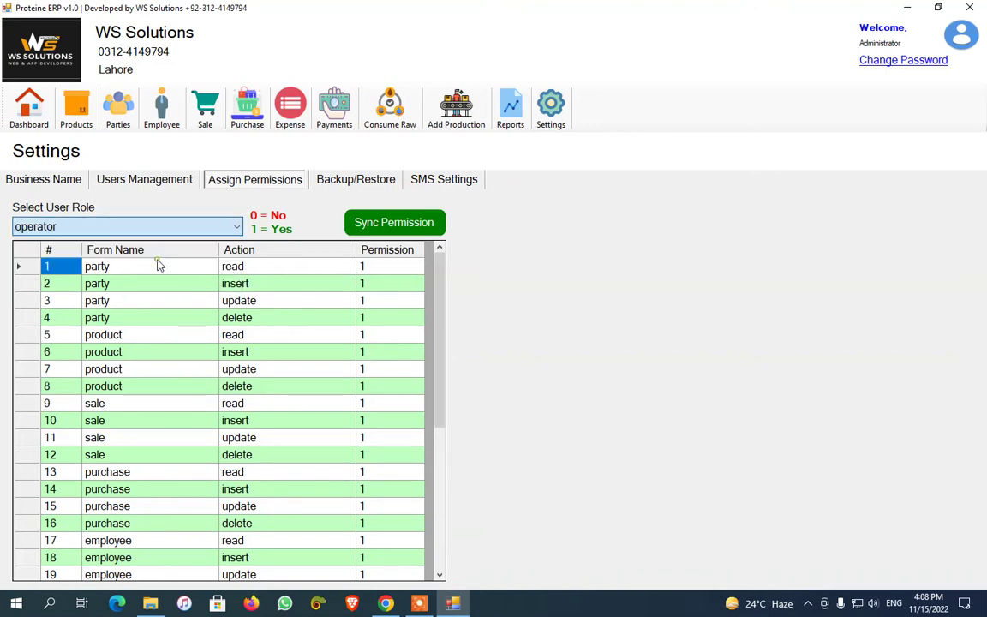
Set the operator's party read permission to 0 and sync the permissions
left_click(389, 268)
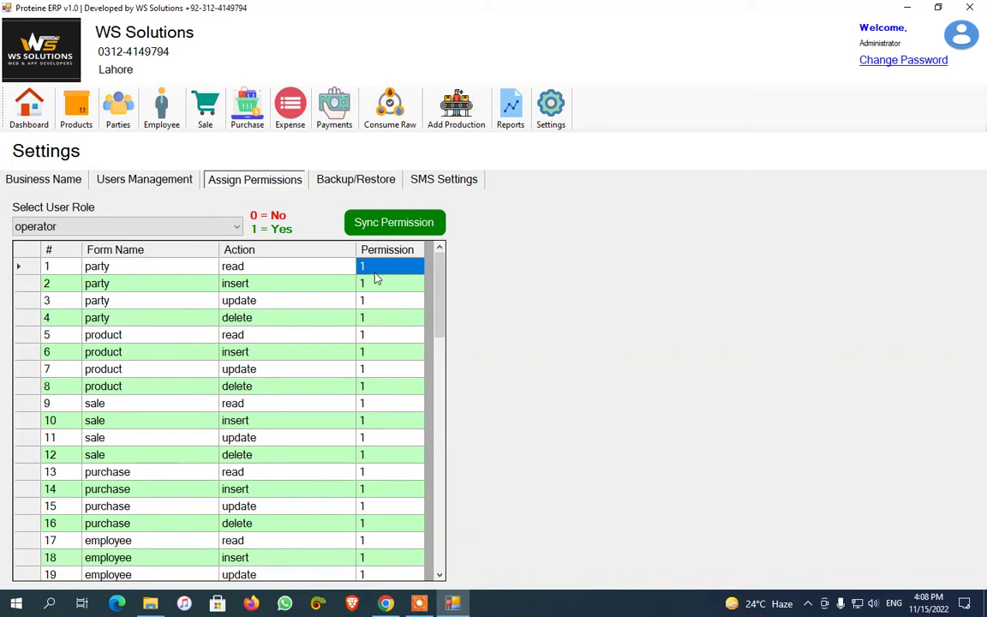
type("0")
key("Return")
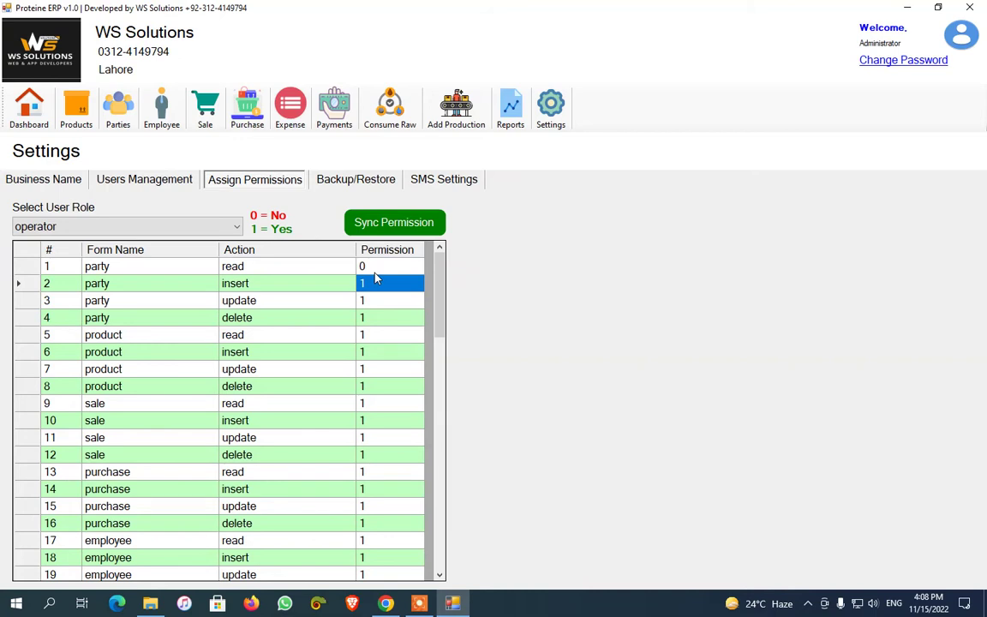
left_click(377, 318)
left_click(353, 225)
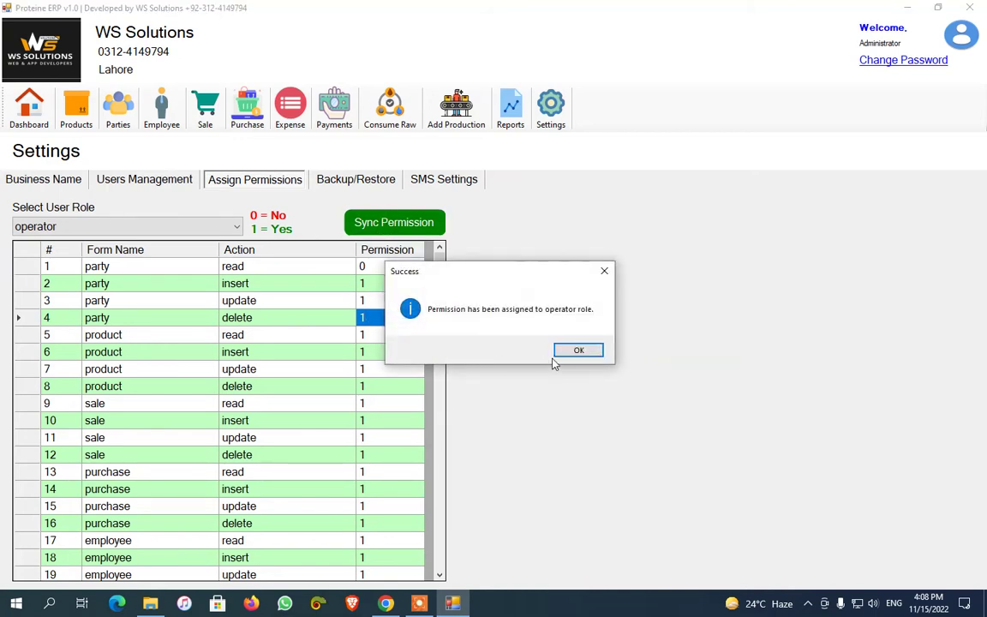
left_click(582, 350)
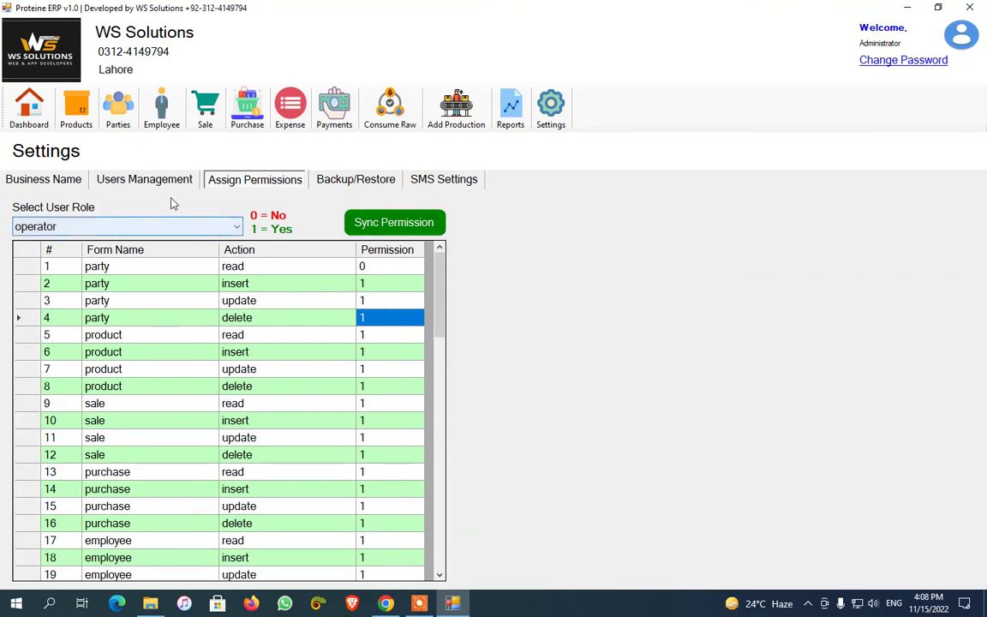
left_click(147, 178)
Create user Operator with username operator, a password and the operator role
left_click(119, 226)
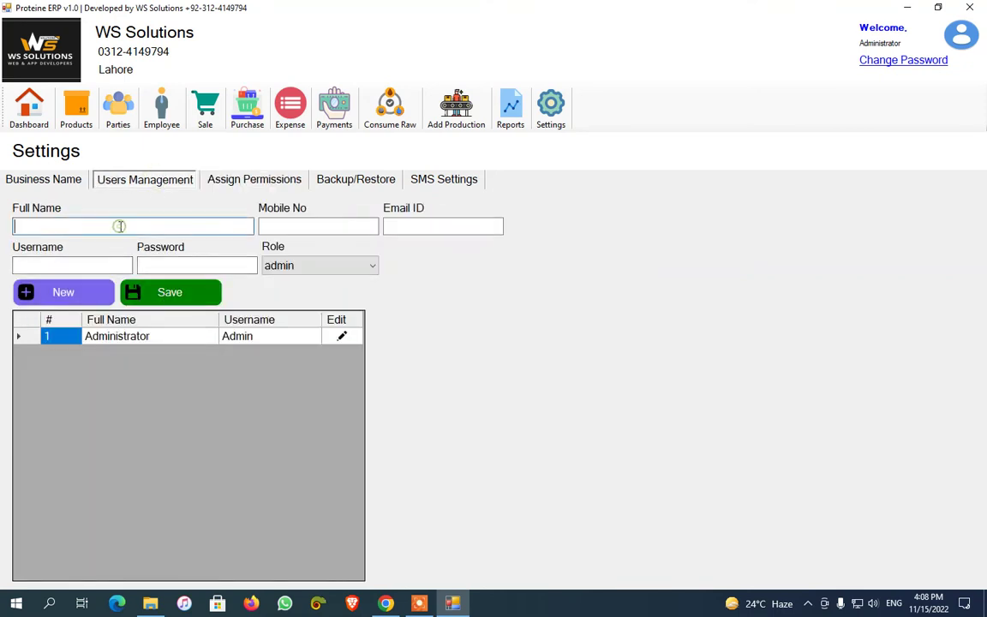
type("Operator")
left_click(296, 267)
left_click(314, 296)
left_click(39, 267)
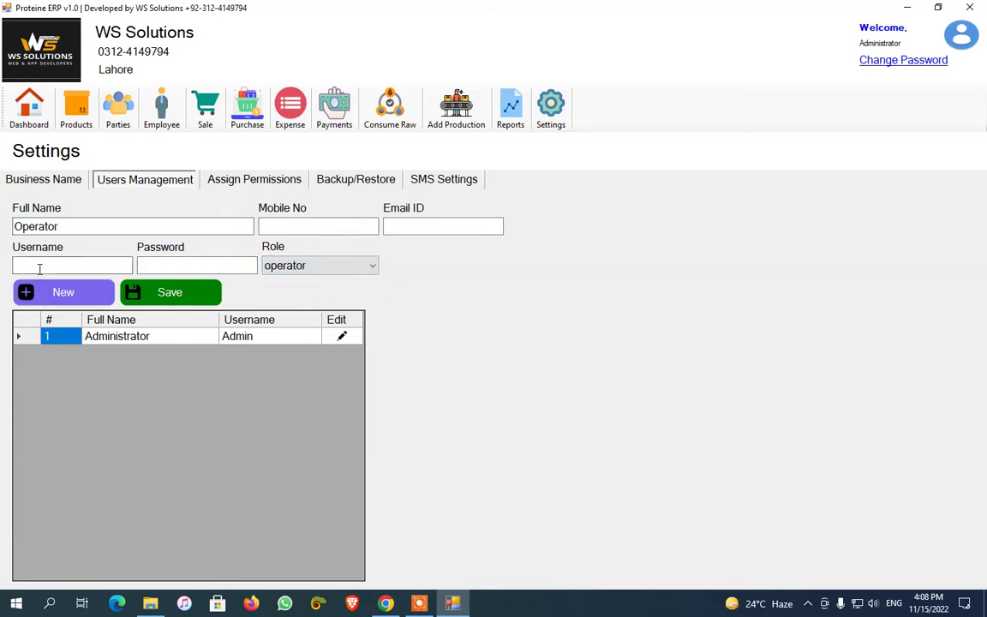
type("operator")
key("Tab")
type("123")
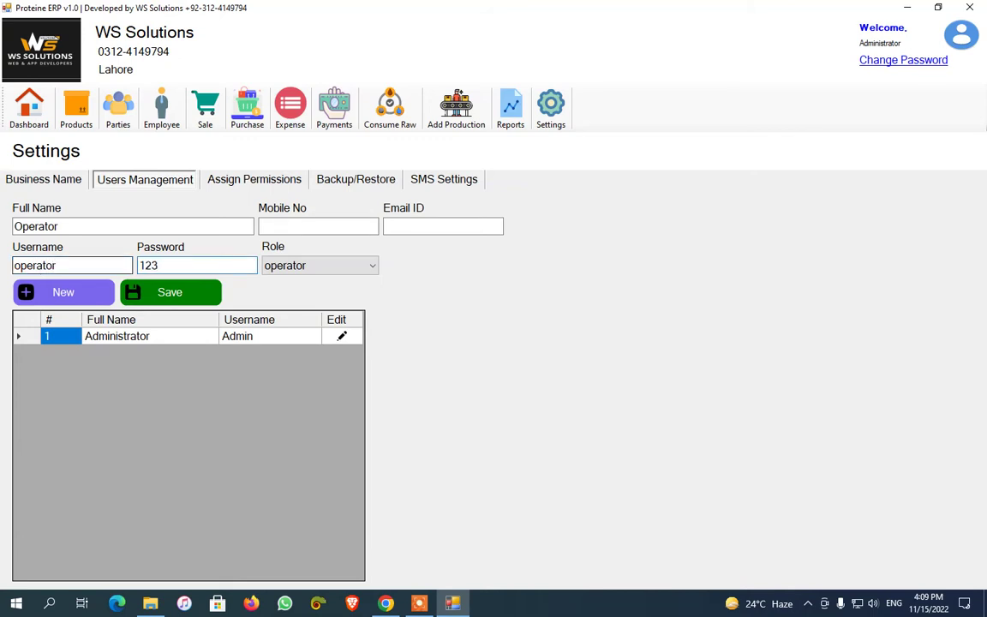
left_click(132, 296)
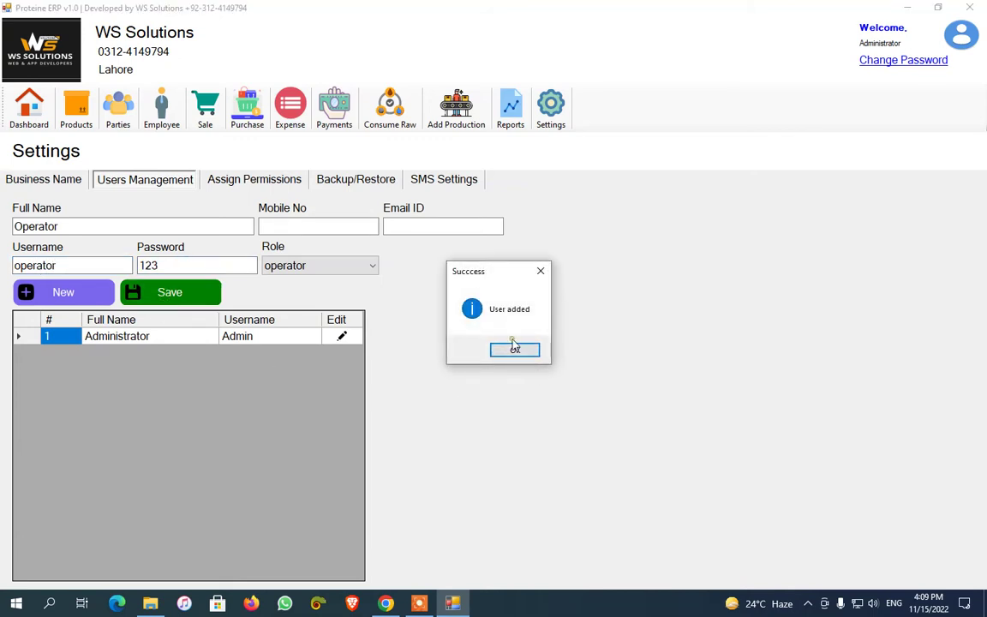
left_click(514, 347)
left_click(242, 182)
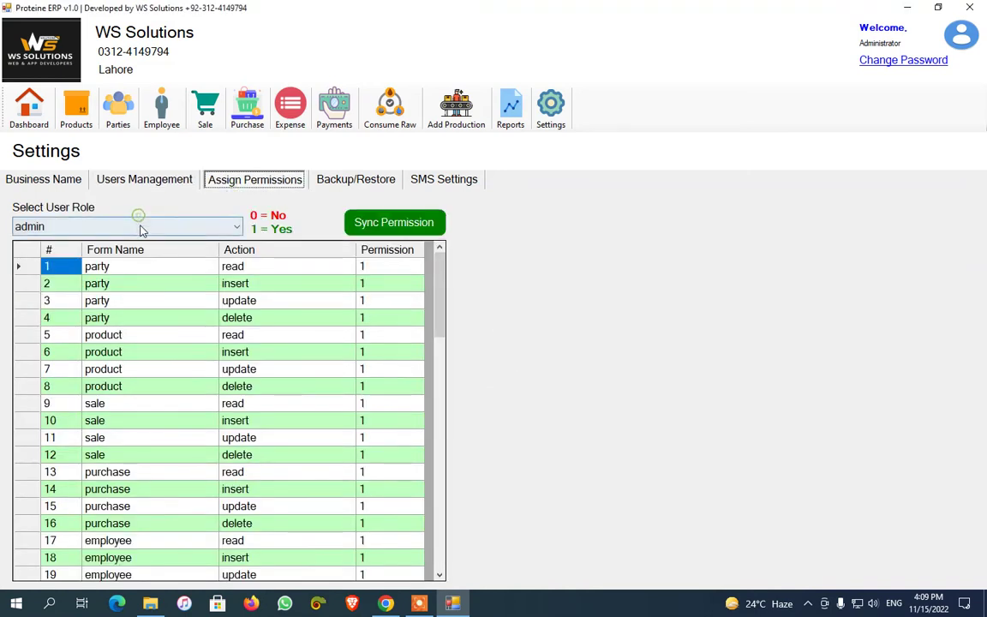
For the operator role, set the product and employee read permissions to 0
left_click(143, 226)
left_click(136, 255)
left_click(382, 285)
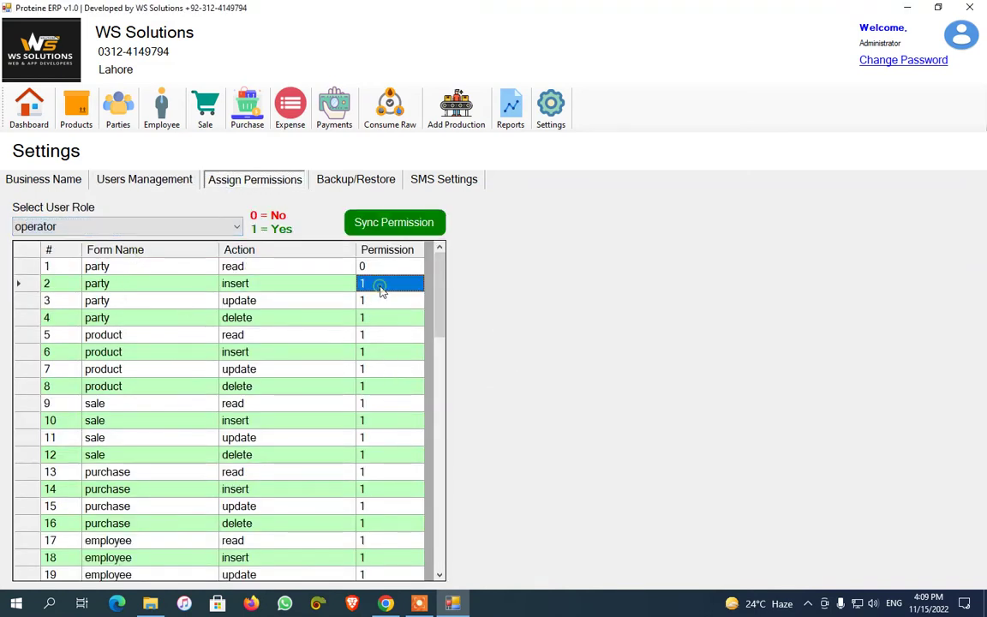
left_click(385, 334)
type("0")
key("Return")
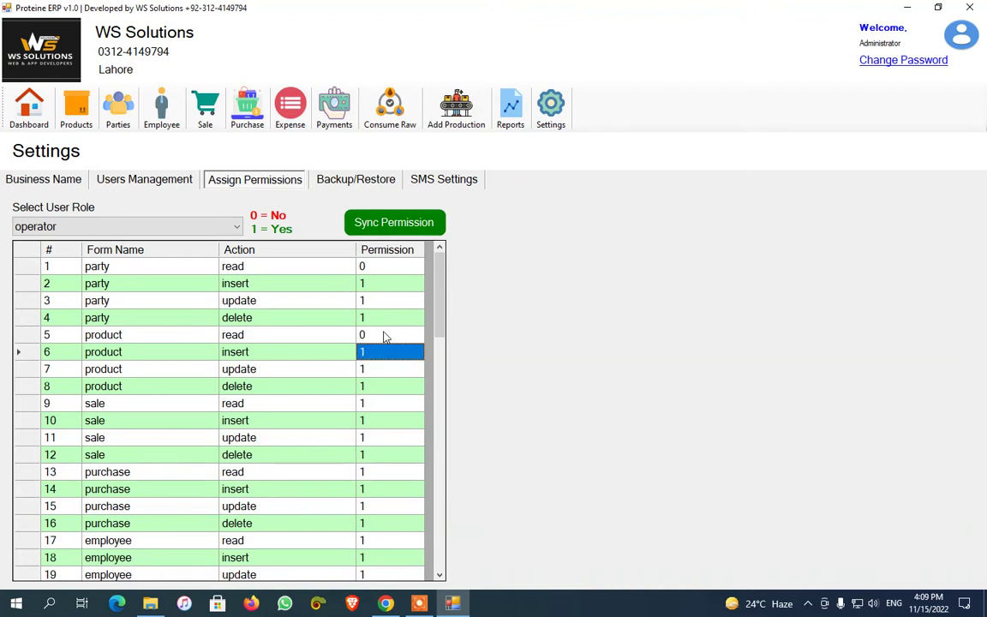
left_click(390, 403)
scroll(390, 401, "down", 2)
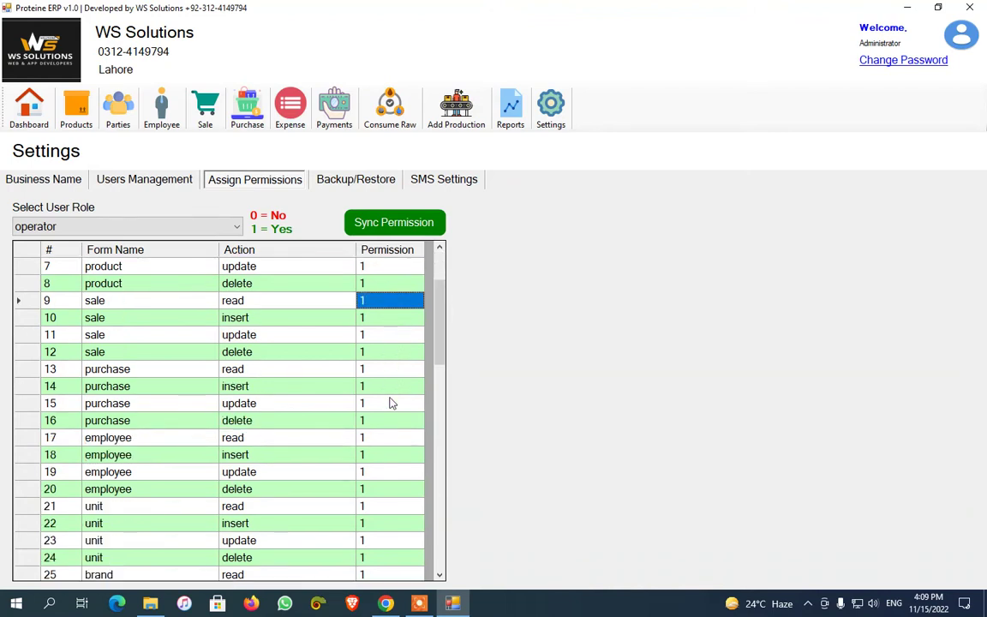
left_click(376, 437)
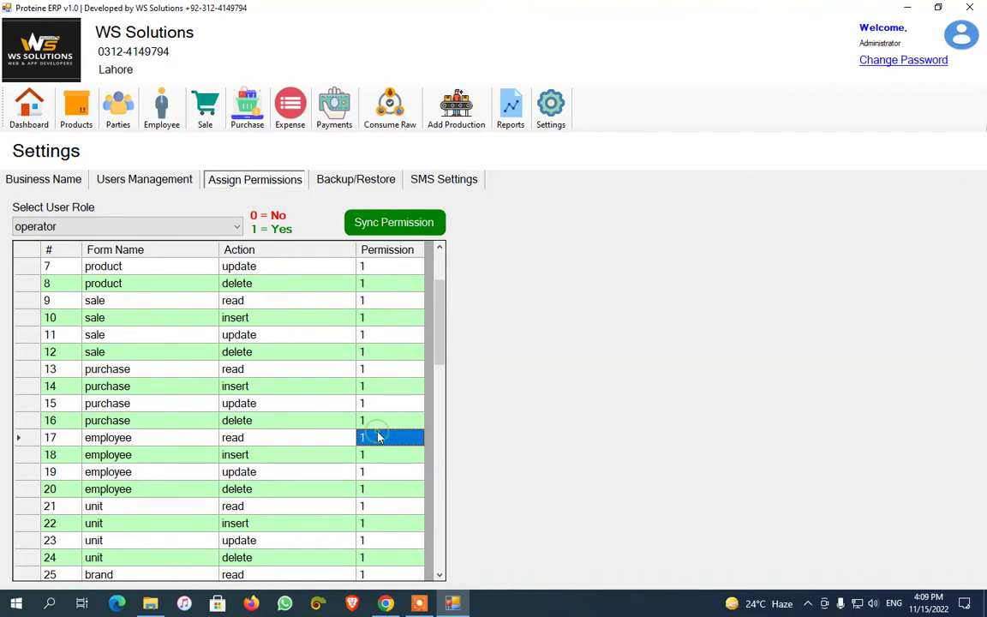
type("0")
key("Return")
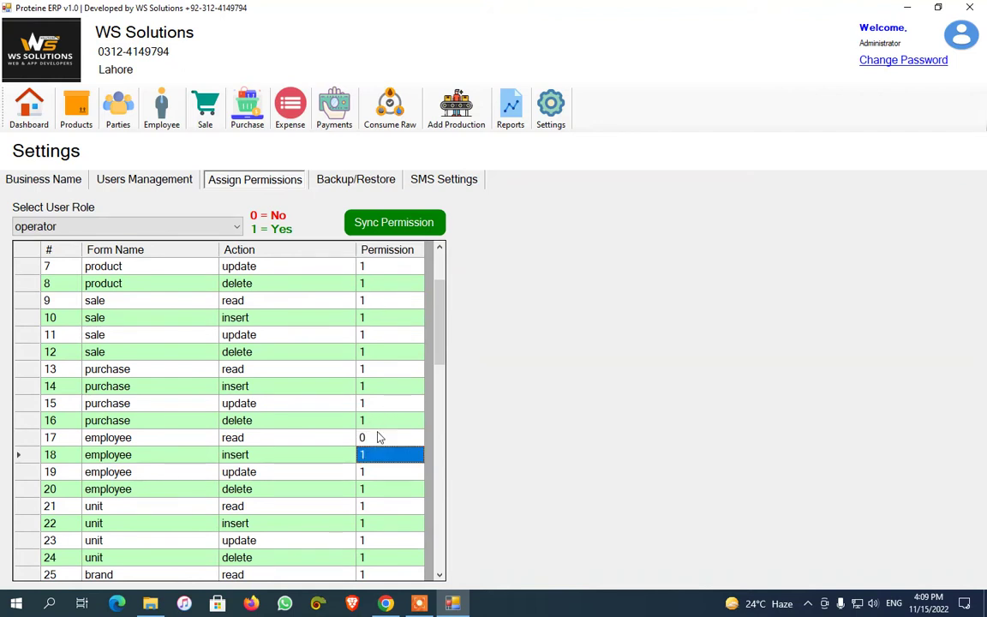
Set the unit, brand and category read permissions to 0 and sync the permissions
scroll(380, 437, "down", 3)
left_click(397, 355)
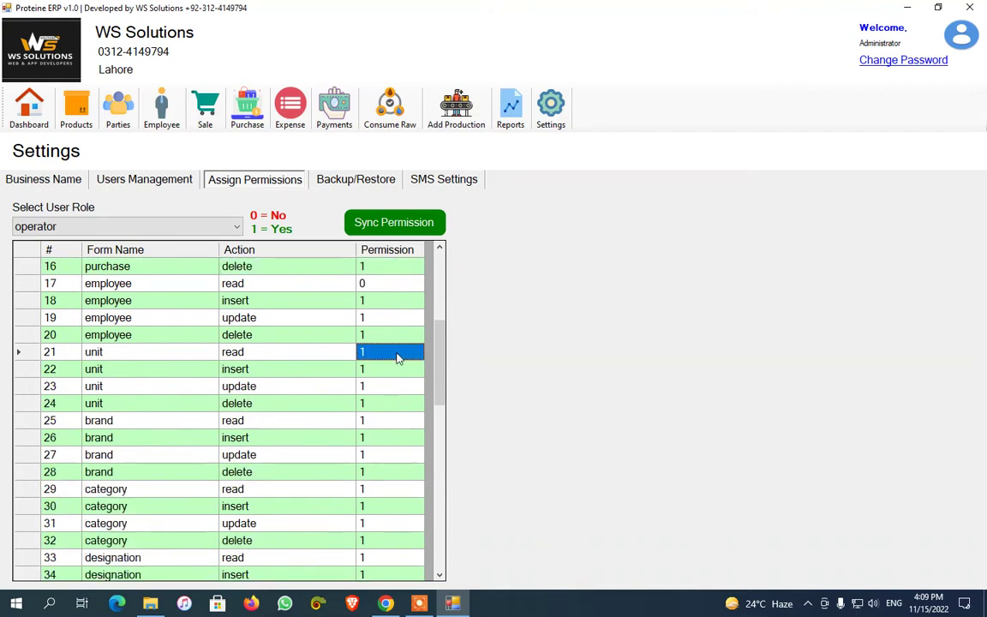
type("0")
key("Return")
key("Down")
key("Down")
key("Down")
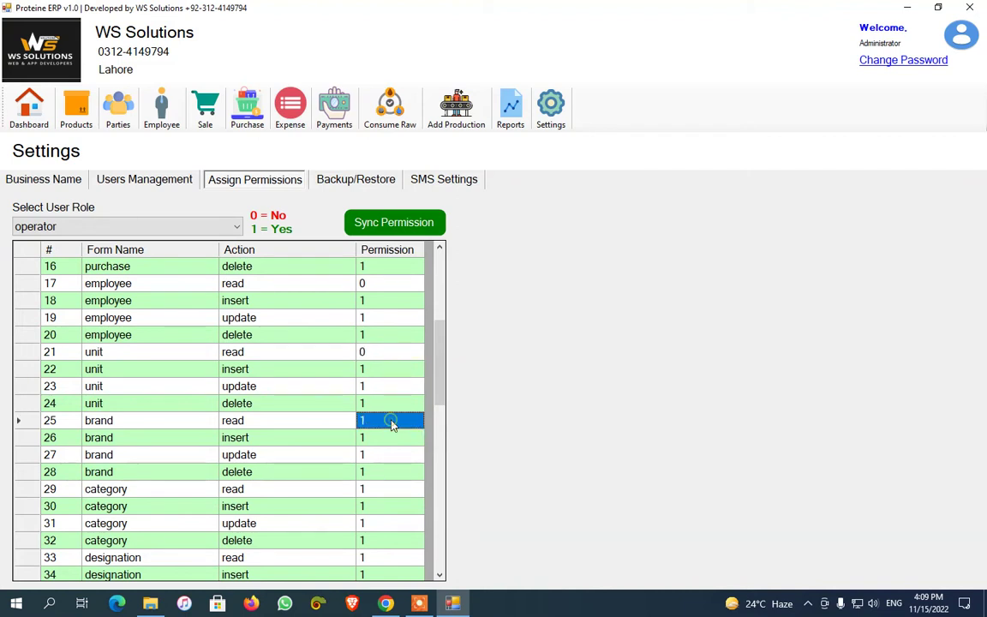
type("0")
key("Return")
left_click(379, 493)
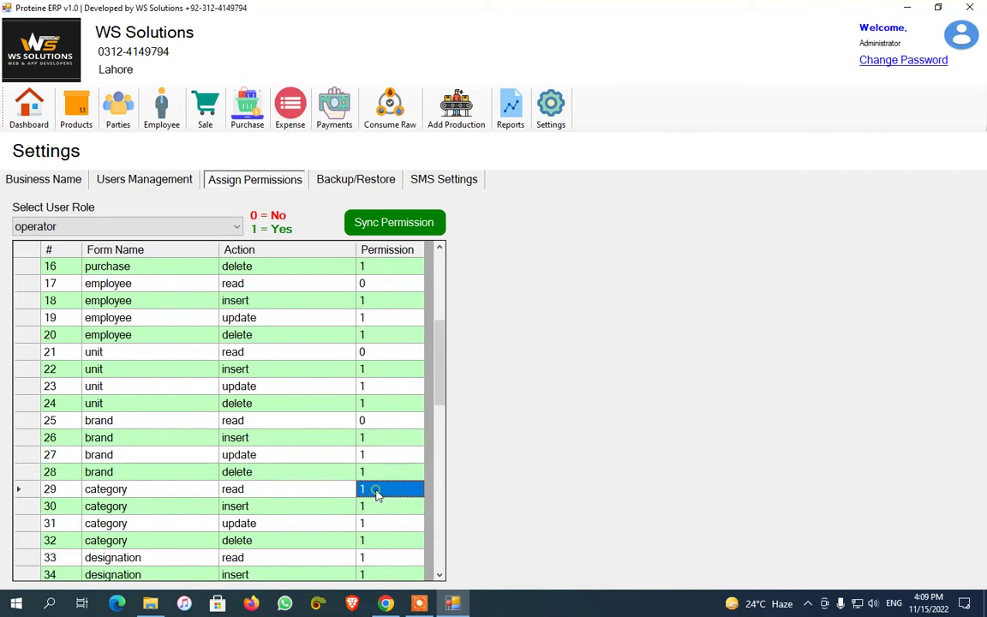
type("0")
key("Return")
scroll(374, 494, "down", 6)
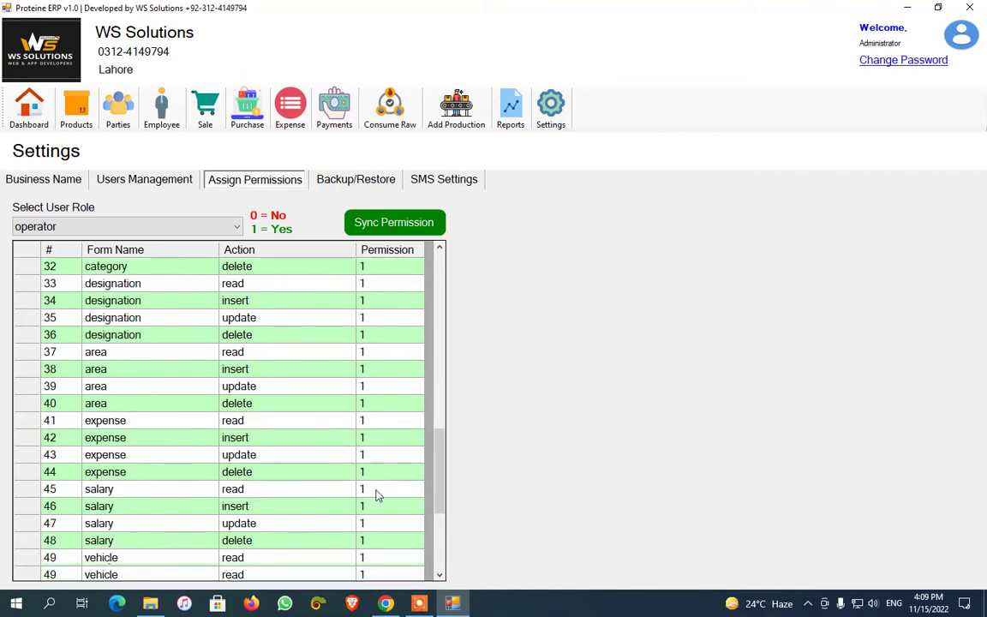
scroll(364, 394, "up", 9)
left_click(392, 222)
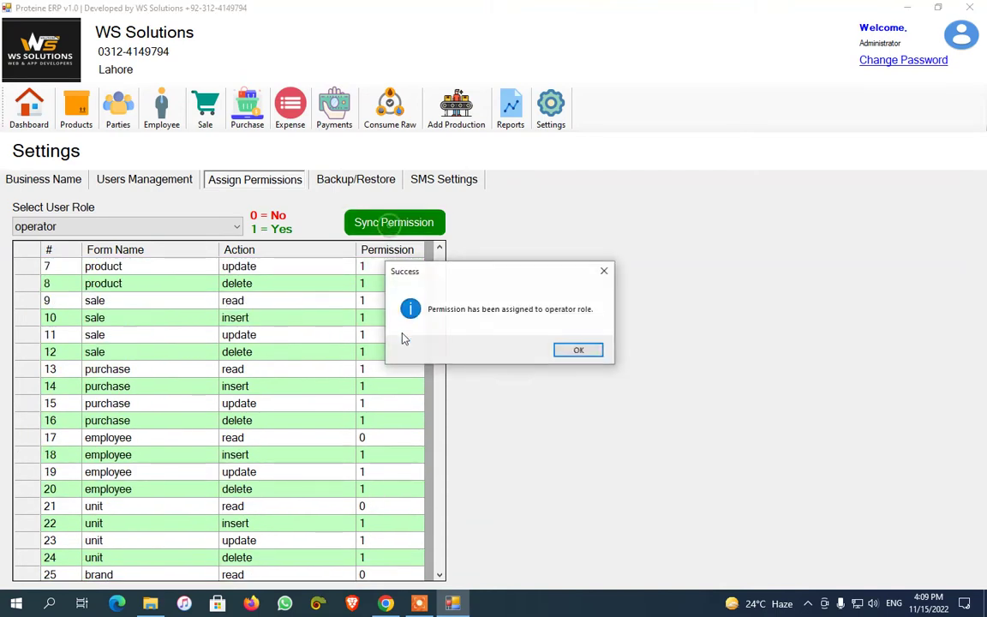
left_click(579, 348)
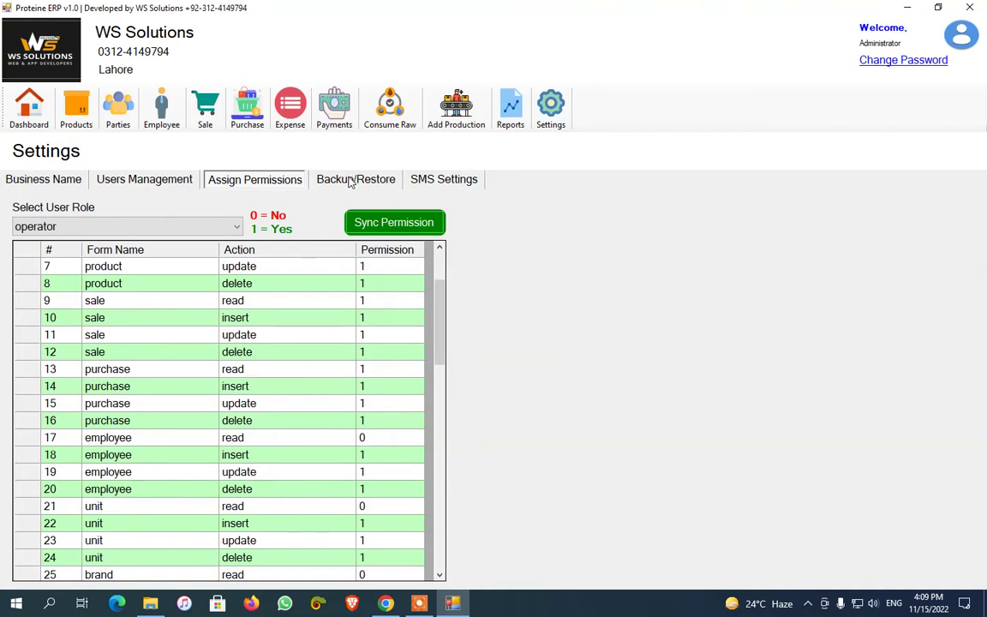
In SMS Settings, enable alerts for received and paid payments, sale orders and purchase orders
left_click(353, 180)
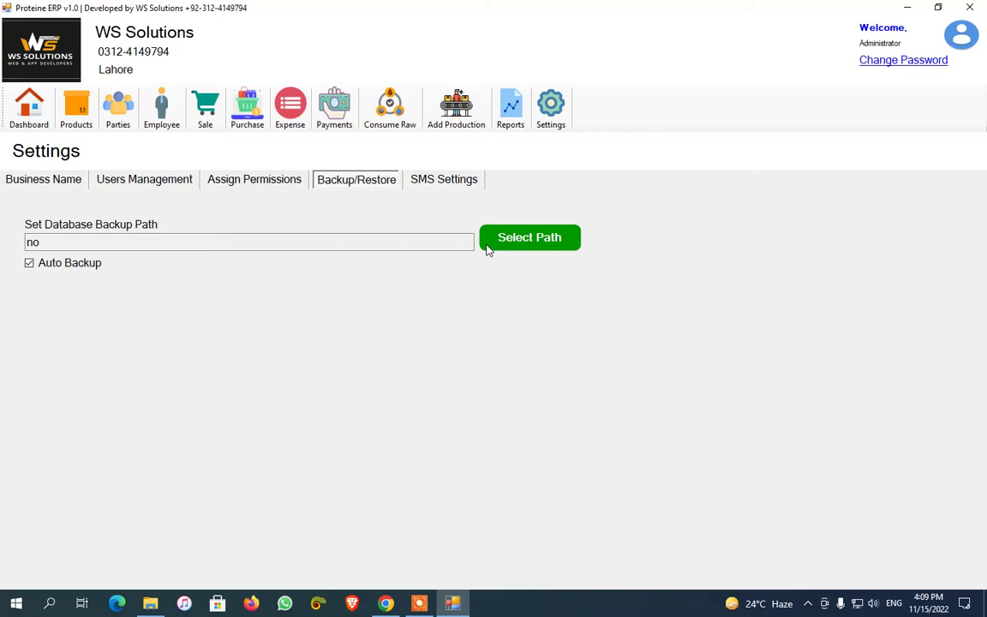
left_click(443, 180)
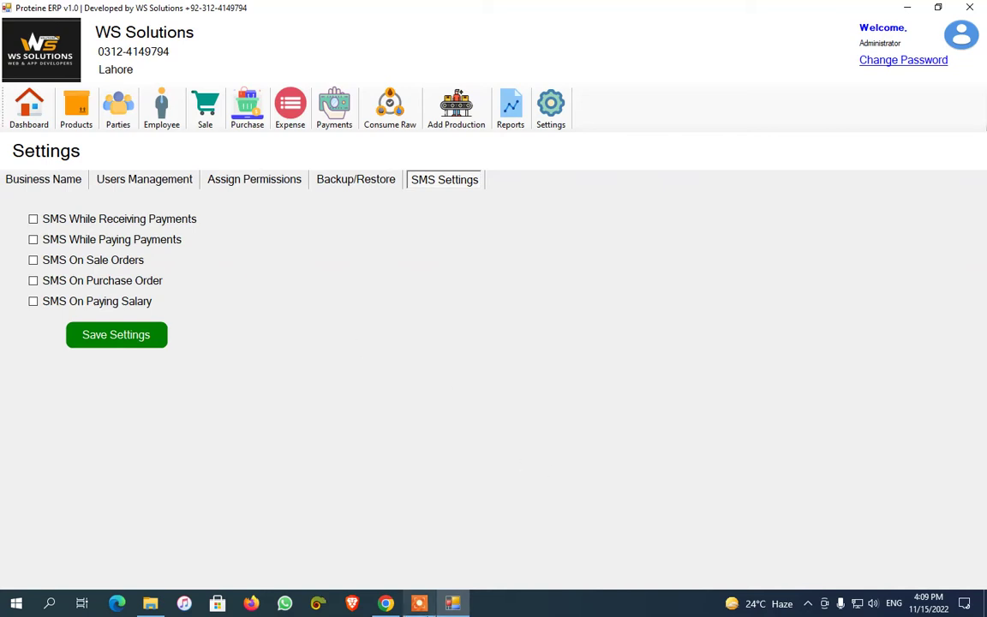
mouse_move(586, 571)
left_click(550, 582)
left_click(551, 582)
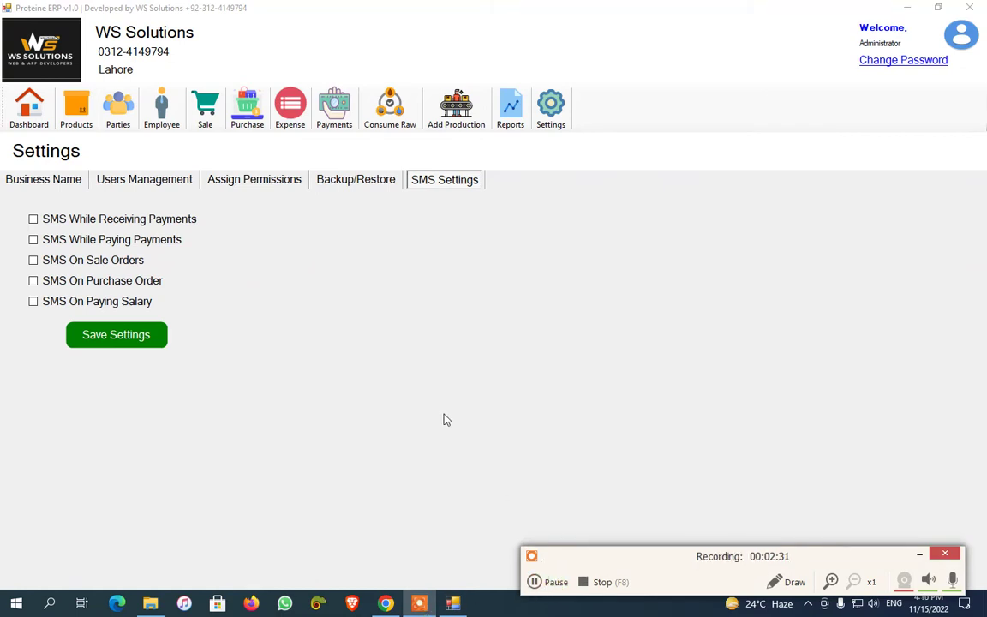
left_click(918, 555)
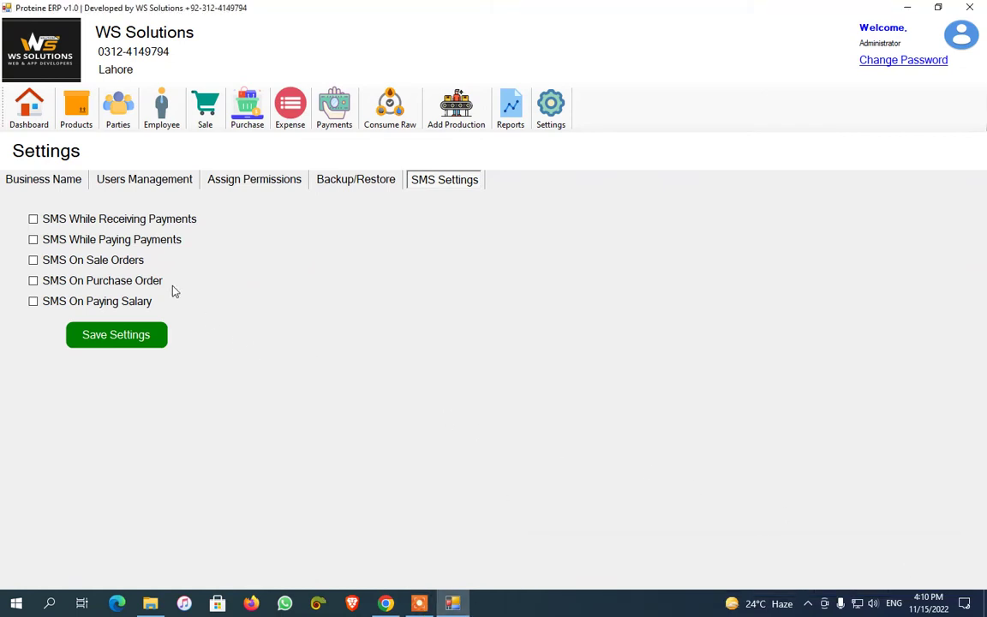
left_click(93, 219)
left_click(95, 244)
left_click(91, 260)
left_click(104, 281)
From the Dashboard, try connecting an Android phone by data cable for SMS
left_click(32, 125)
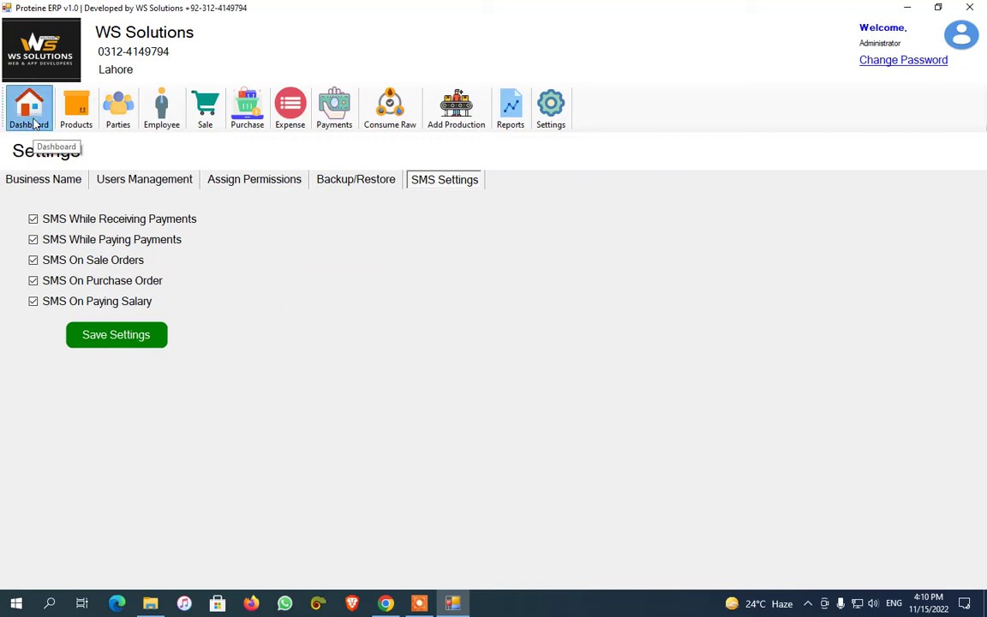
left_click(219, 335)
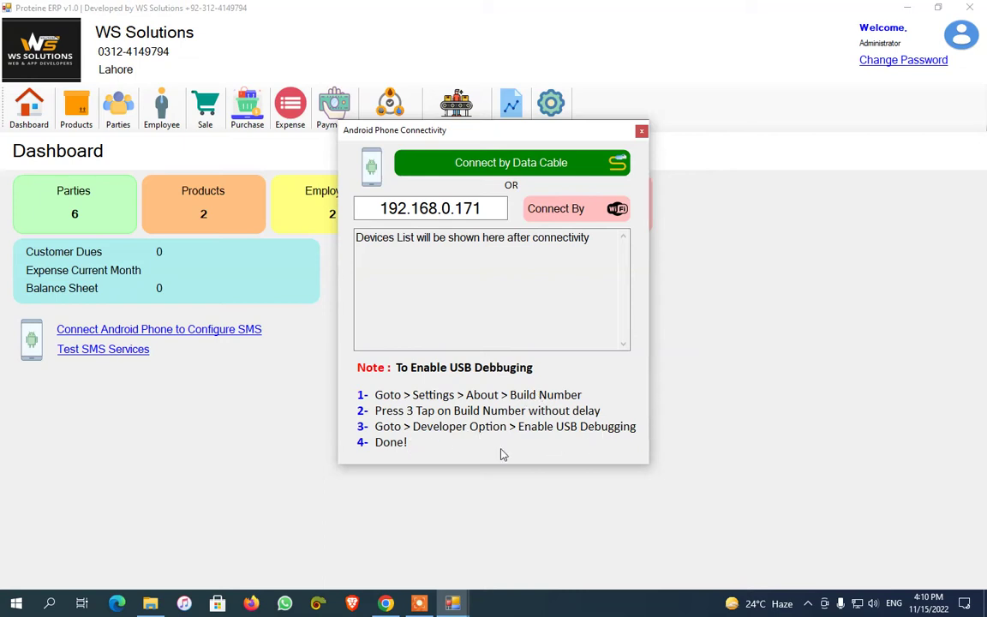
left_click(502, 170)
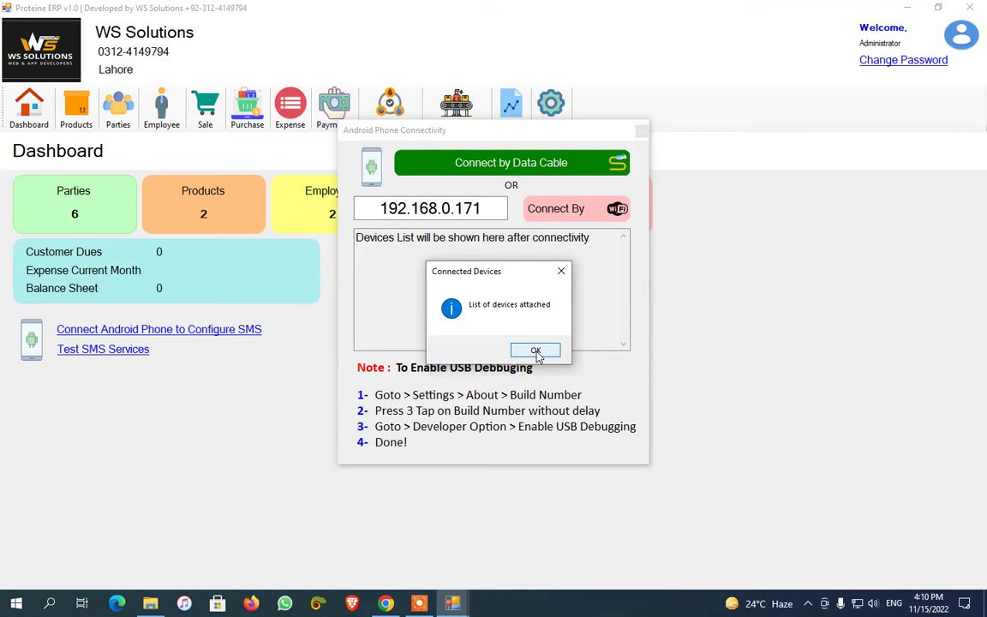
left_click(536, 352)
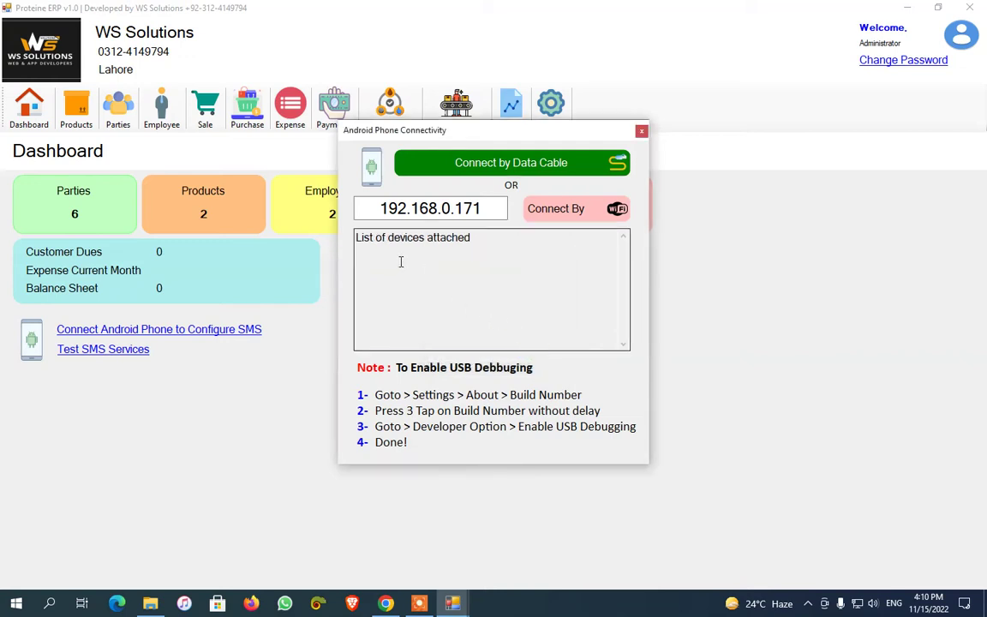
Inspect the phone's IP address and close the phone connection window
left_click_drag(484, 209, 359, 209)
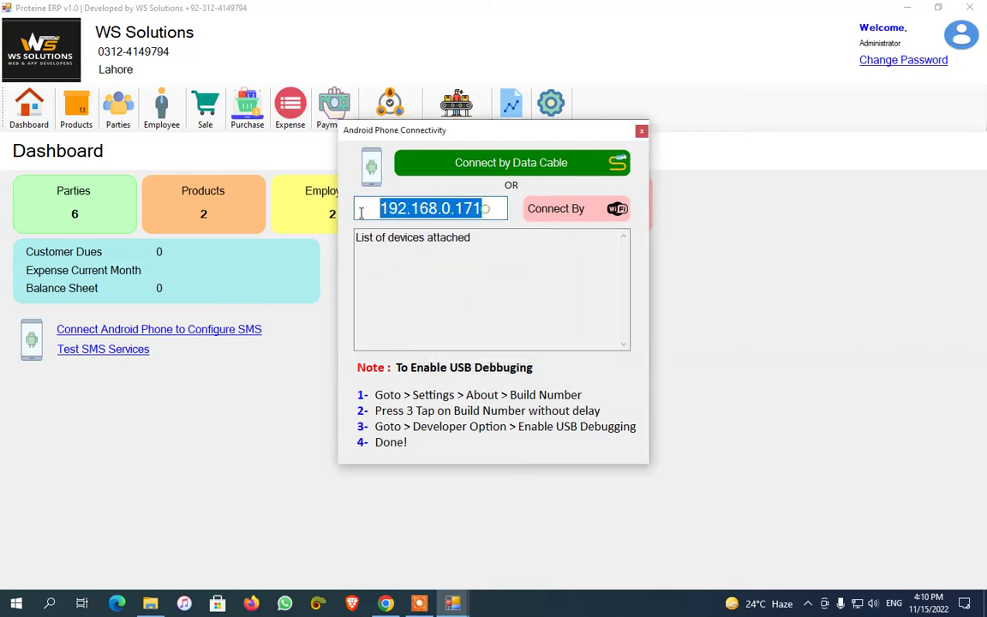
left_click(444, 269)
left_click_drag(491, 208, 363, 208)
left_click(491, 209)
left_click_drag(491, 209, 376, 208)
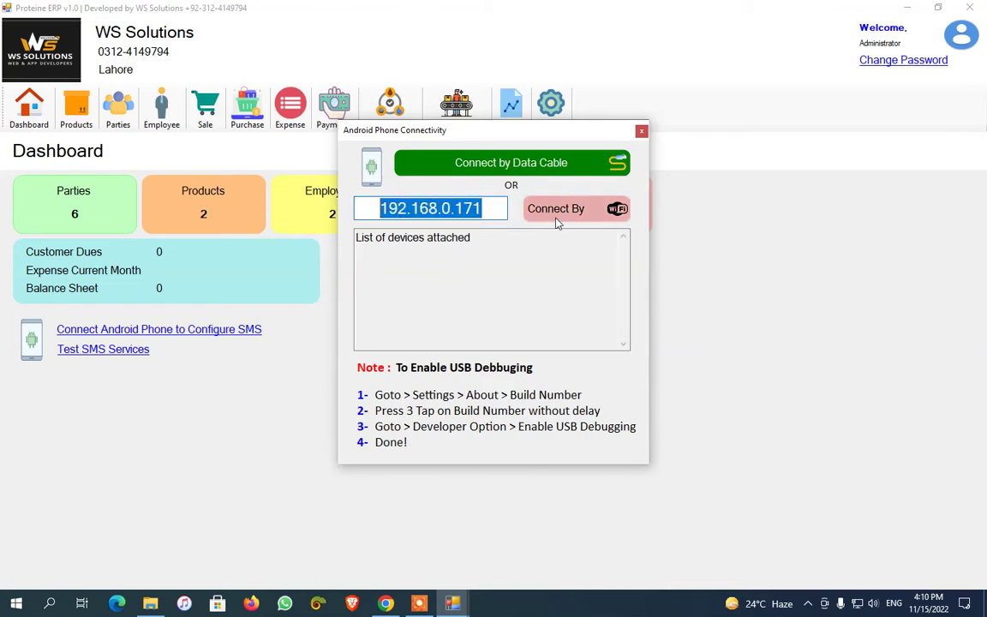
left_click(543, 341)
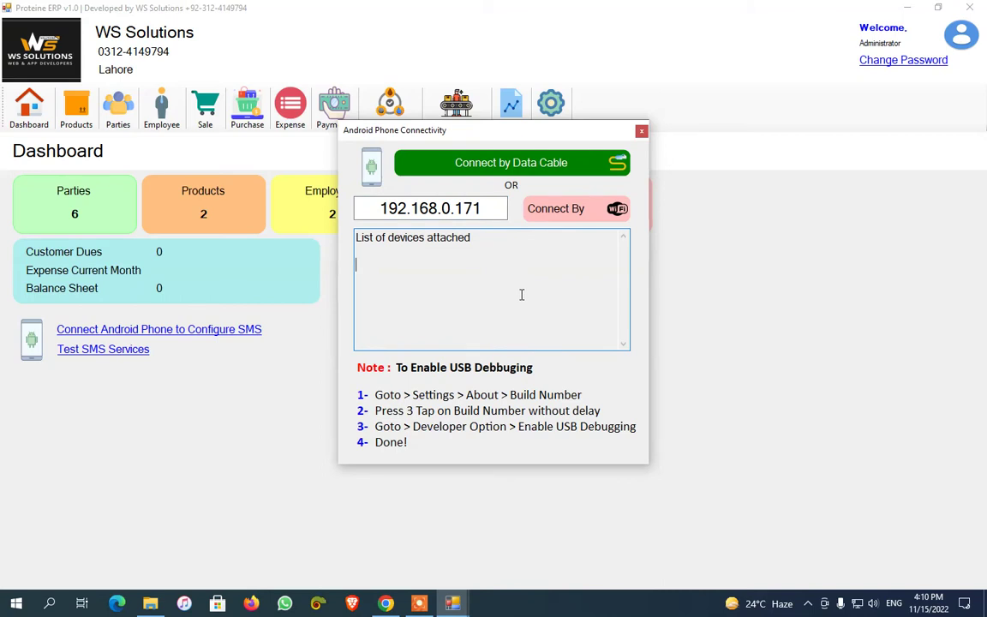
left_click(641, 131)
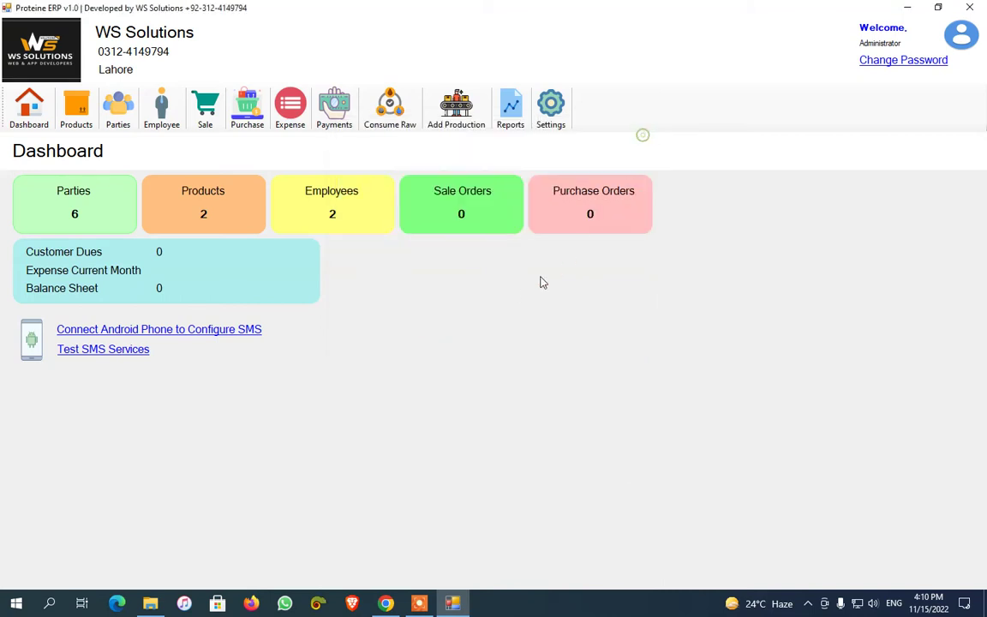
Open Add Products and look over the brand and category lists
left_click(76, 107)
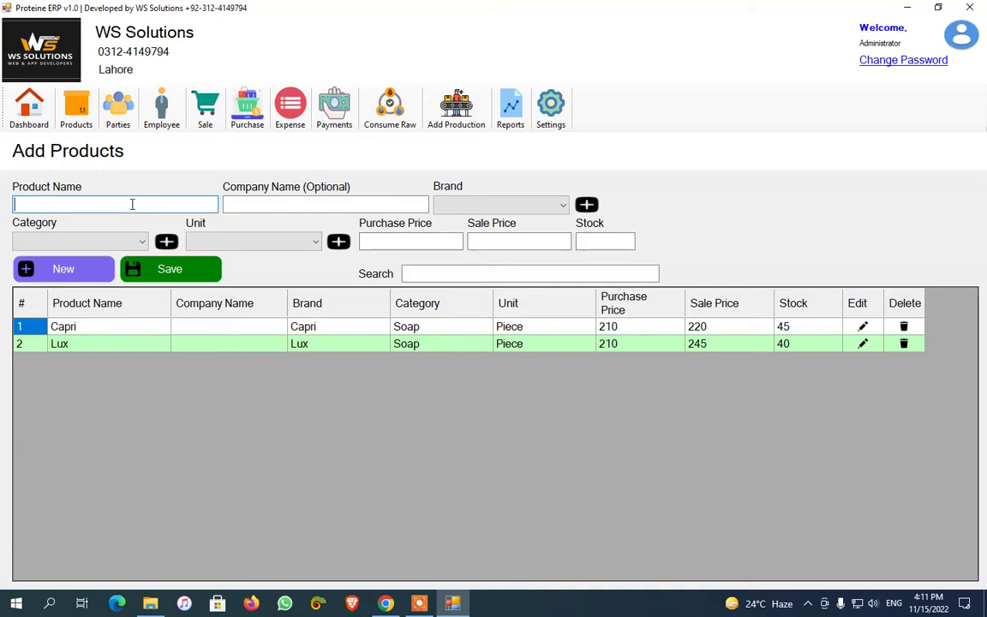
left_click(529, 204)
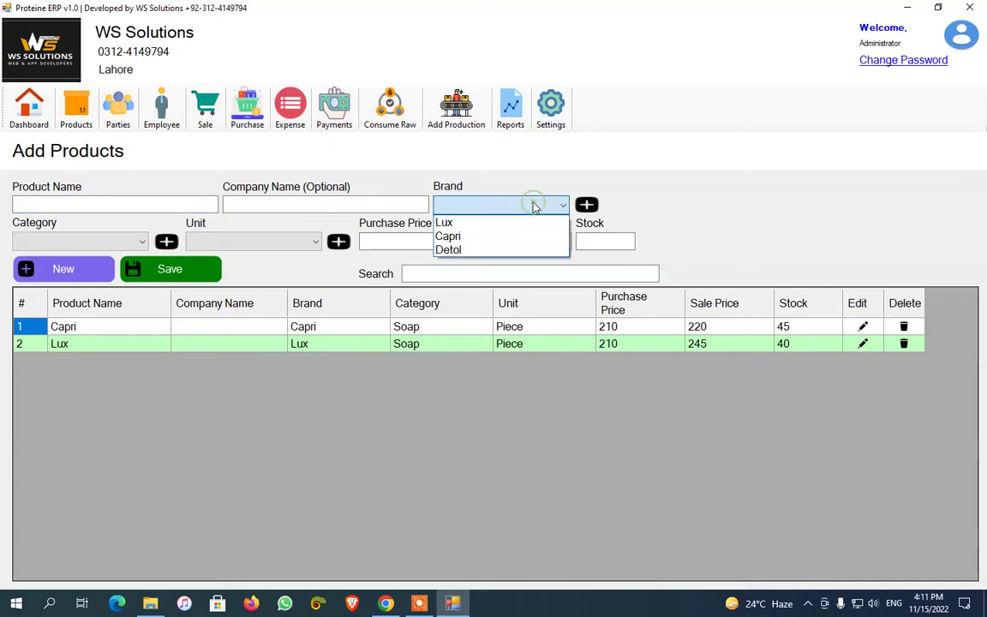
left_click(584, 206)
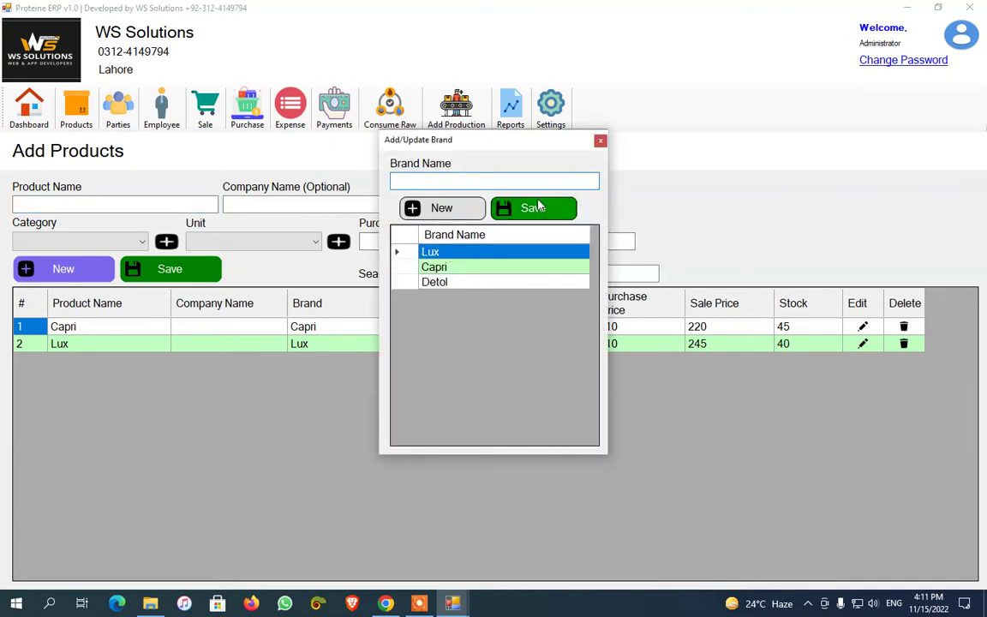
left_click(600, 140)
left_click(166, 241)
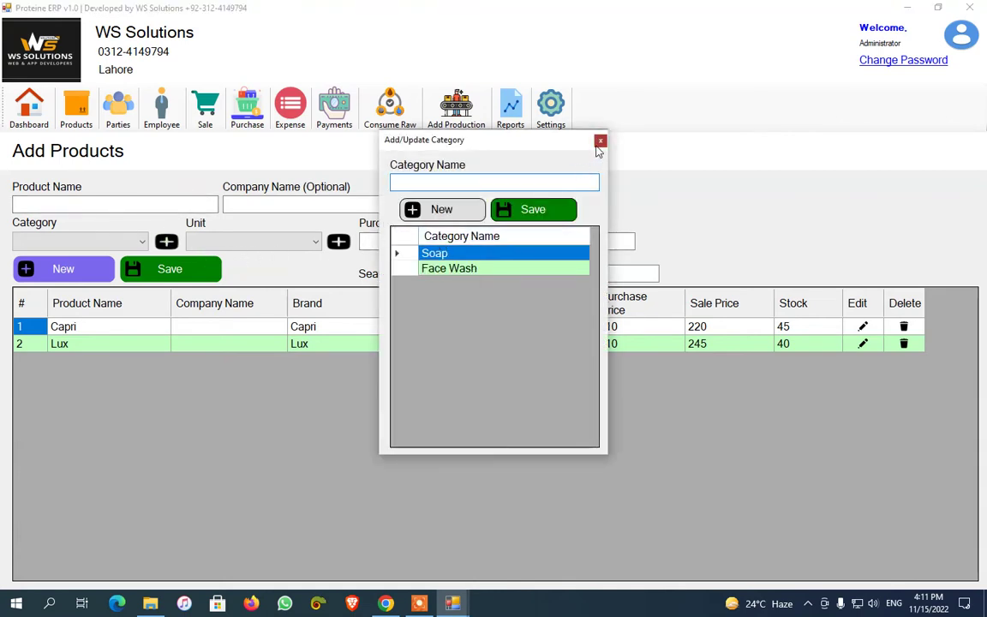
left_click(597, 145)
Re-save the Piece unit in the unit management window
left_click(338, 241)
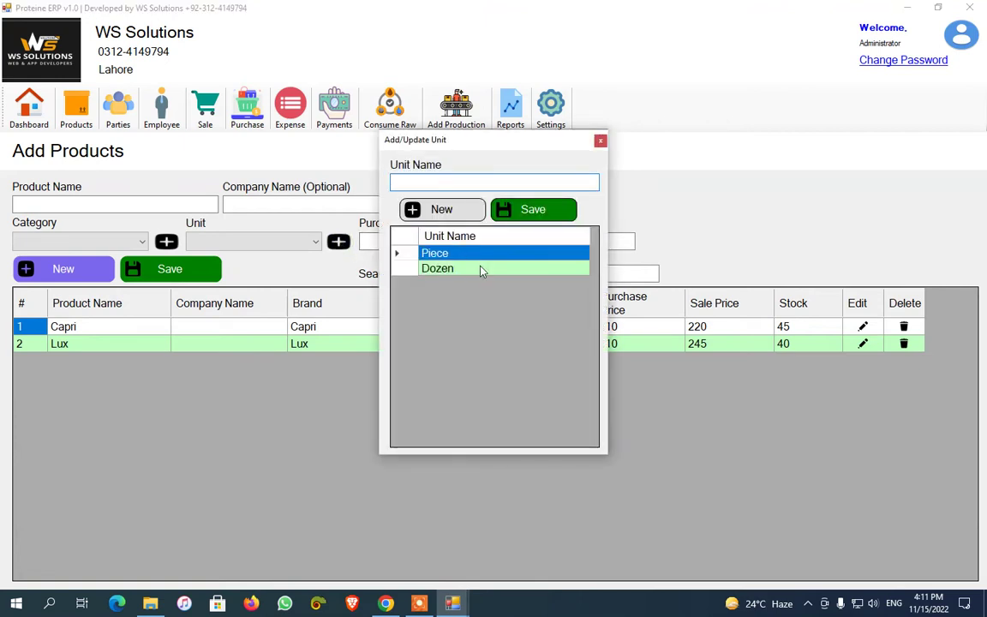
left_click(434, 256)
left_click(533, 209)
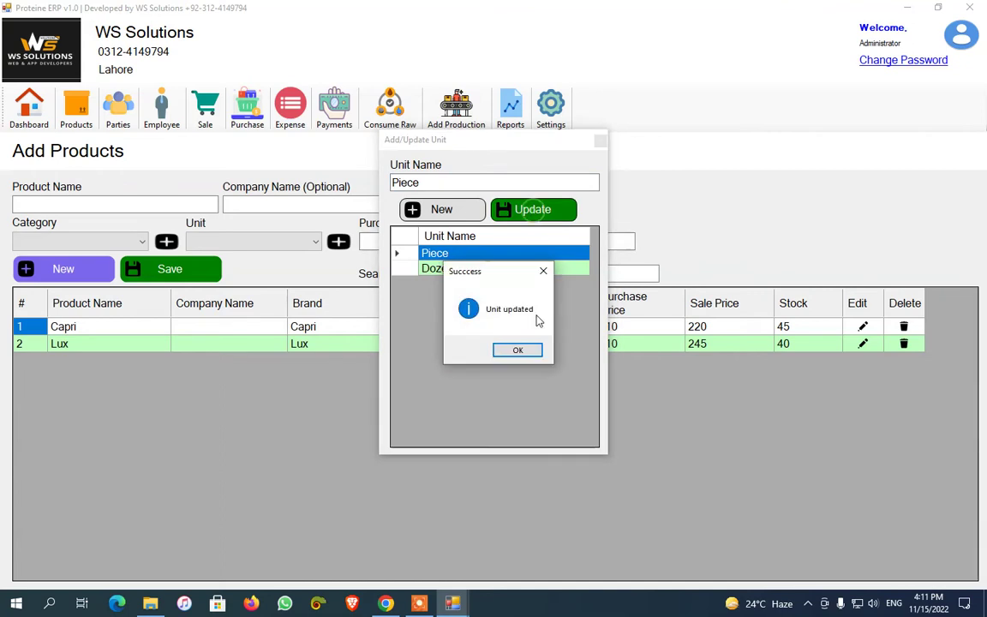
left_click(515, 351)
left_click(600, 140)
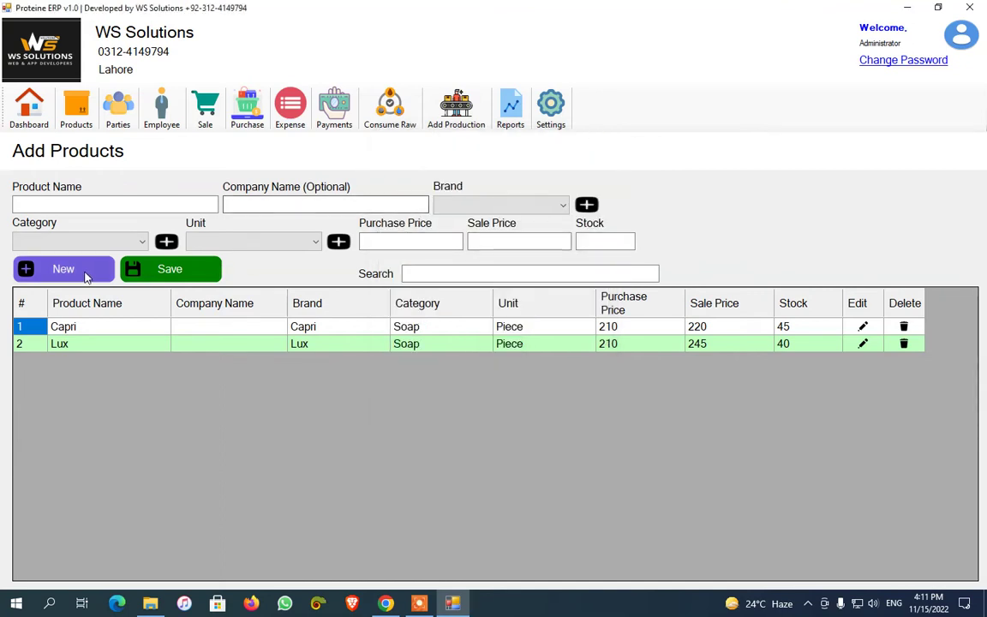
Start a new product Detol with brand Detol, category Soap and unit Piece
left_click(116, 203)
type("D")
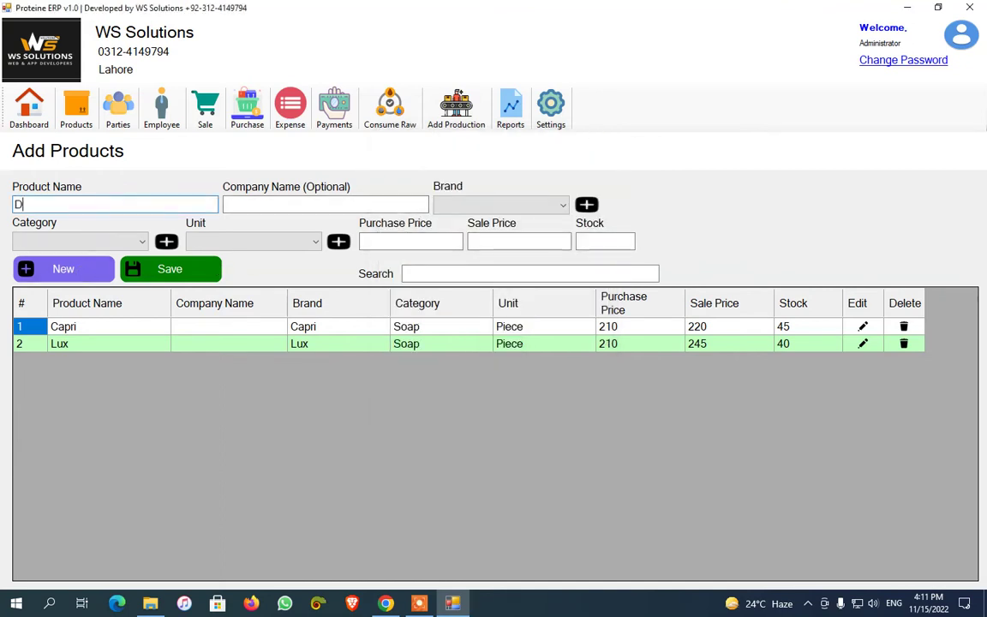
type("etol")
left_click(487, 206)
left_click(505, 249)
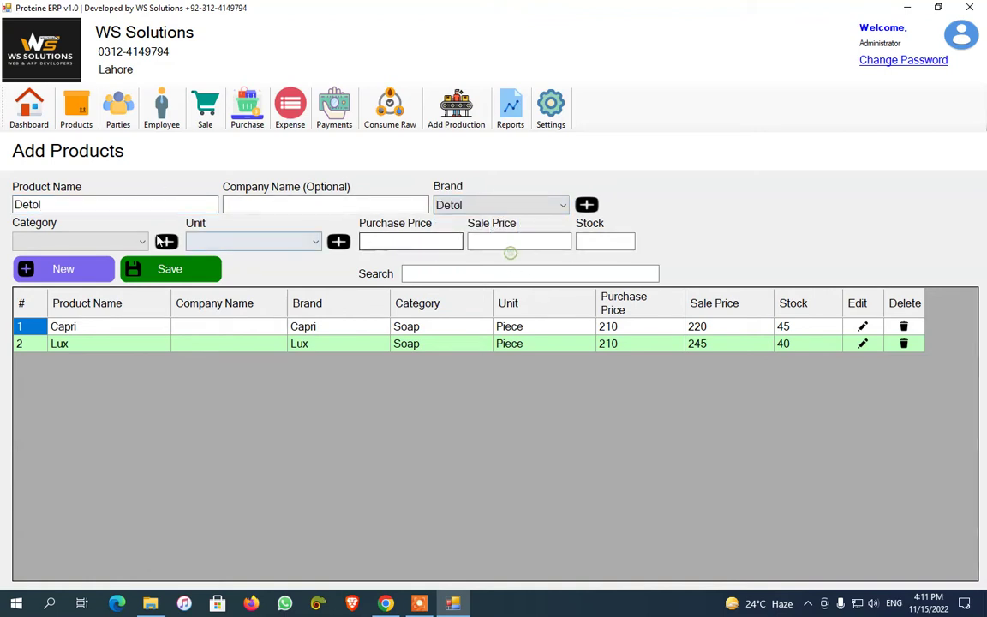
left_click(107, 243)
left_click(42, 258)
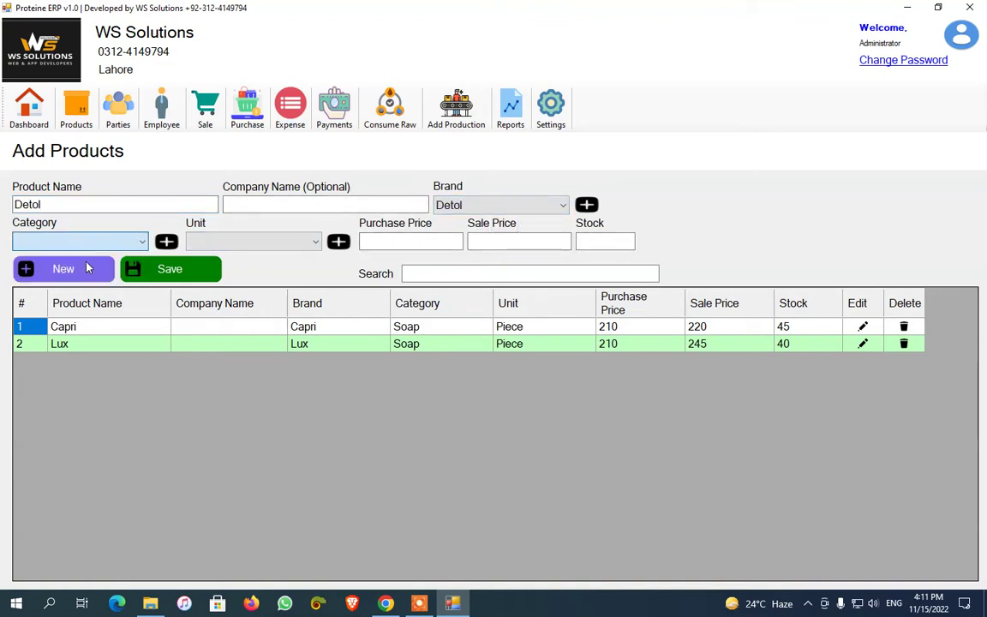
left_click(255, 243)
left_click(233, 259)
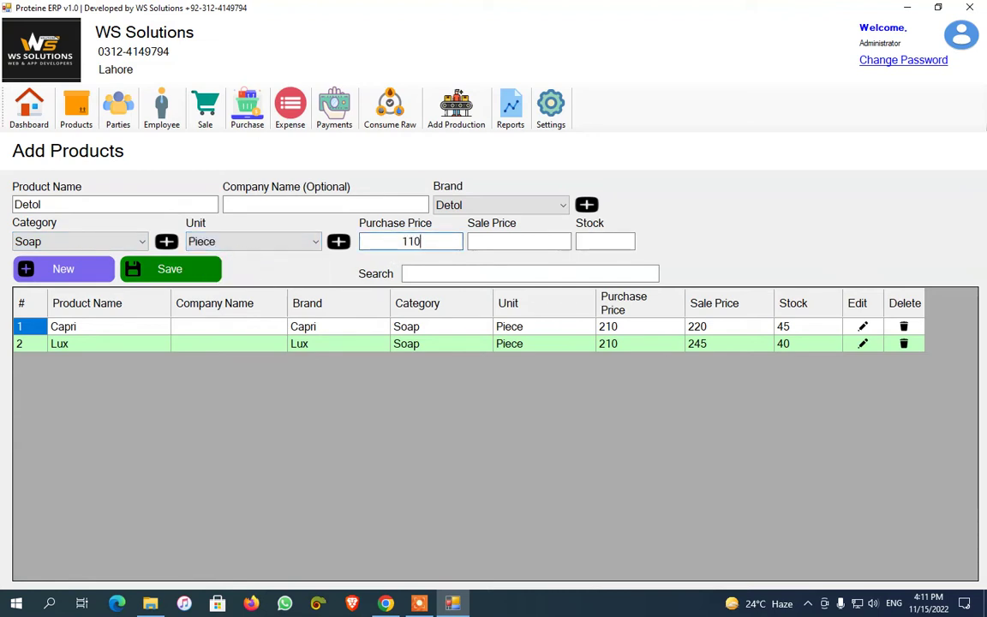
Give Detol purchase price 110, sale price 120 and a stock quantity, and save it
left_click(436, 242)
type("110")
left_click(502, 242)
type("120")
double_click(591, 245)
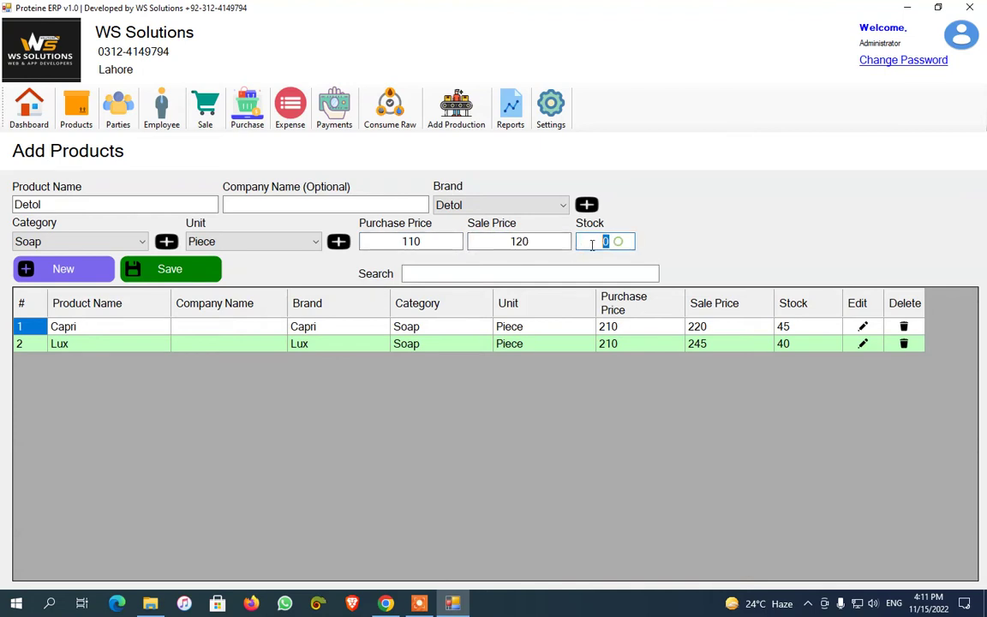
type("15")
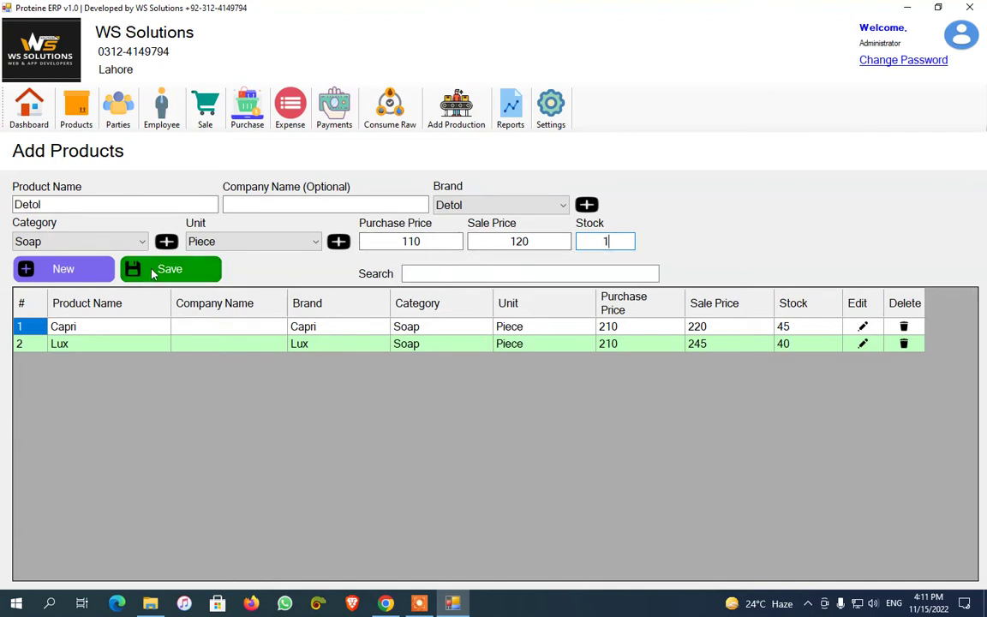
key("Return")
left_click(517, 350)
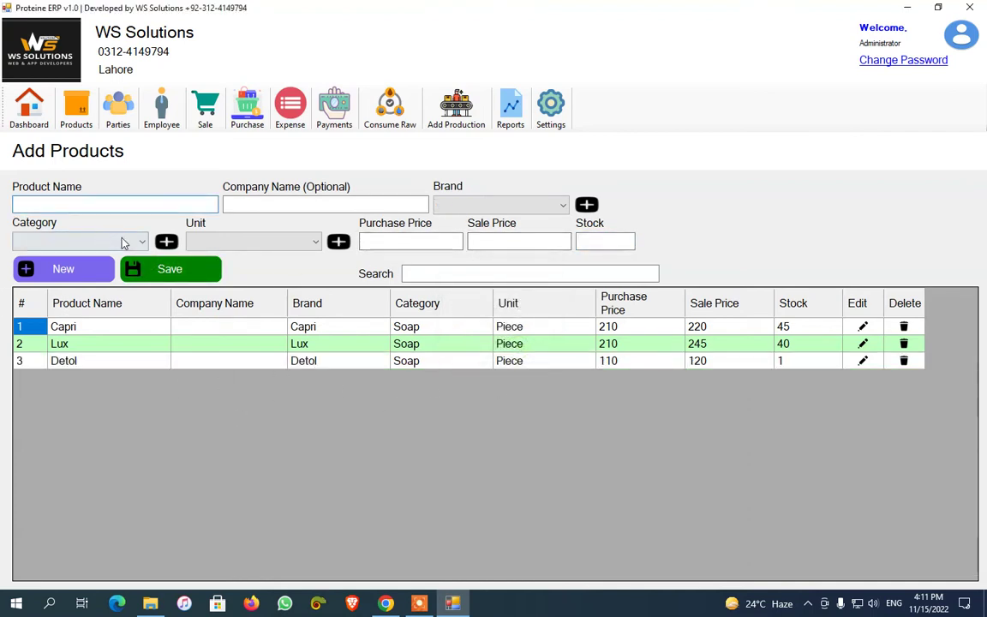
Re-save Capri's product record without changes
left_click(862, 326)
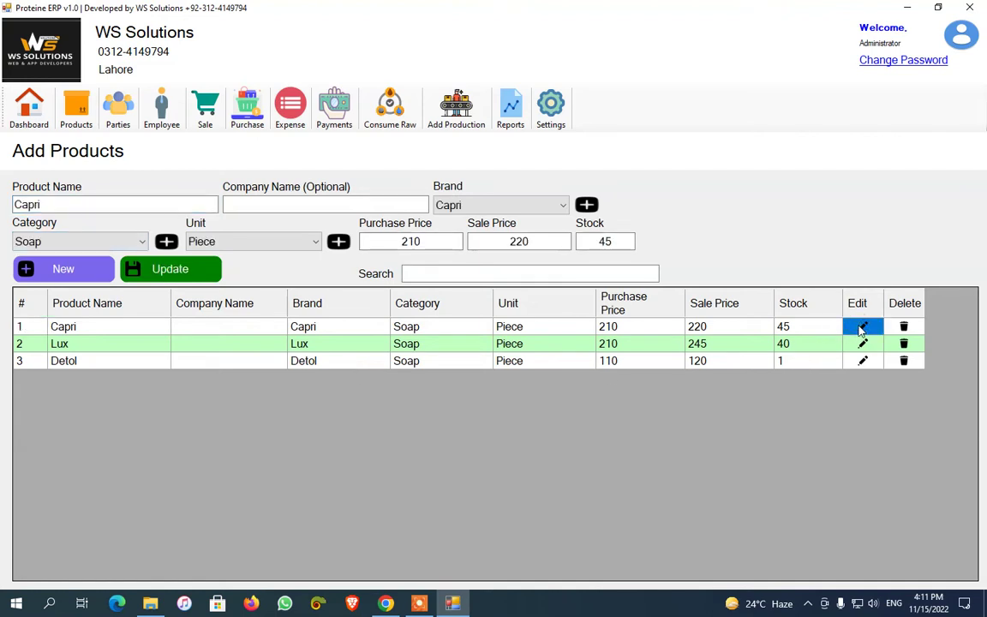
left_click(170, 269)
left_click(524, 410)
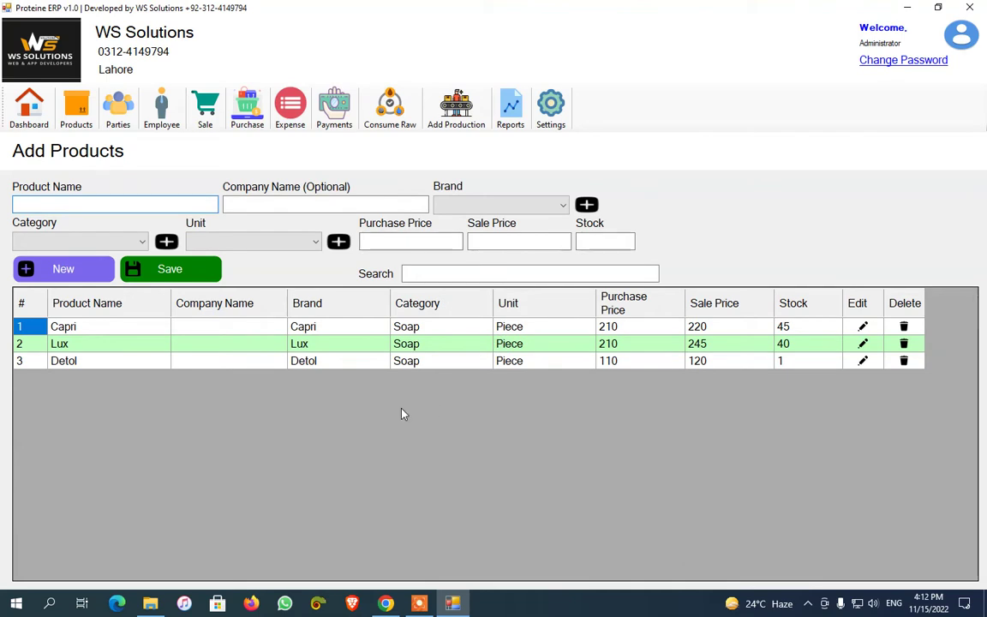
left_click(118, 105)
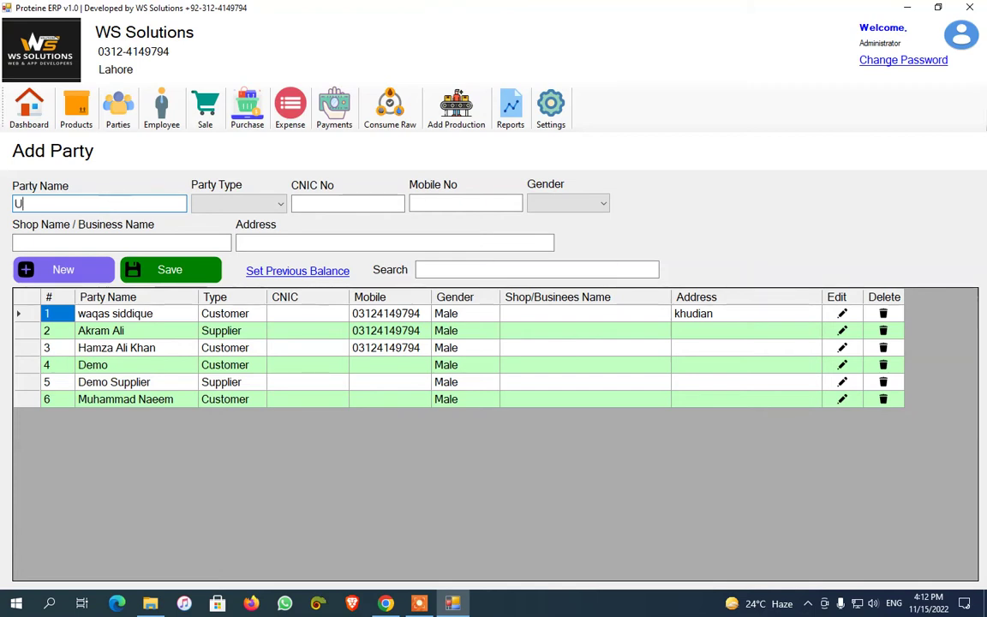
Enter the party name Usman Lahore with party type Customer
type("sma")
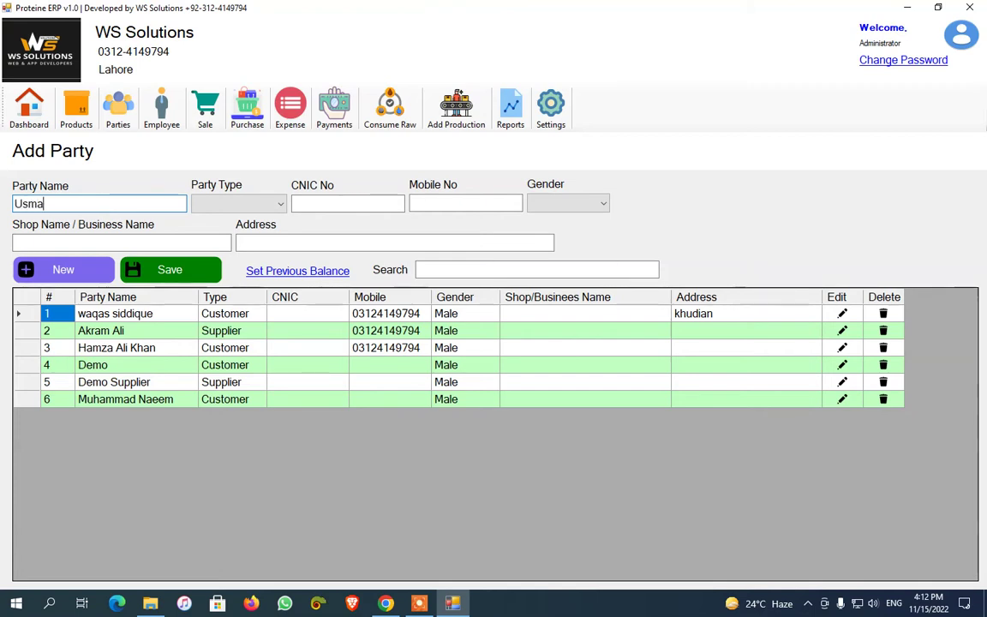
type("n Lahore")
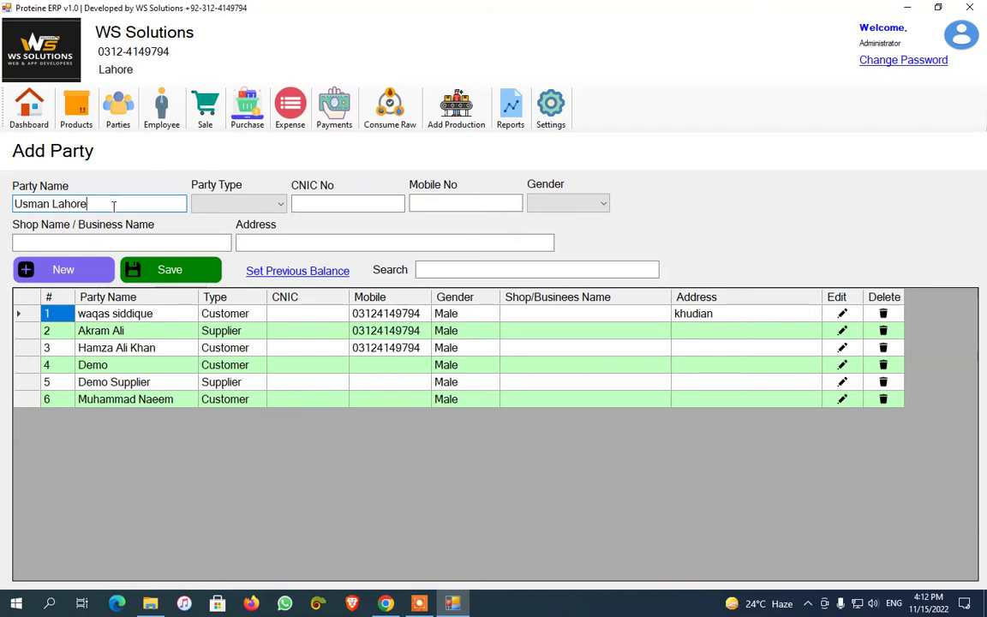
left_click(226, 204)
left_click(229, 220)
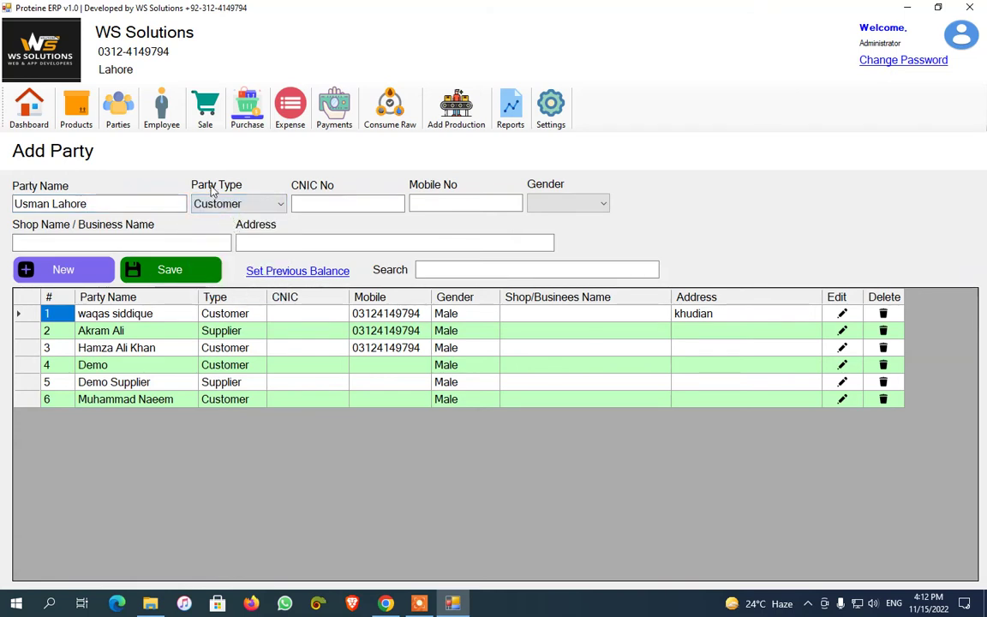
left_click(234, 206)
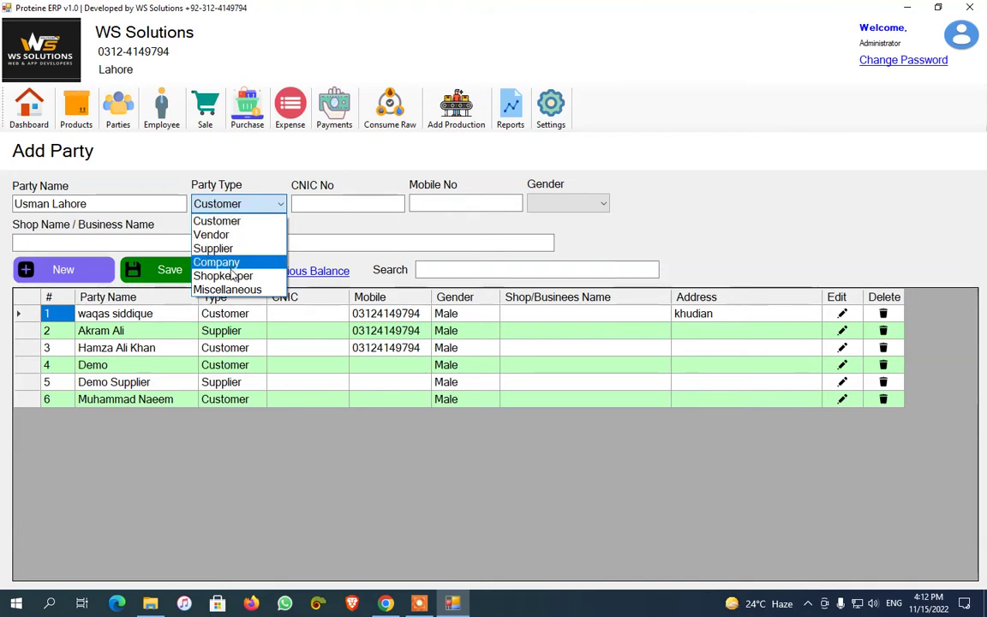
left_click(222, 223)
Set the party's gender to Male and save the new party
left_click(316, 205)
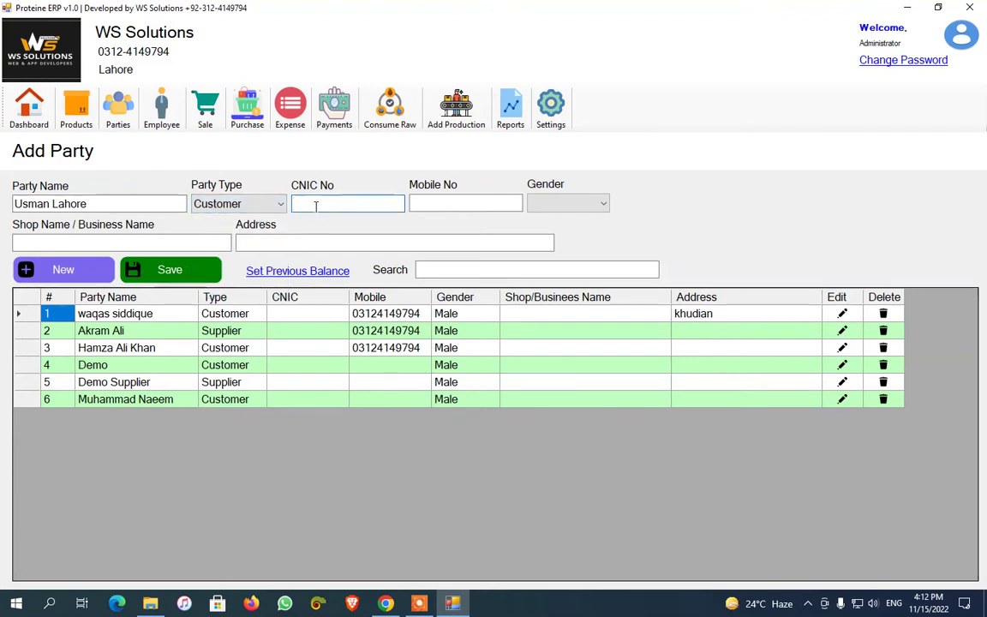
left_click(561, 203)
left_click(570, 218)
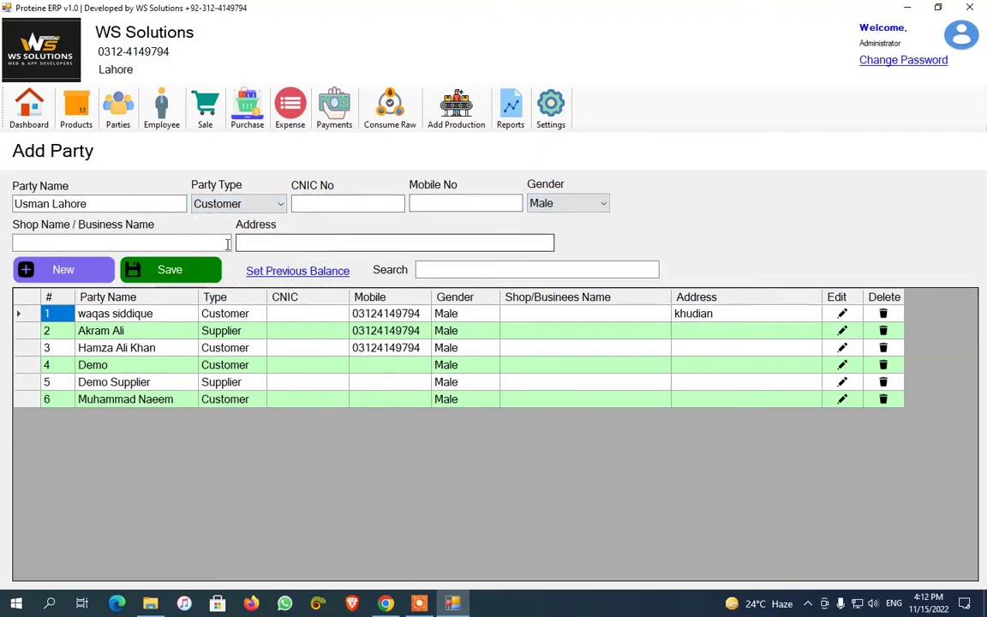
left_click(192, 242)
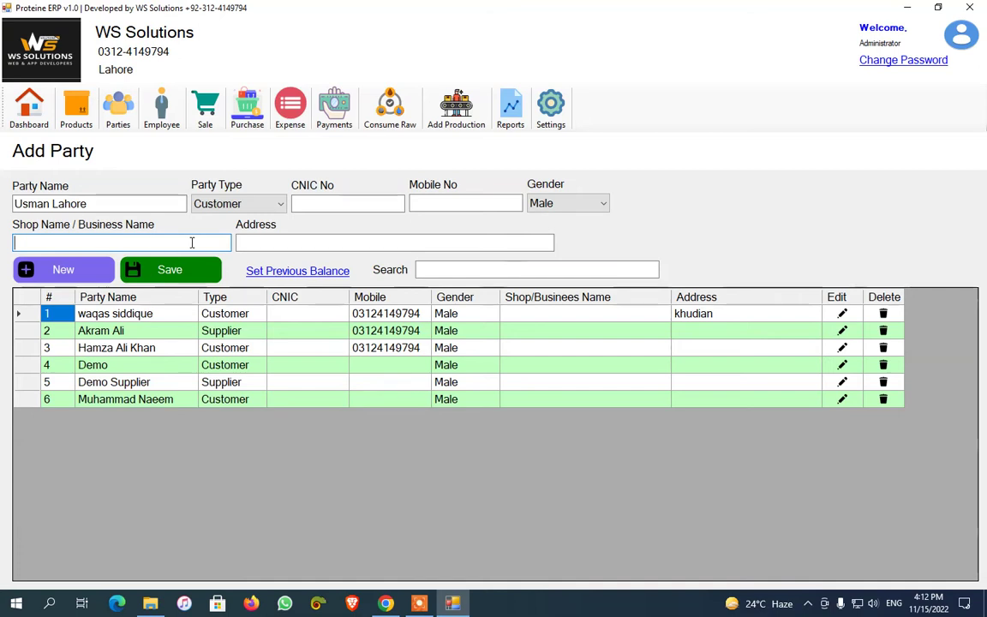
left_click(266, 242)
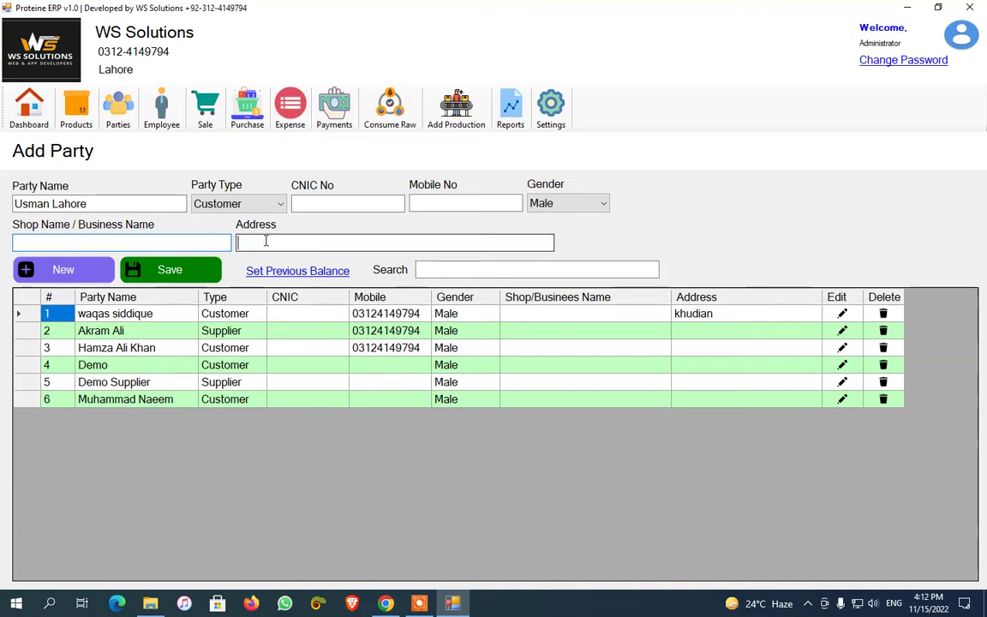
left_click(169, 274)
left_click(514, 351)
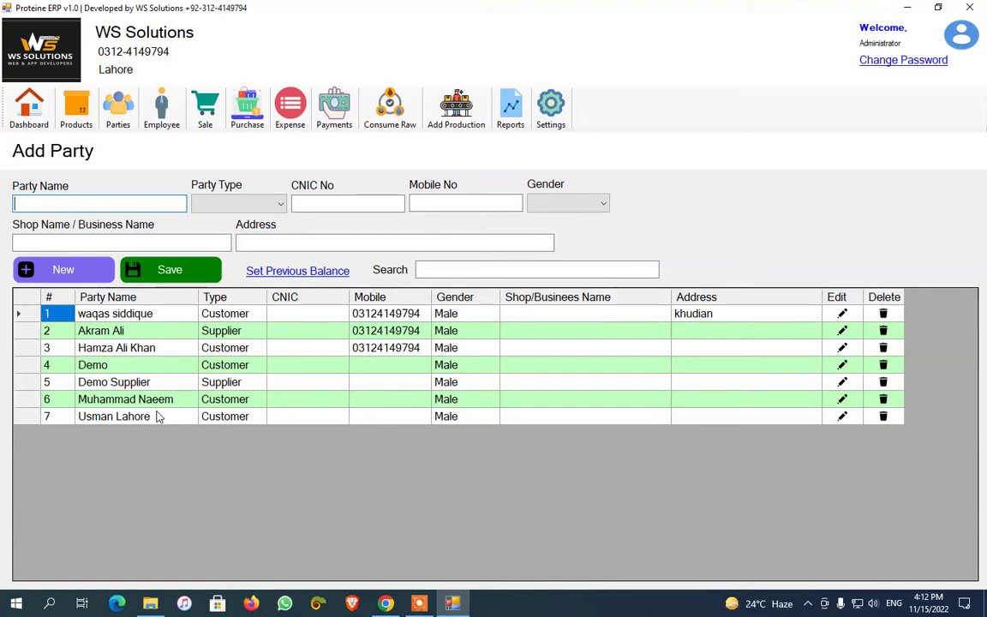
Record a previous balance of 45000 debit and 0 credit for Usman Lahore
left_click(298, 272)
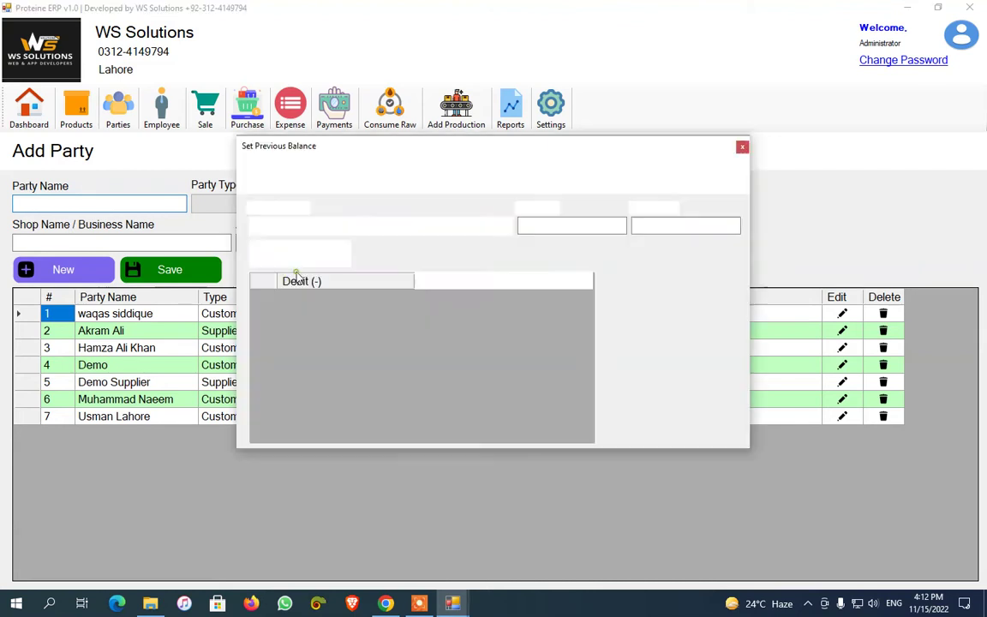
left_click(506, 226)
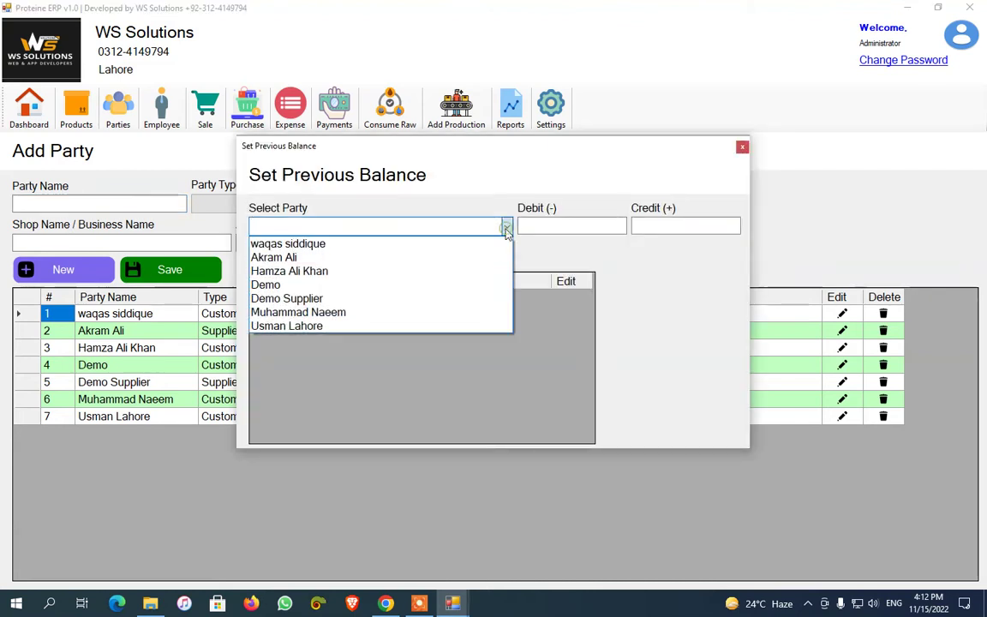
left_click(391, 326)
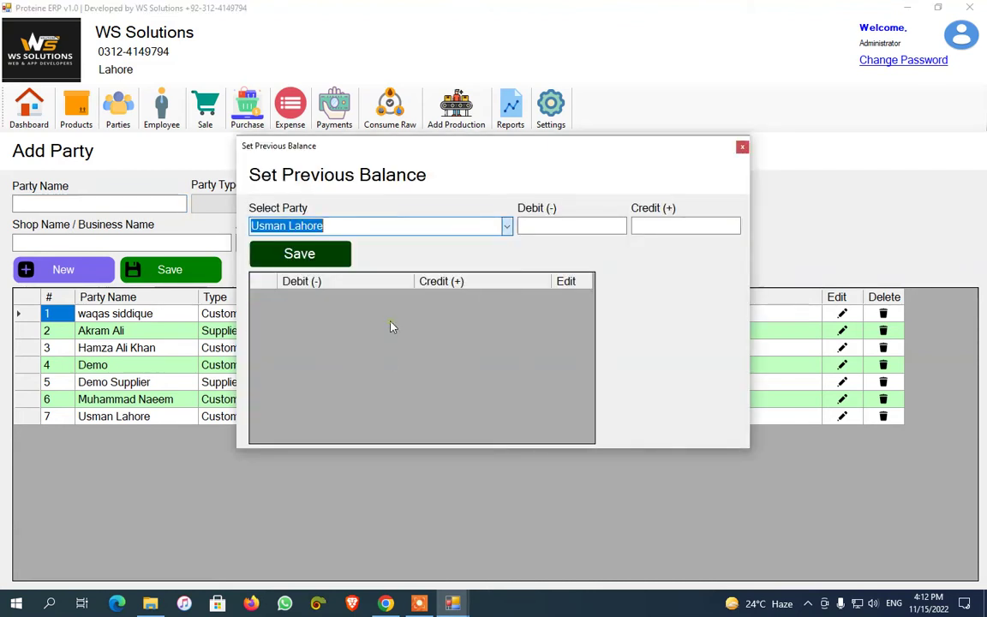
left_click(560, 227)
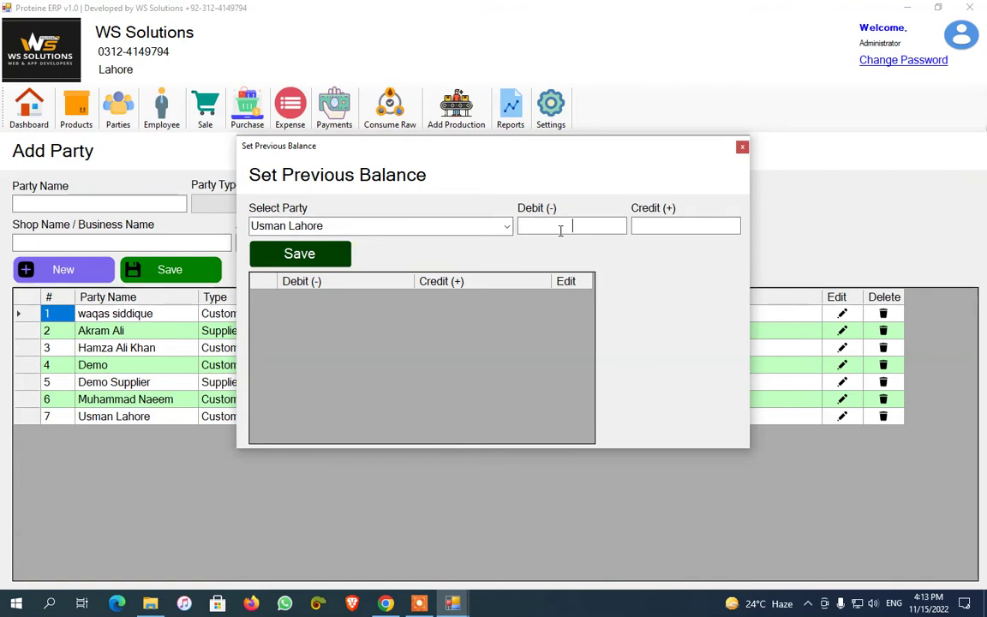
left_click(666, 230)
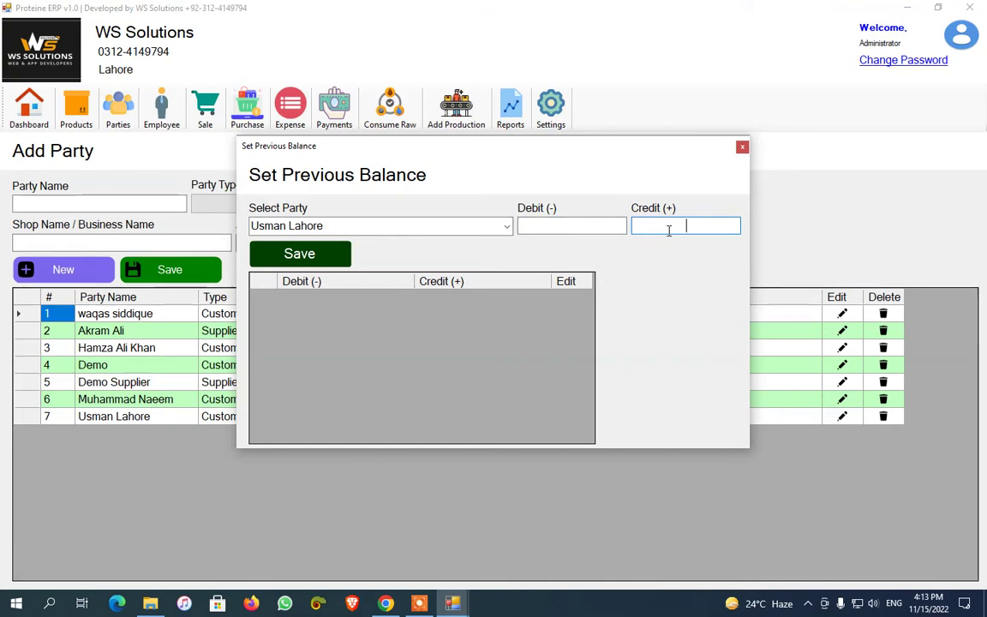
left_click(598, 225)
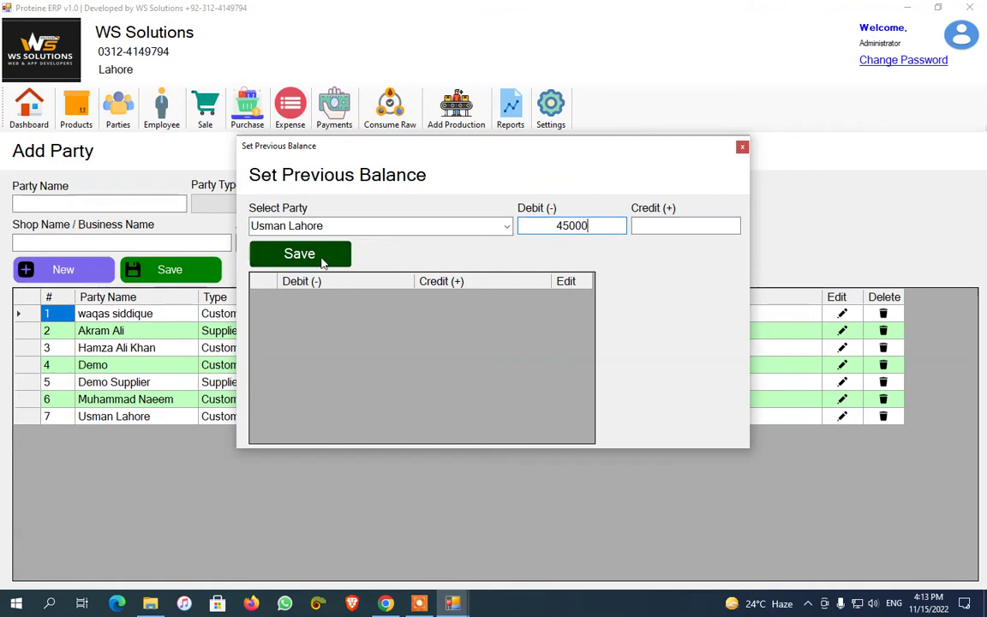
left_click(640, 225)
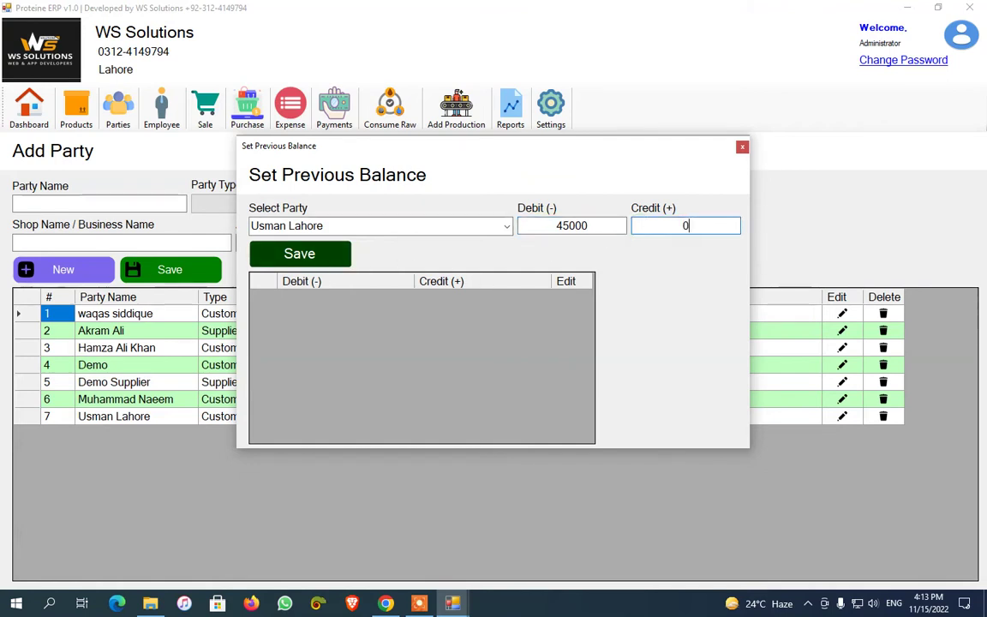
left_click(257, 253)
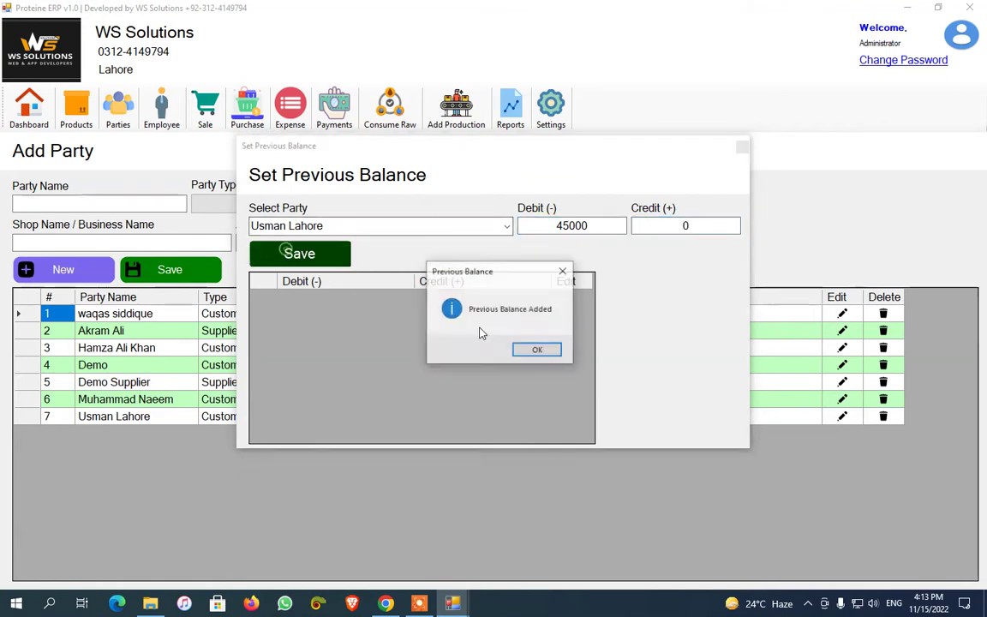
left_click(540, 350)
left_click(506, 227)
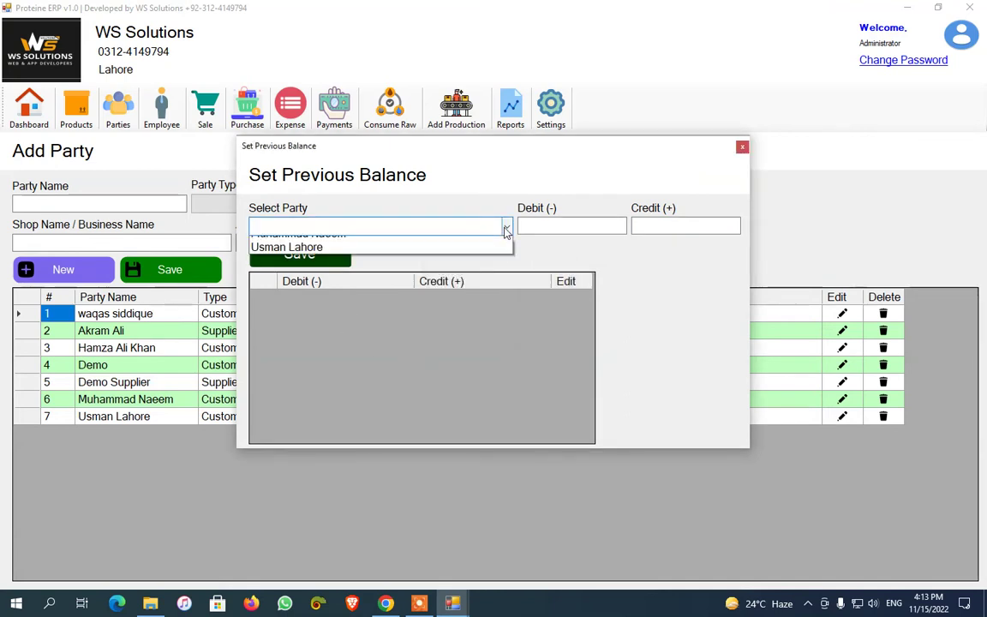
left_click(470, 326)
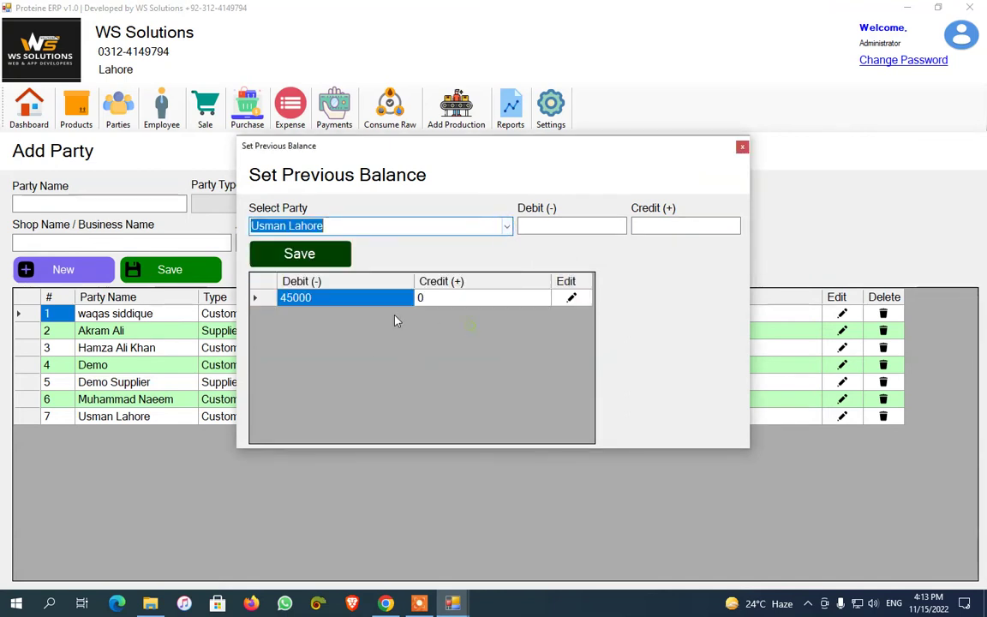
left_click(571, 298)
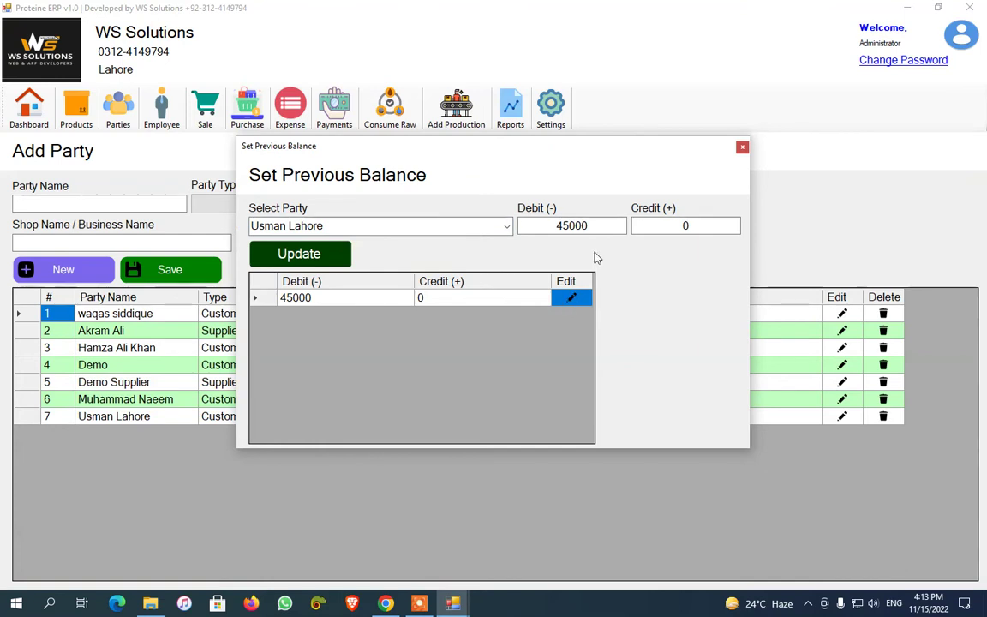
left_click(595, 227)
left_click(676, 227)
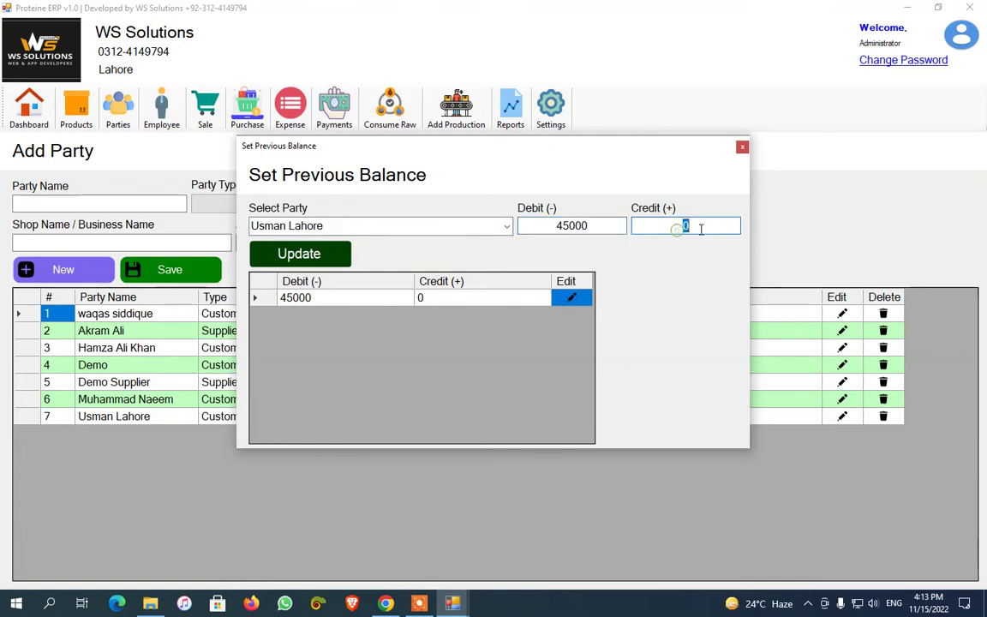
left_click(602, 226)
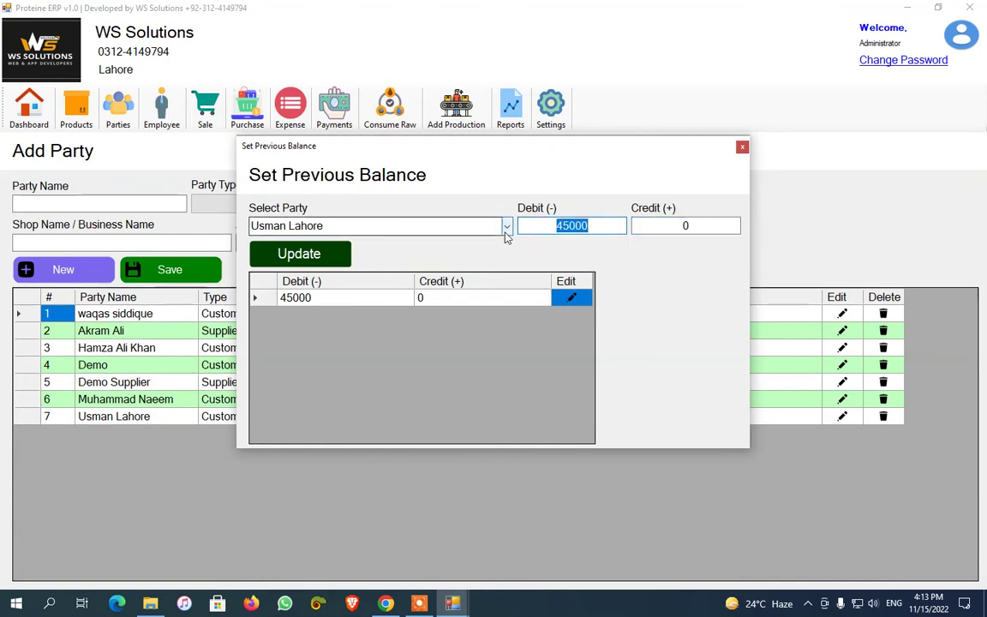
type("0")
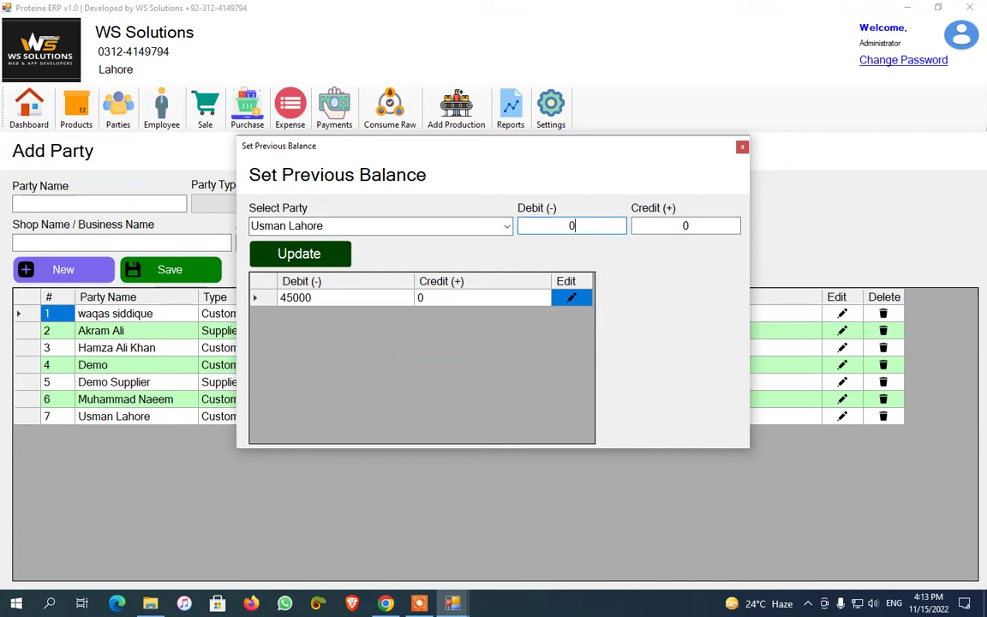
left_click(699, 227)
type("45000")
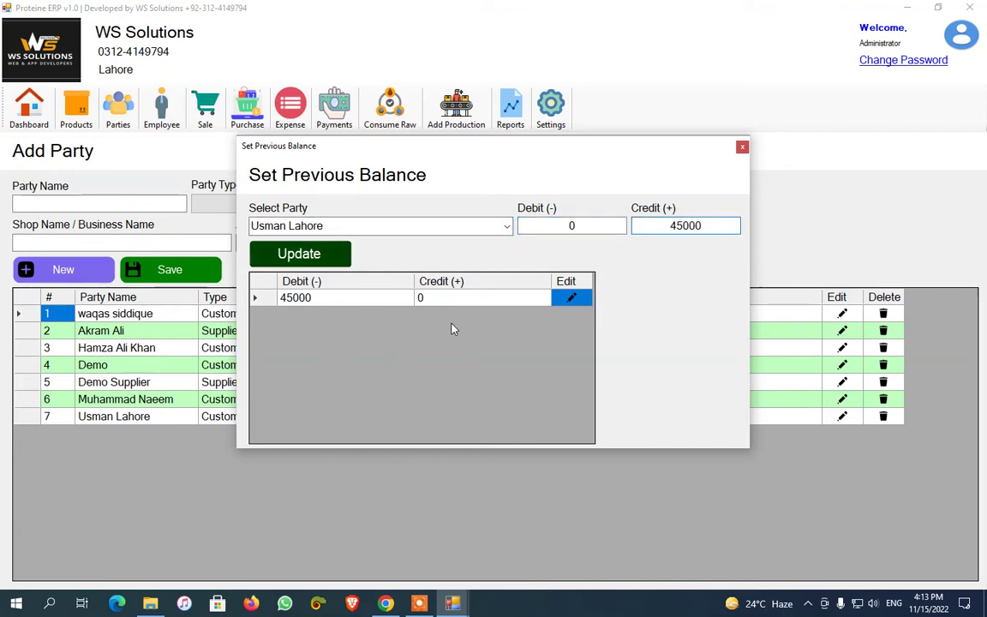
left_click(742, 148)
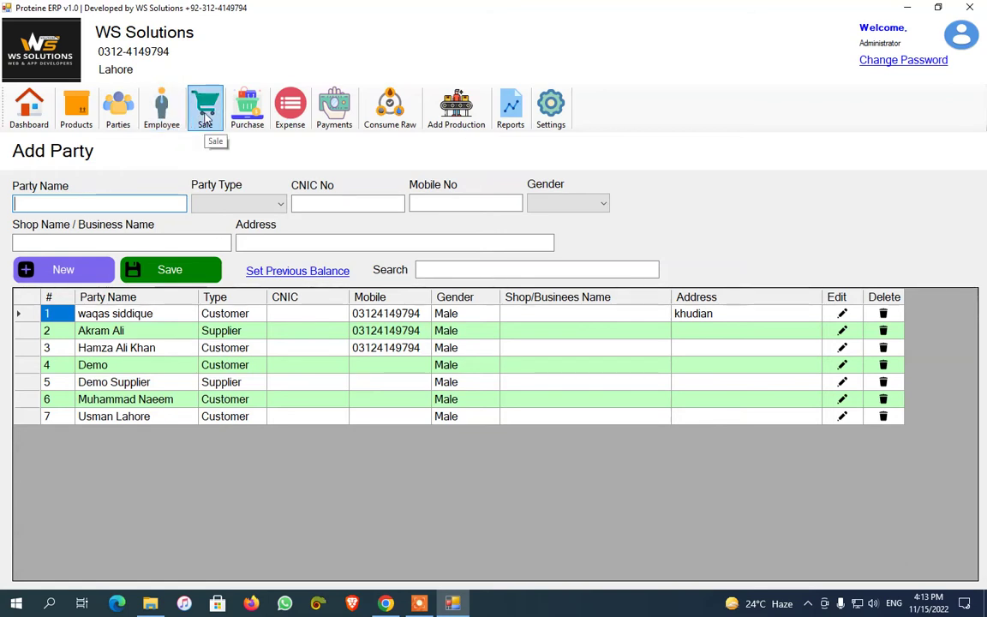
Open Create Sale Invoice and check the Customer list for Usman Lahore
left_click(206, 120)
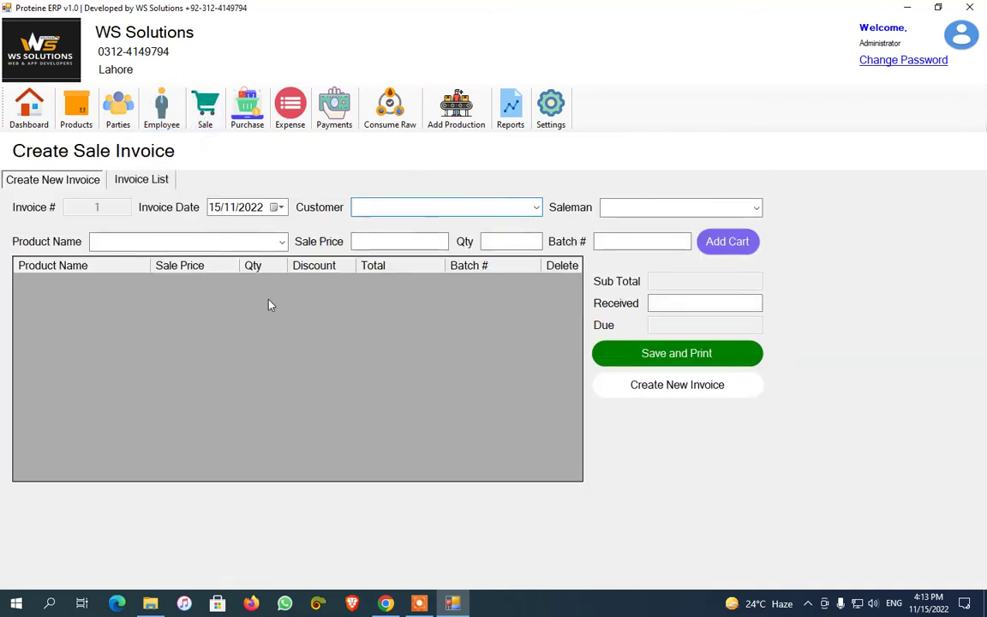
left_click(534, 211)
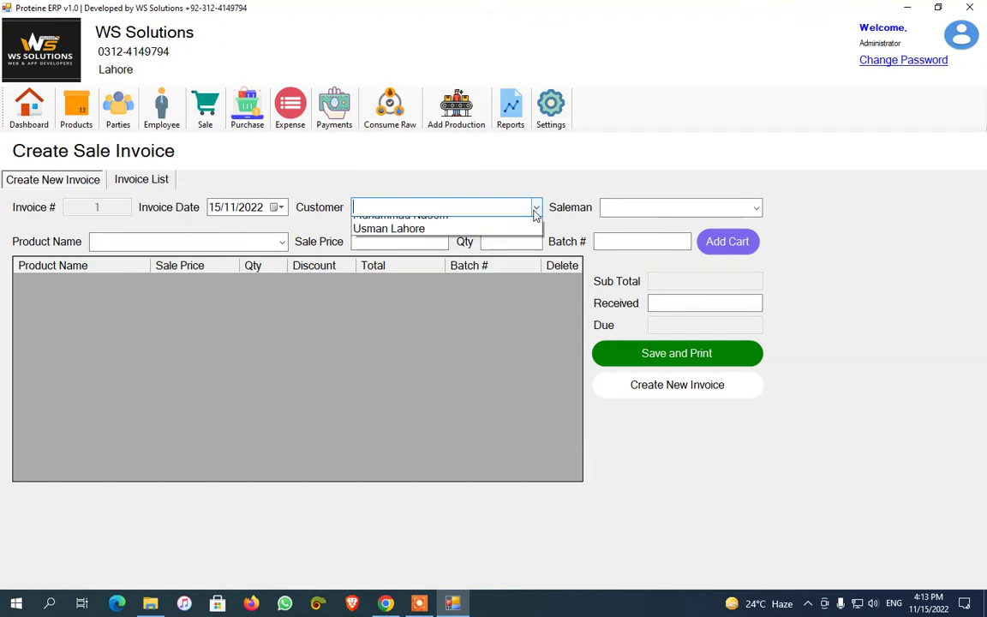
left_click(535, 211)
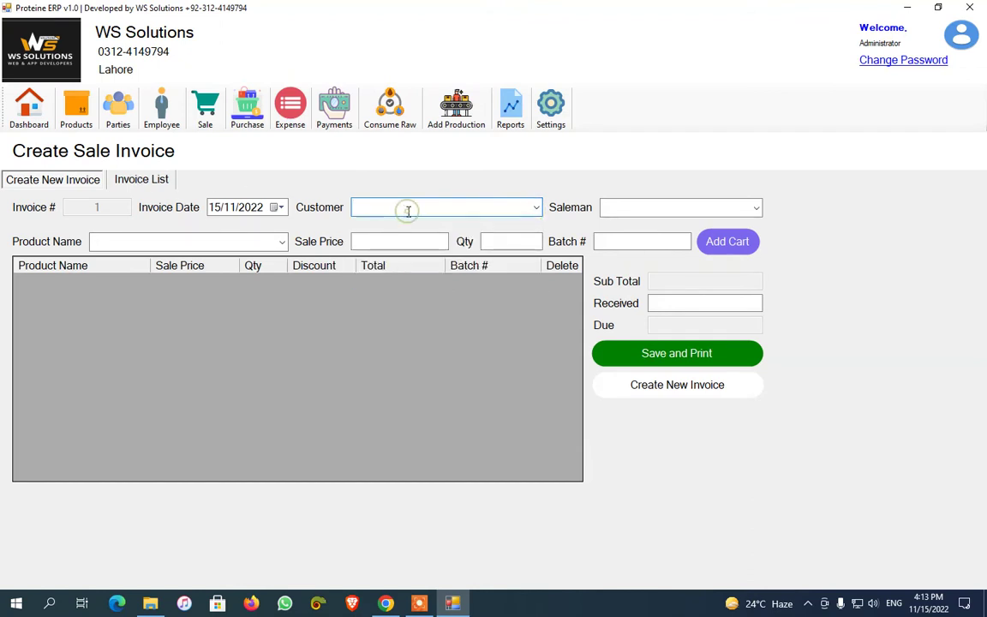
left_click(162, 103)
Start a new employee entry named Self
left_click(79, 194)
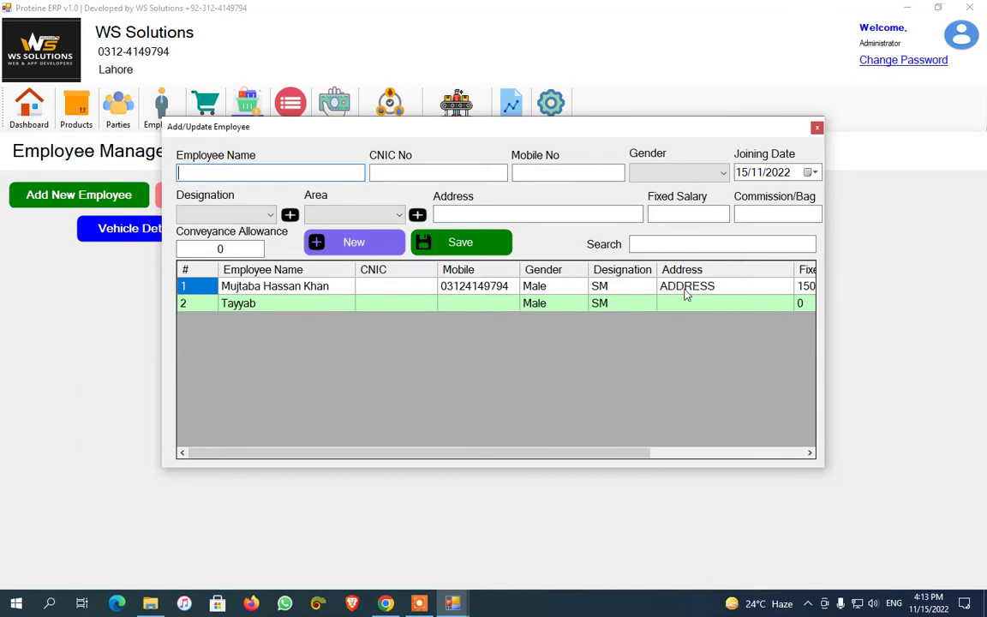
left_click(422, 603)
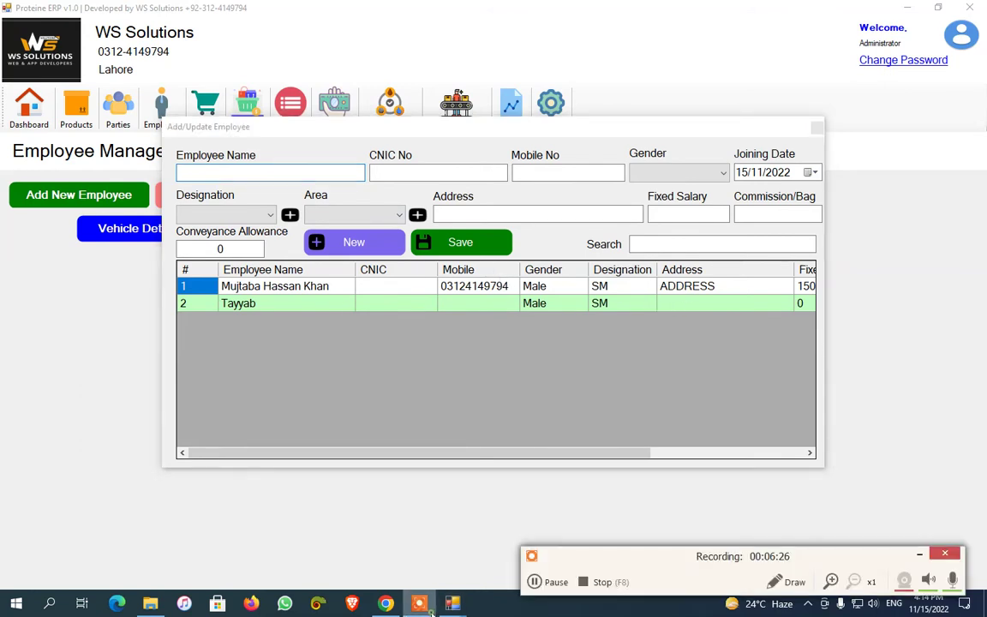
type("Self")
left_click(918, 554)
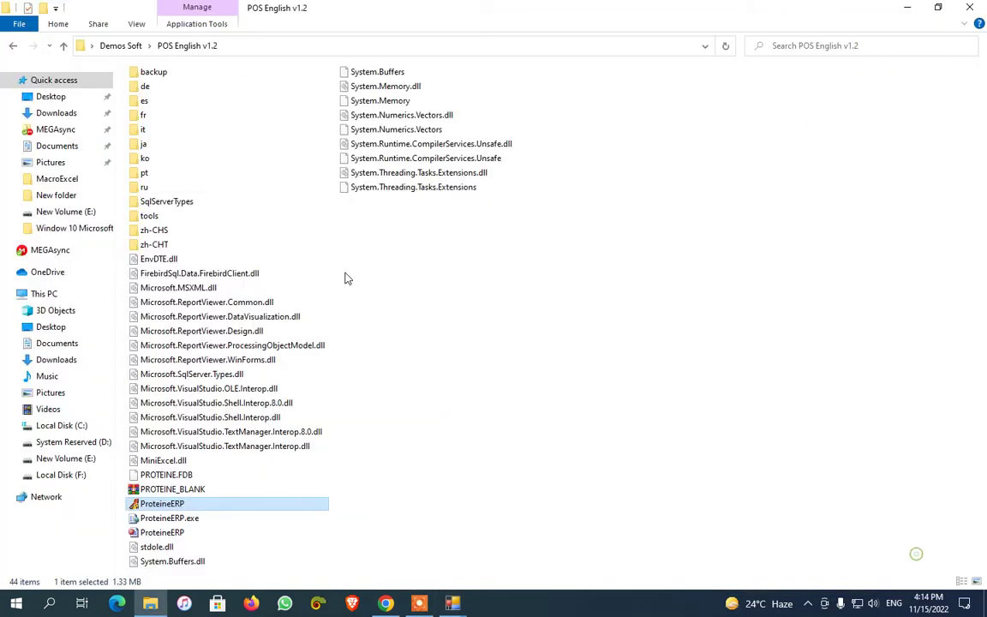
mouse_move(451, 600)
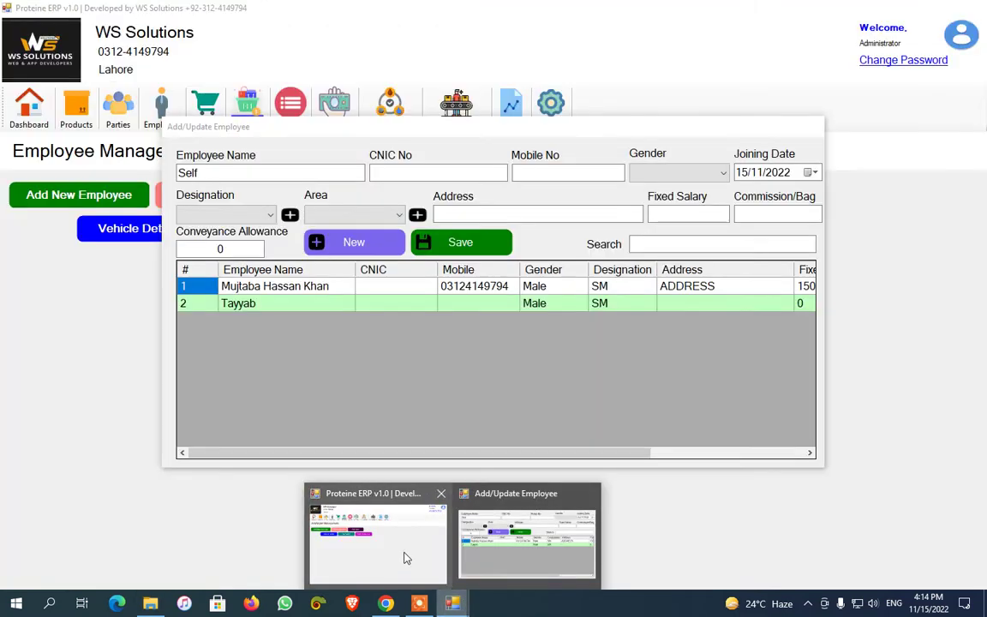
left_click(408, 540)
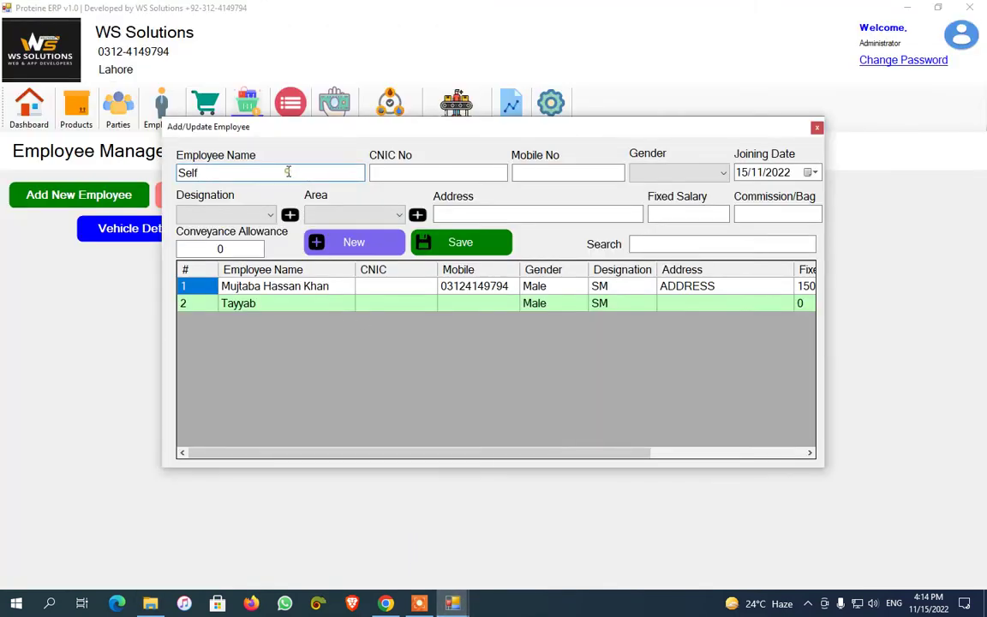
Set the employee's gender to Male, designation SM and area Punjab
left_click(681, 172)
left_click(677, 187)
left_click(229, 217)
left_click(223, 227)
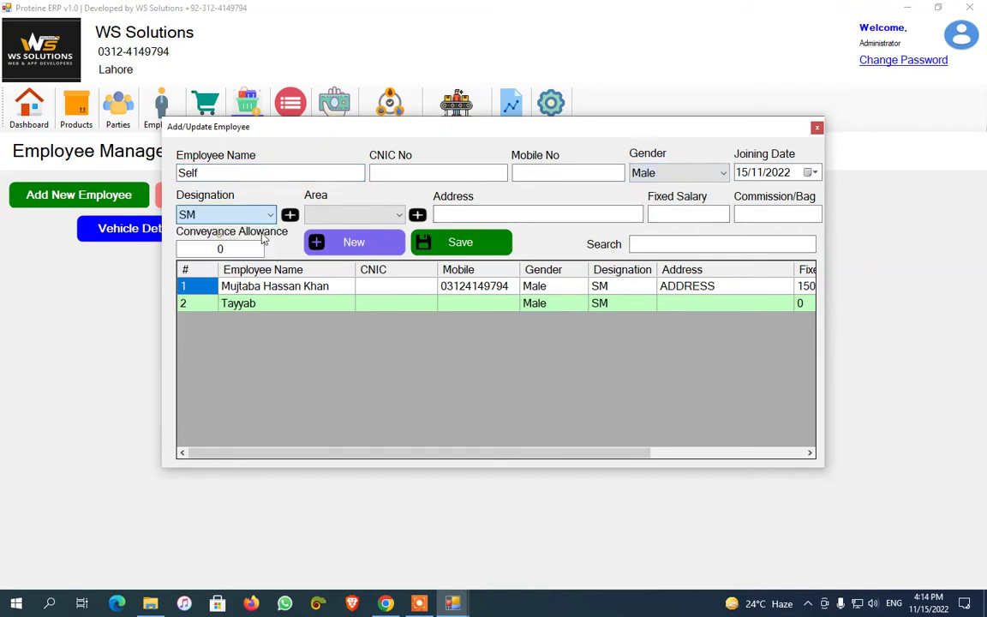
left_click(351, 215)
left_click(324, 226)
left_click(439, 216)
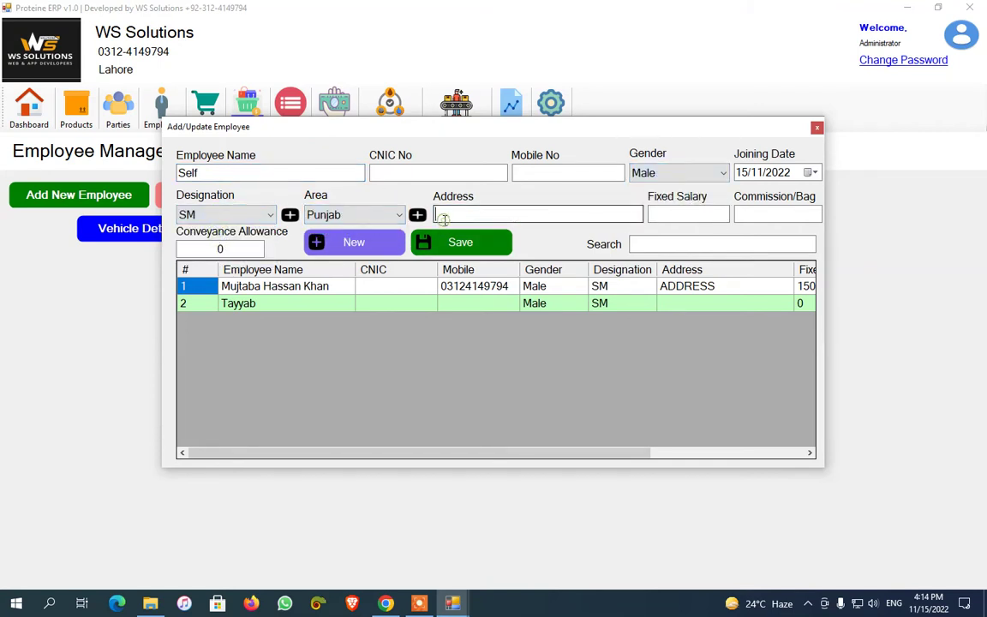
Check the designation and area forms, then save employee Self and close the form
left_click(289, 215)
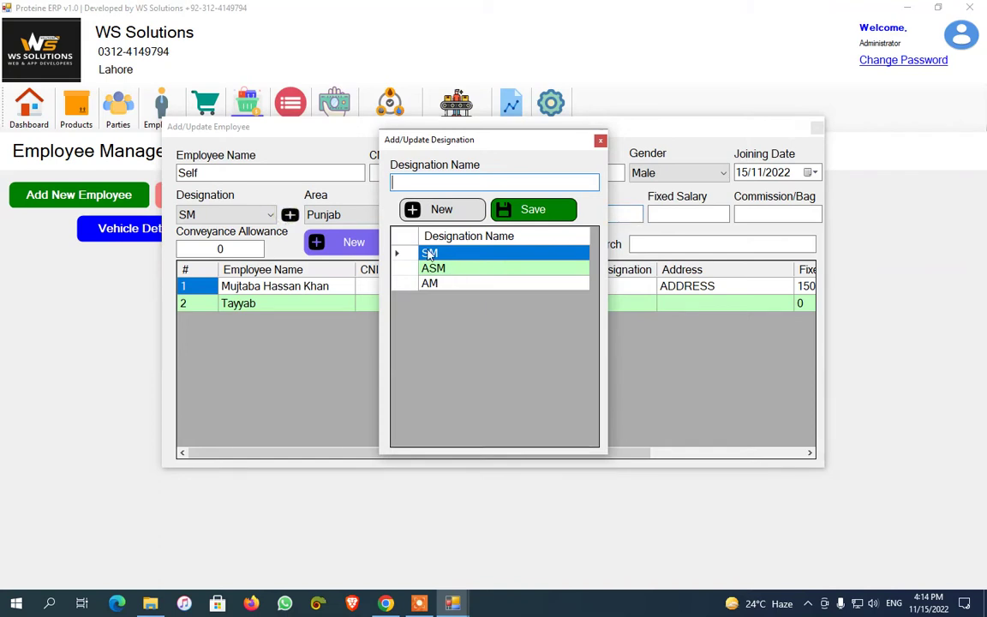
left_click(600, 141)
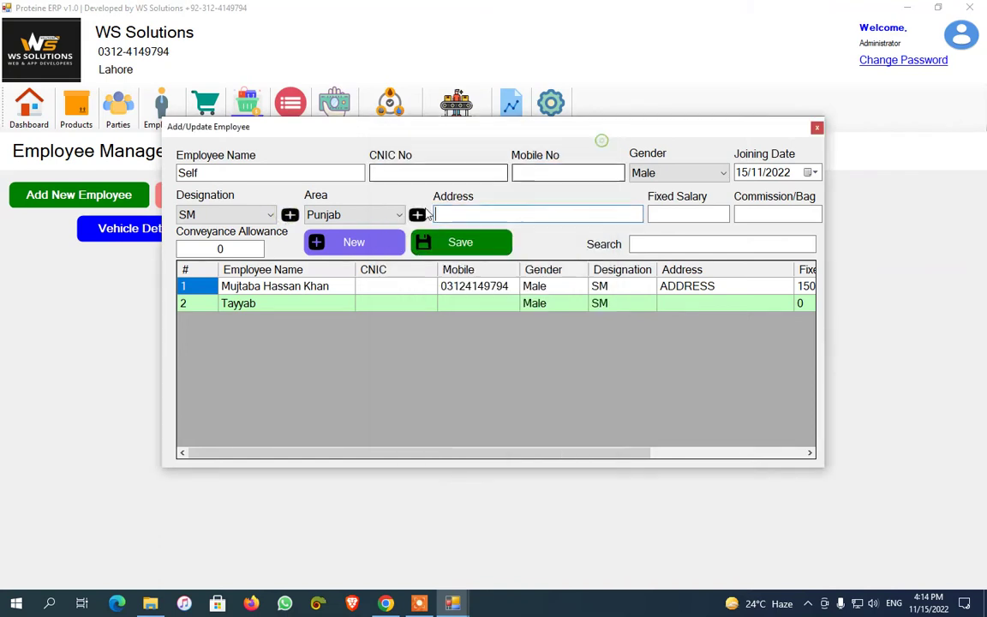
left_click(416, 214)
left_click(599, 140)
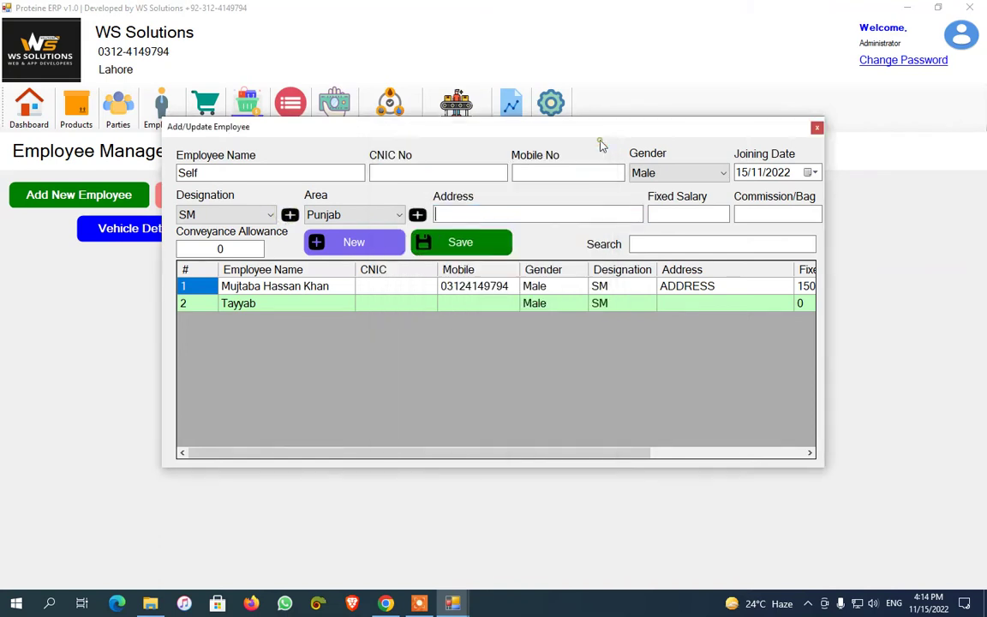
left_click(662, 215)
left_click(758, 214)
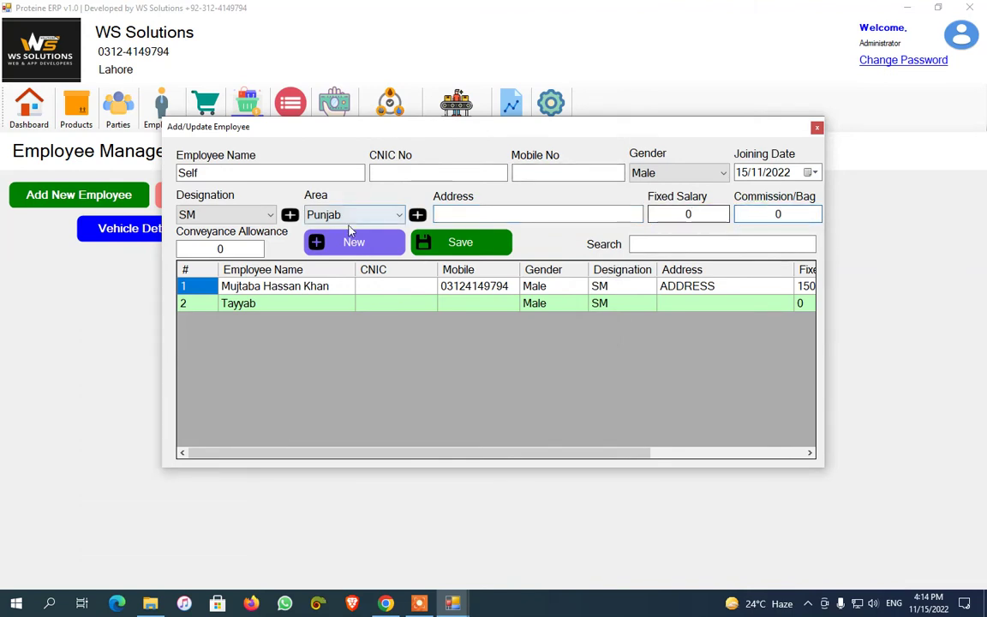
left_click(460, 243)
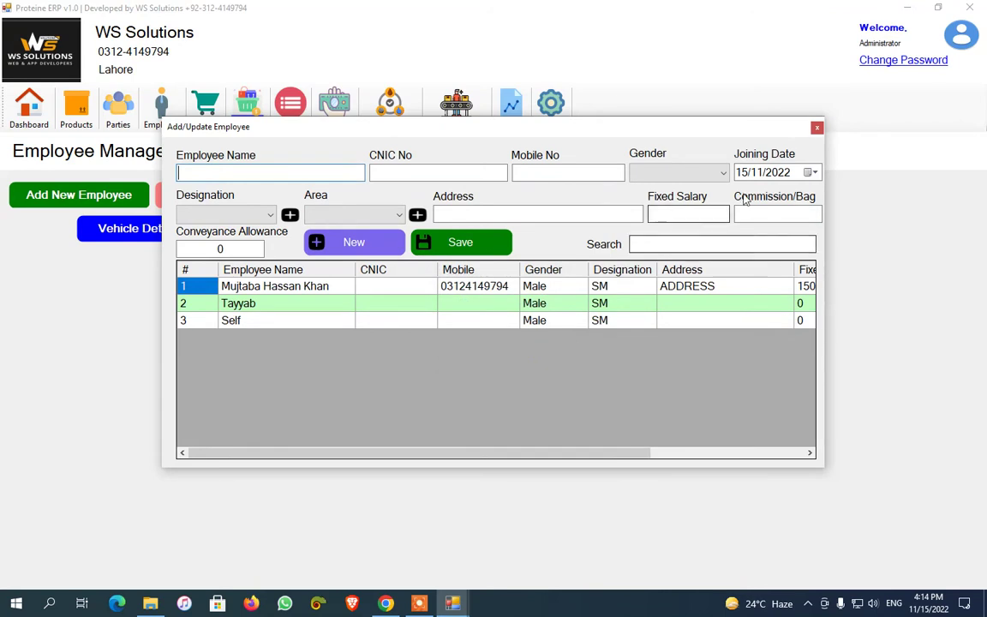
left_click(816, 126)
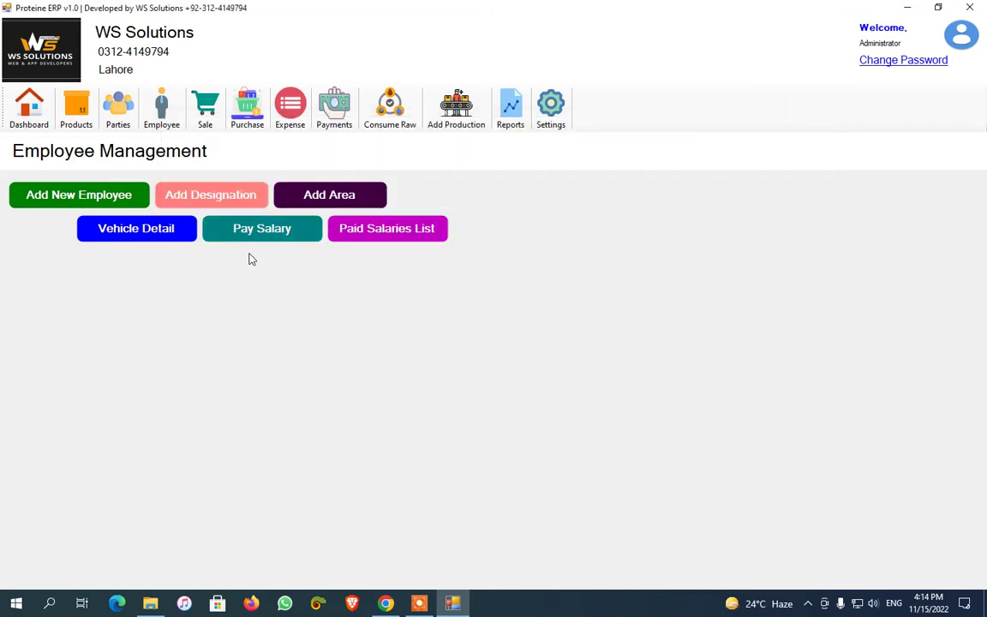
Start a sale invoice with a customer chosen and Self as saleman
left_click(202, 111)
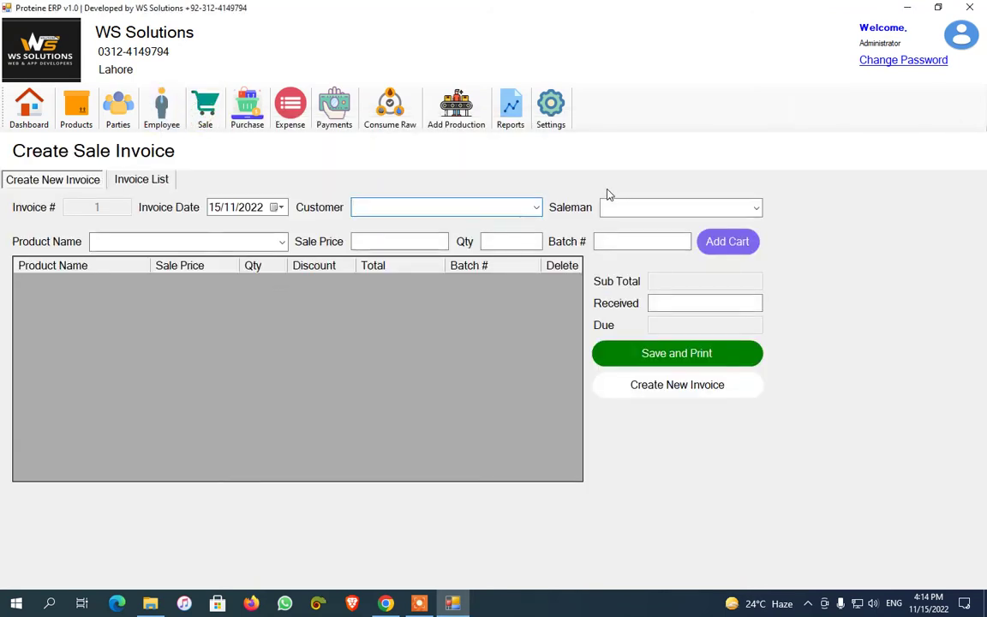
left_click(537, 207)
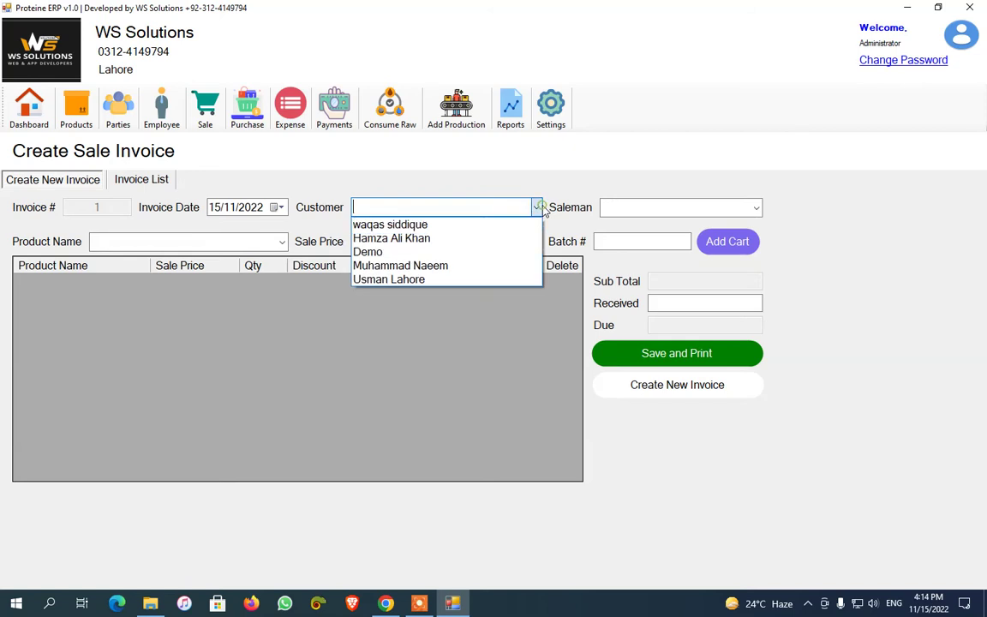
left_click(432, 279)
left_click(743, 210)
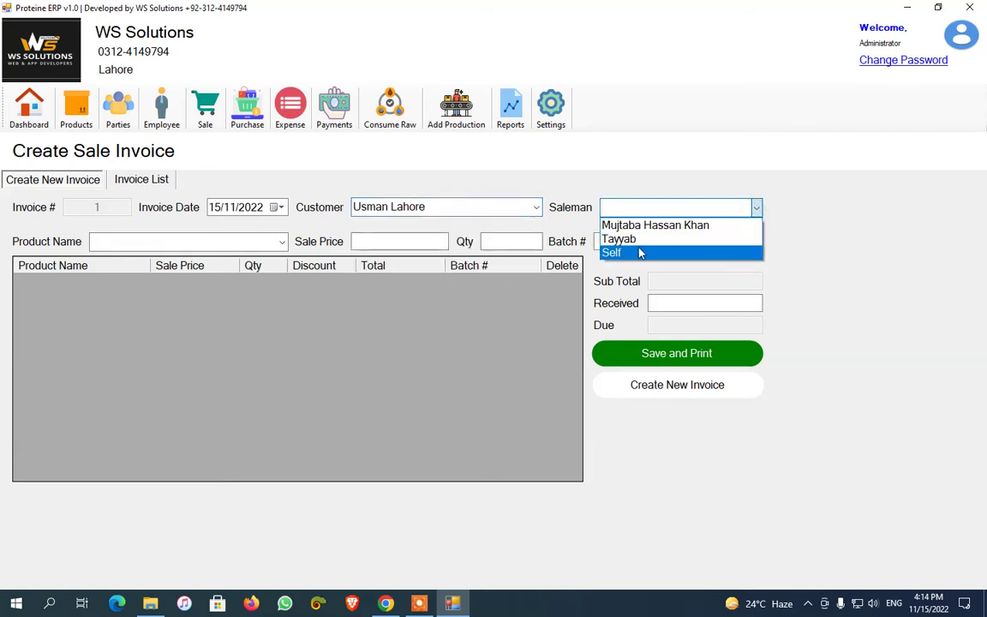
left_click(634, 250)
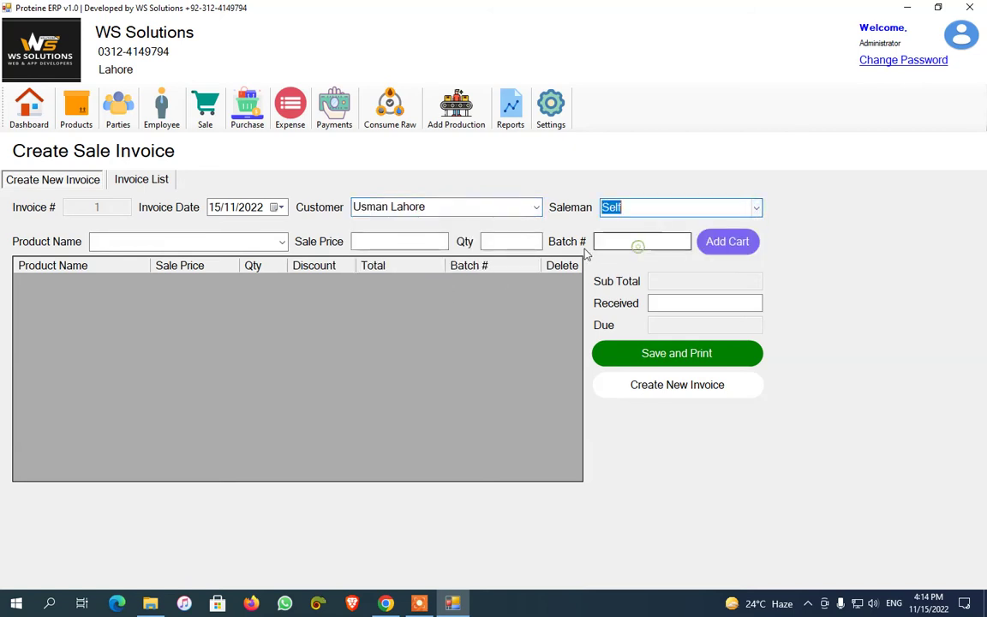
left_click(755, 213)
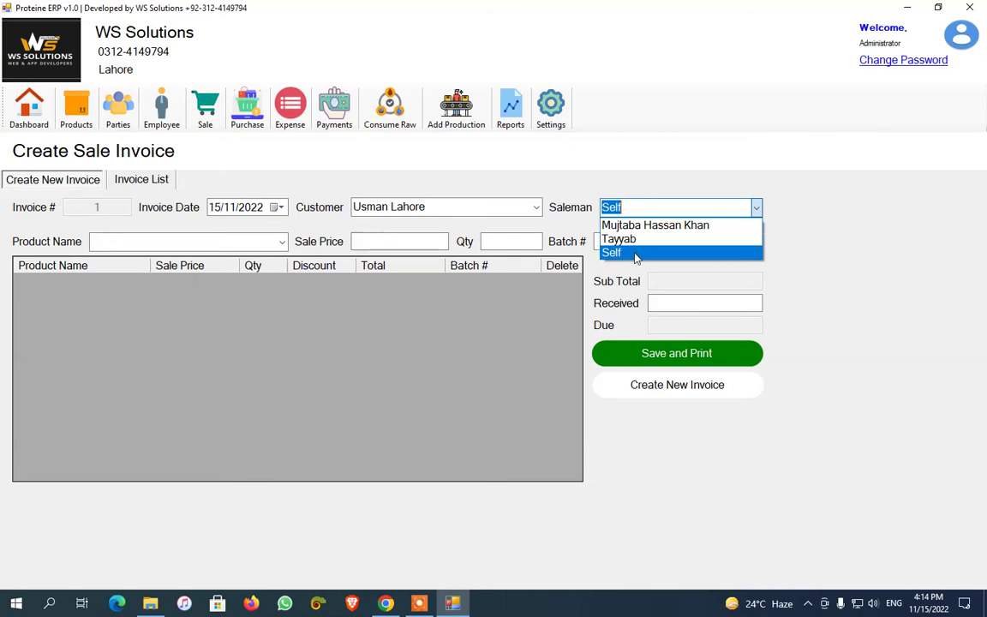
left_click(635, 254)
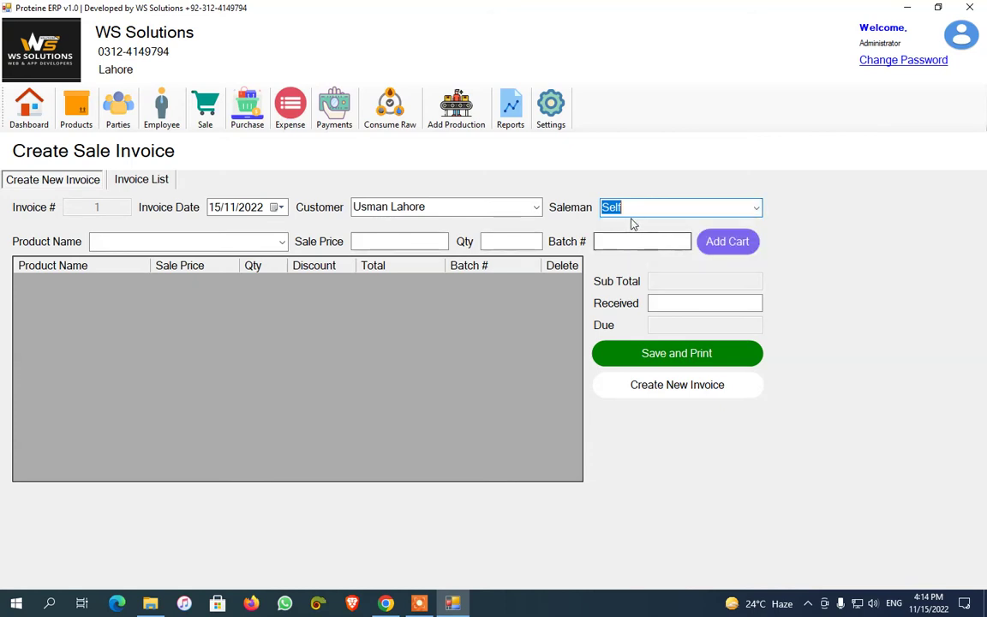
Add 10 Capri and 3 Lux to the invoice cart
left_click(267, 247)
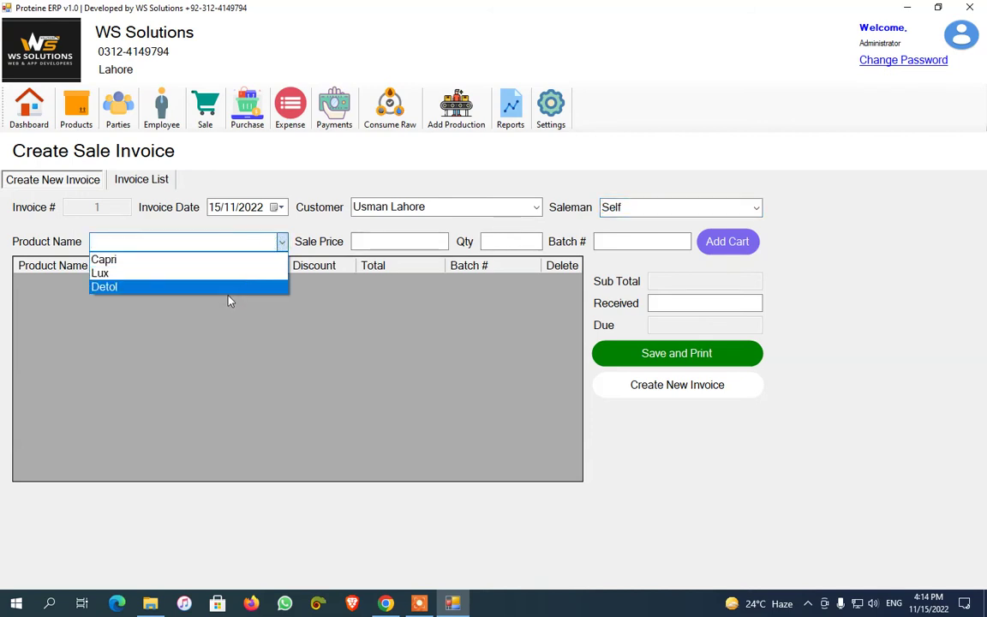
left_click(229, 263)
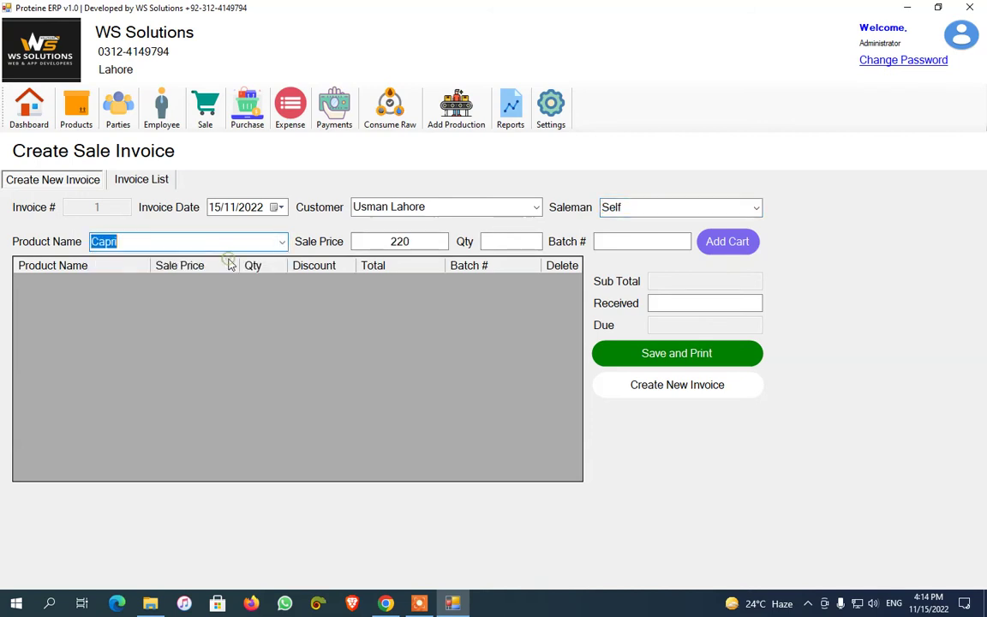
left_click(494, 242)
key("Return")
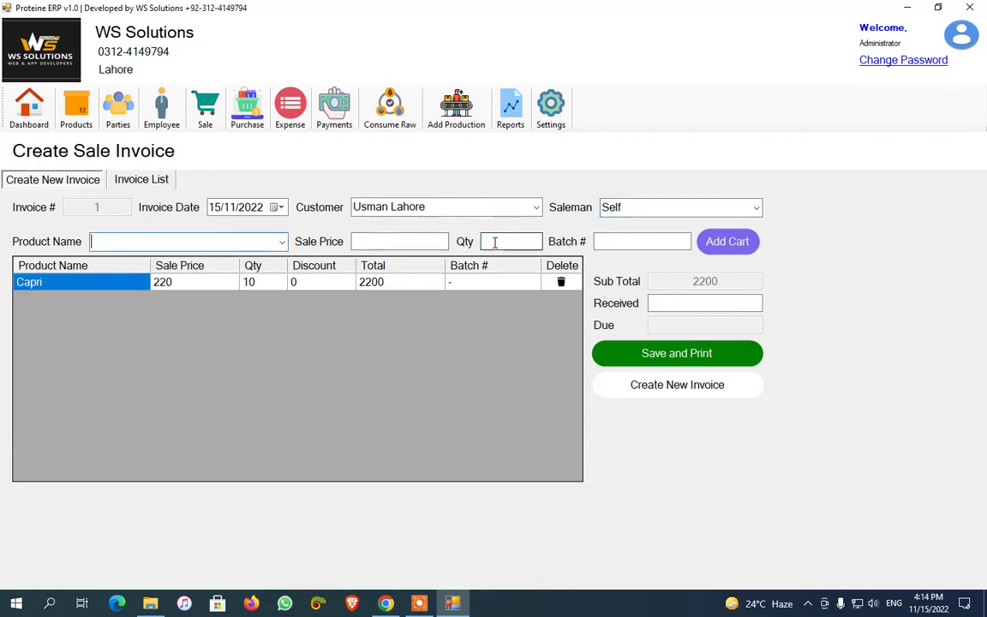
left_click(282, 242)
left_click(257, 273)
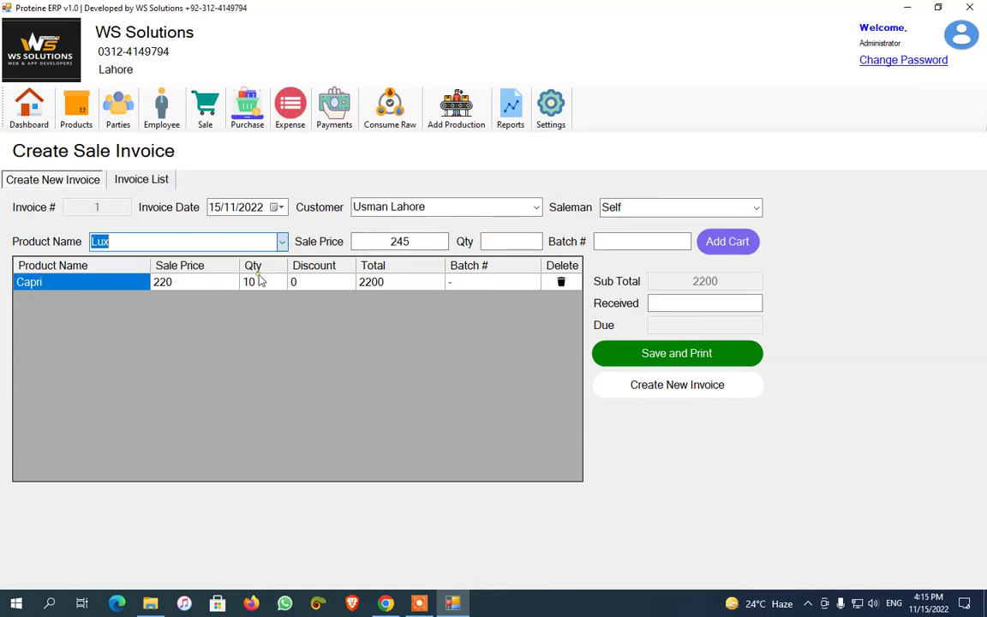
left_click(503, 242)
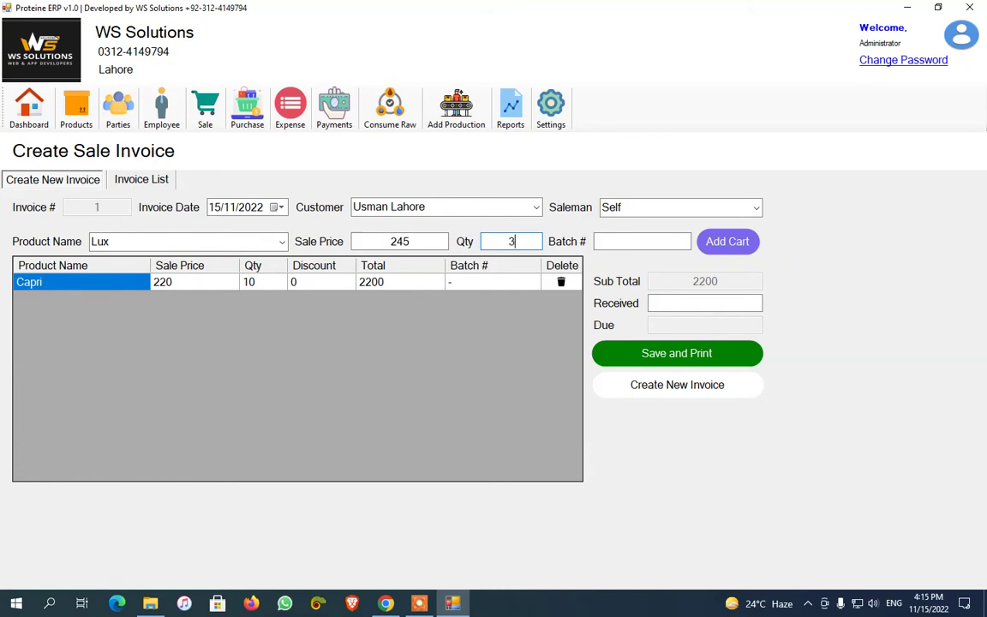
key("Return")
Add Detol to the cart, reducing the quantity to 1 after the low stock warning
left_click(282, 242)
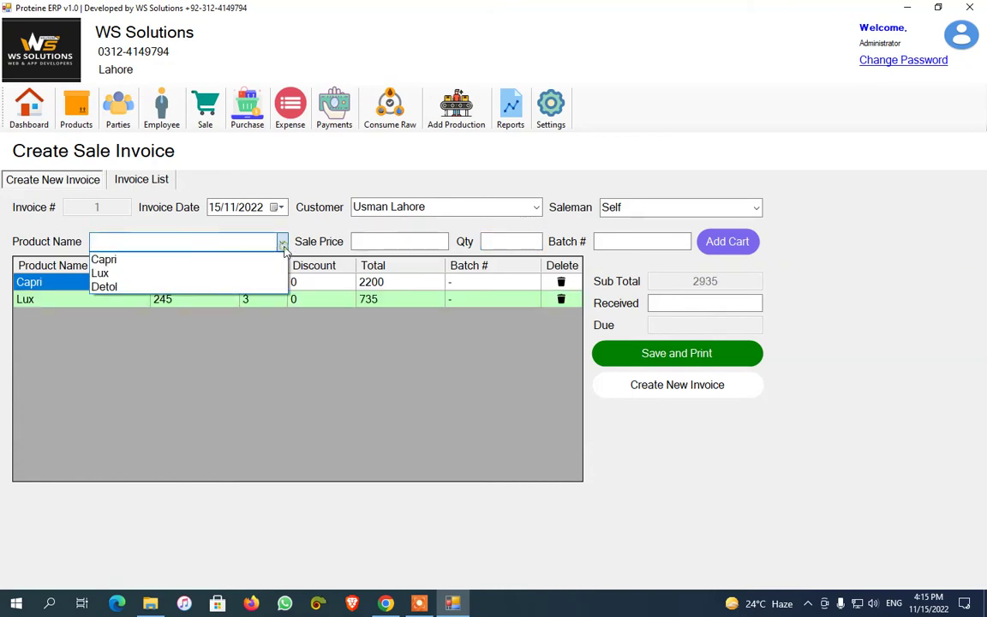
left_click(260, 286)
left_click(511, 242)
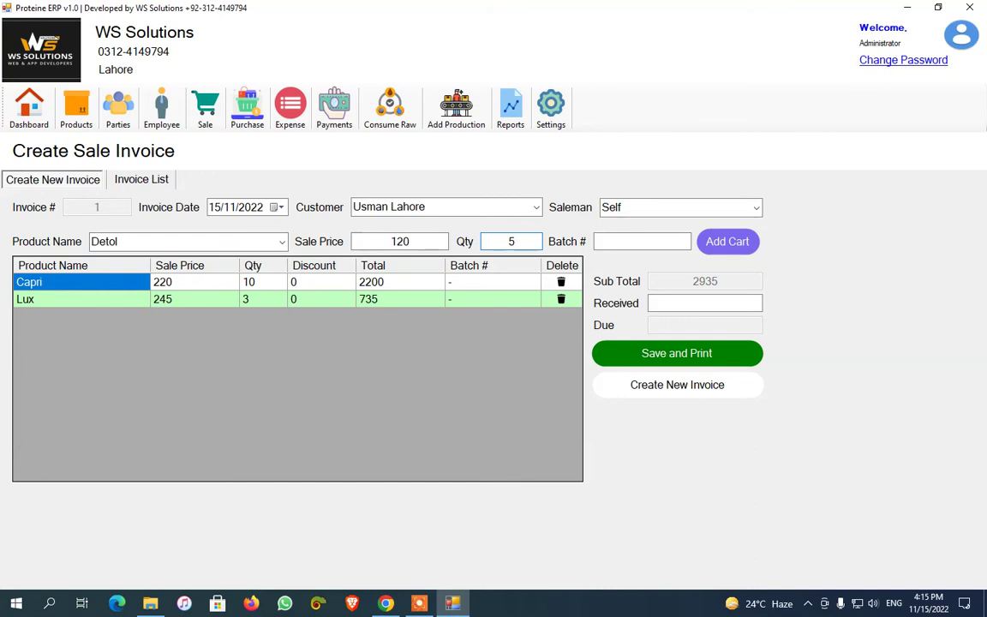
key("Return")
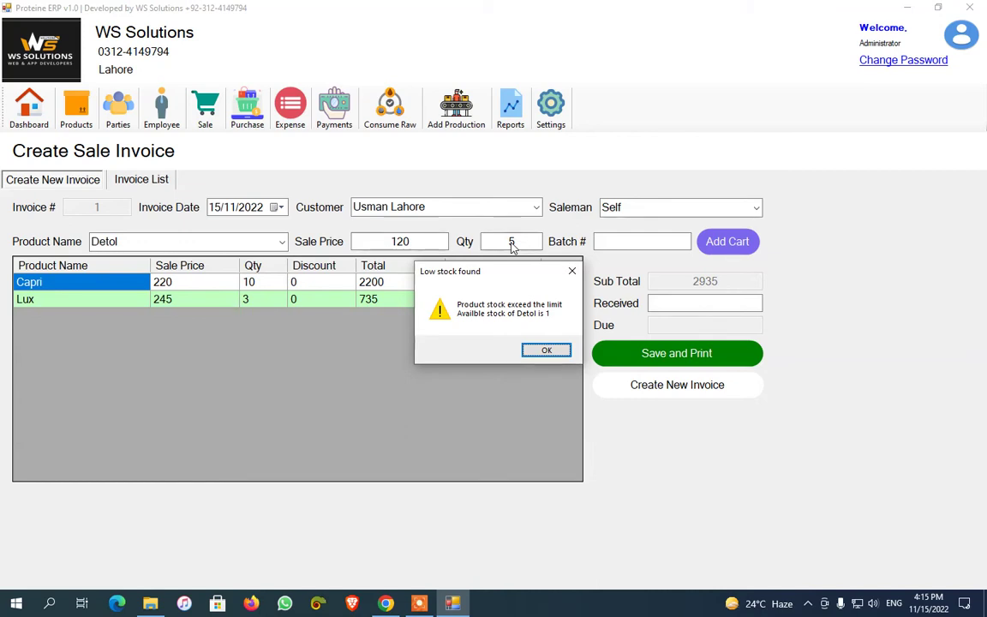
key("Return")
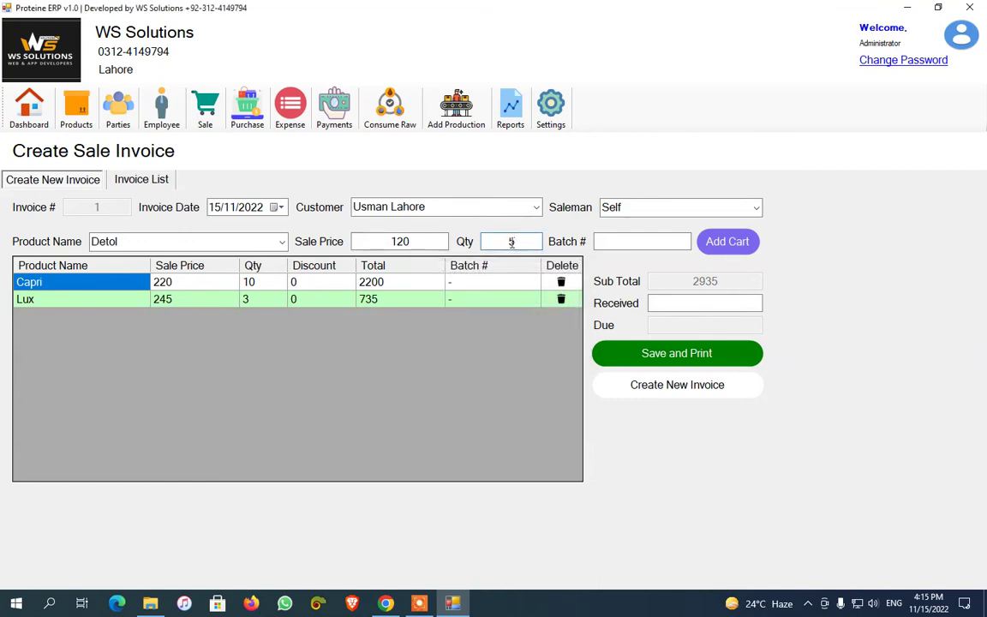
type("1")
key("Return")
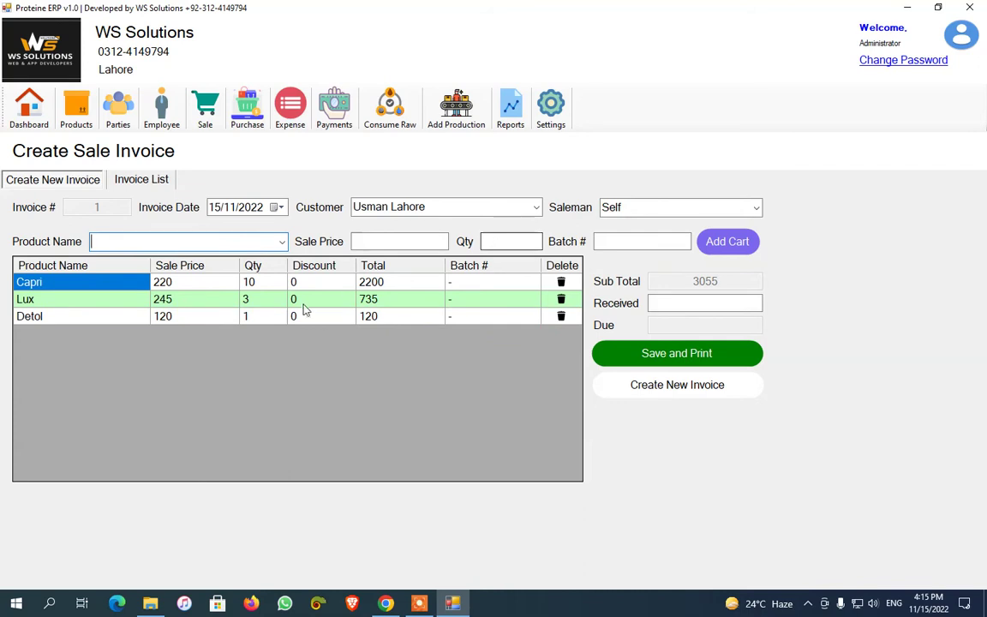
left_click(299, 282)
left_click(299, 282)
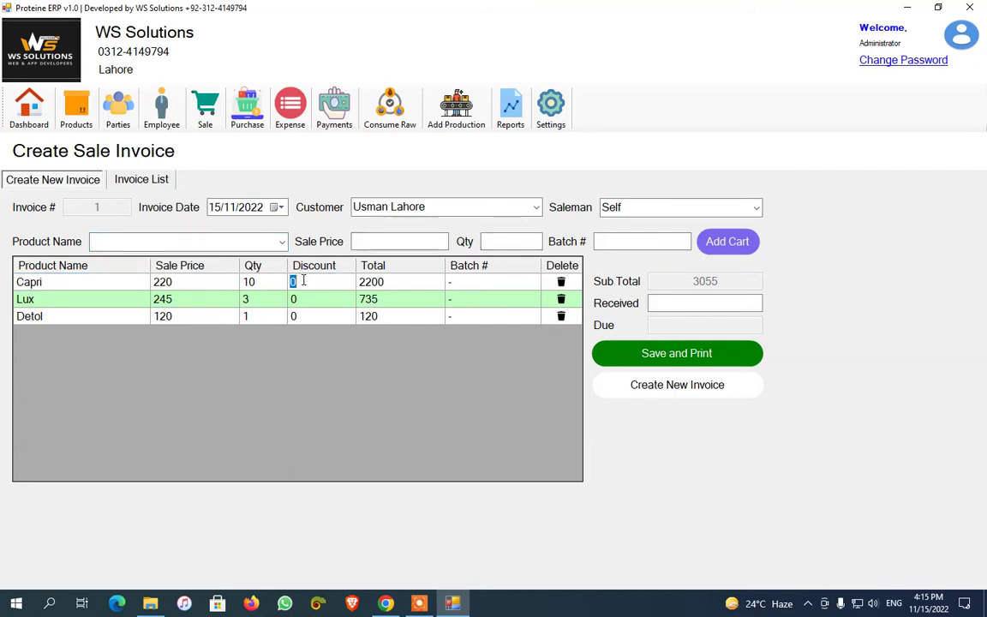
double_click(312, 282)
type("10")
key("Return")
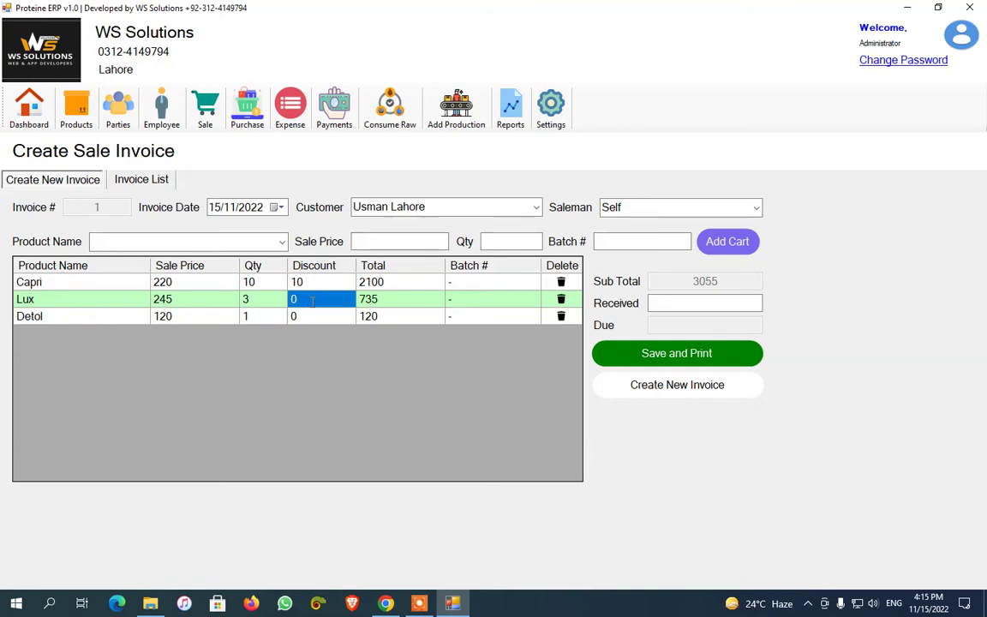
left_click(312, 300)
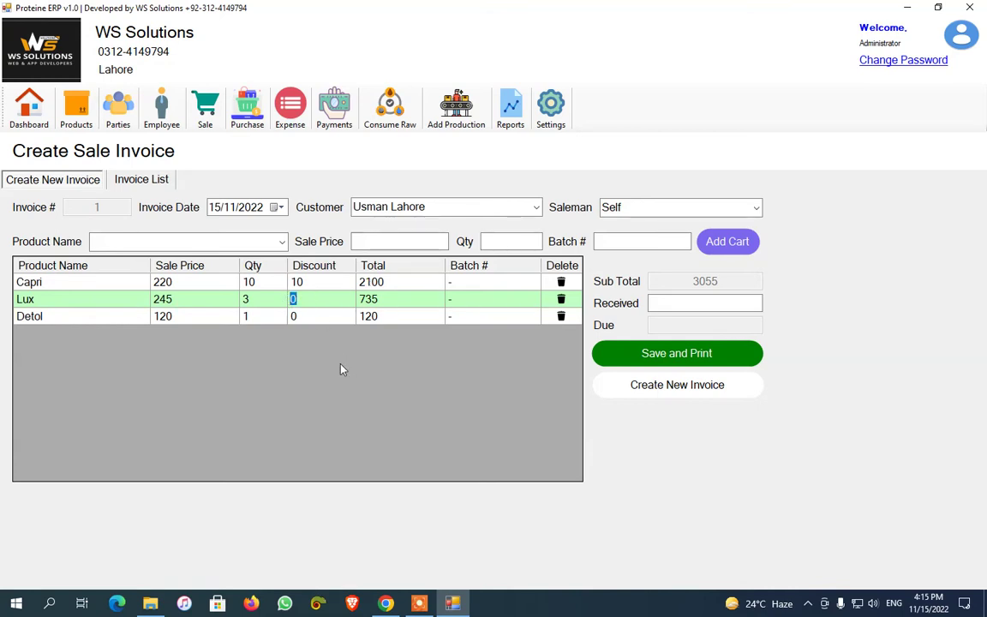
type("5")
key("Return")
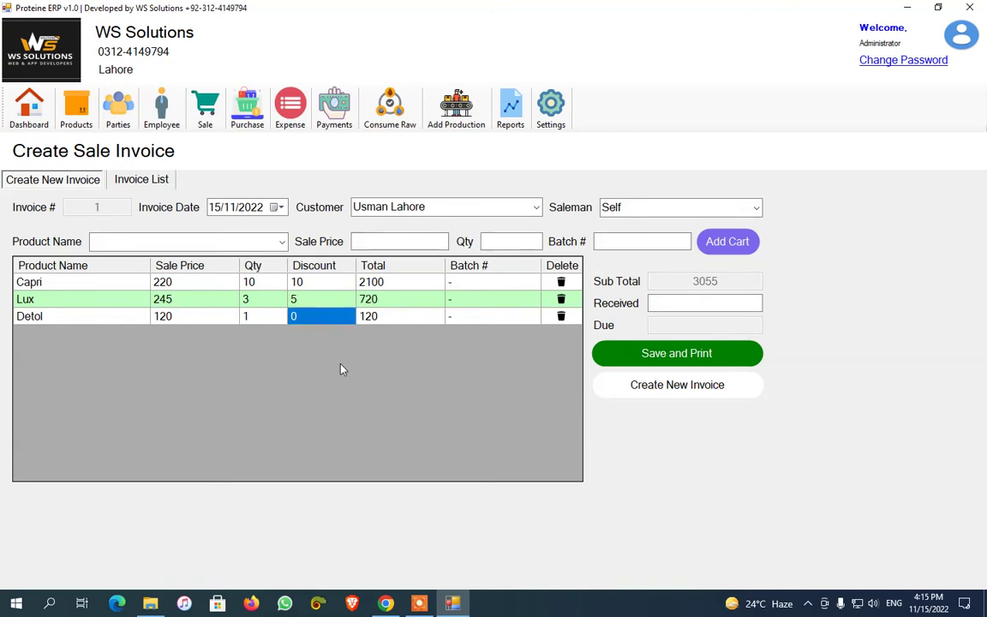
type("5")
key("Return")
left_click(419, 603)
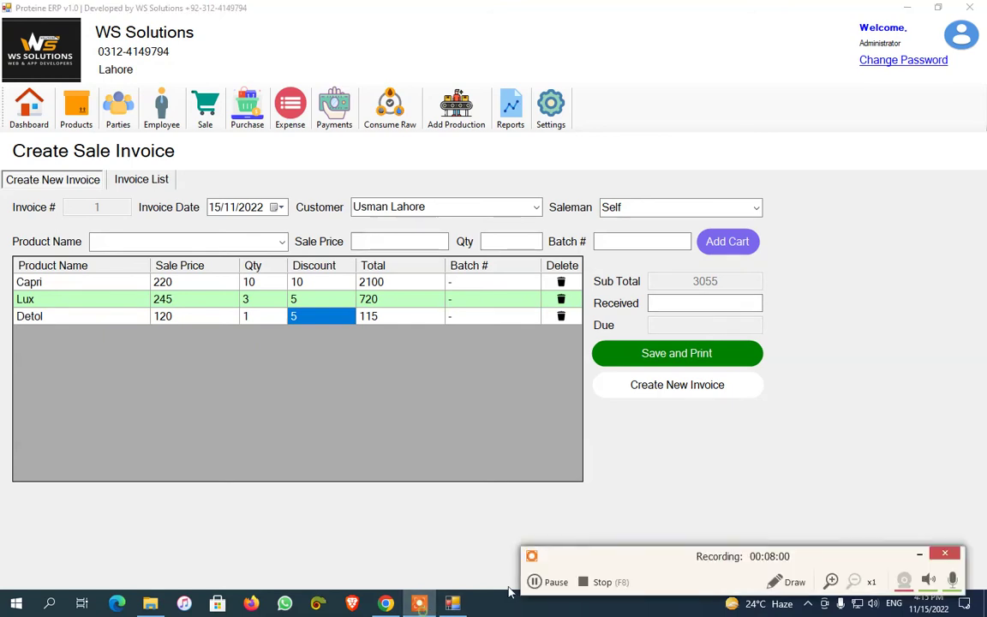
left_click(551, 582)
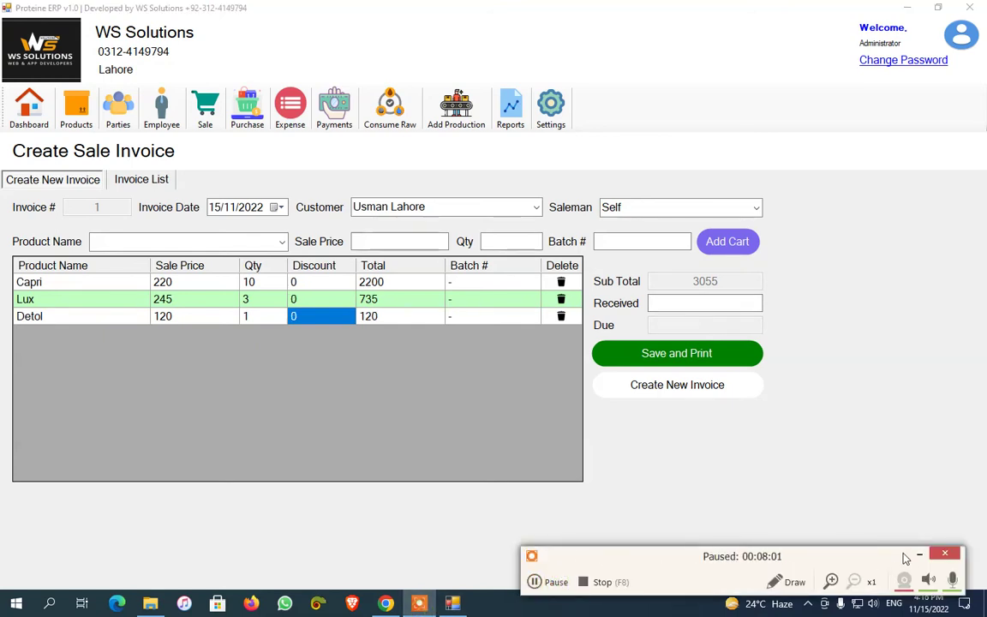
left_click(906, 555)
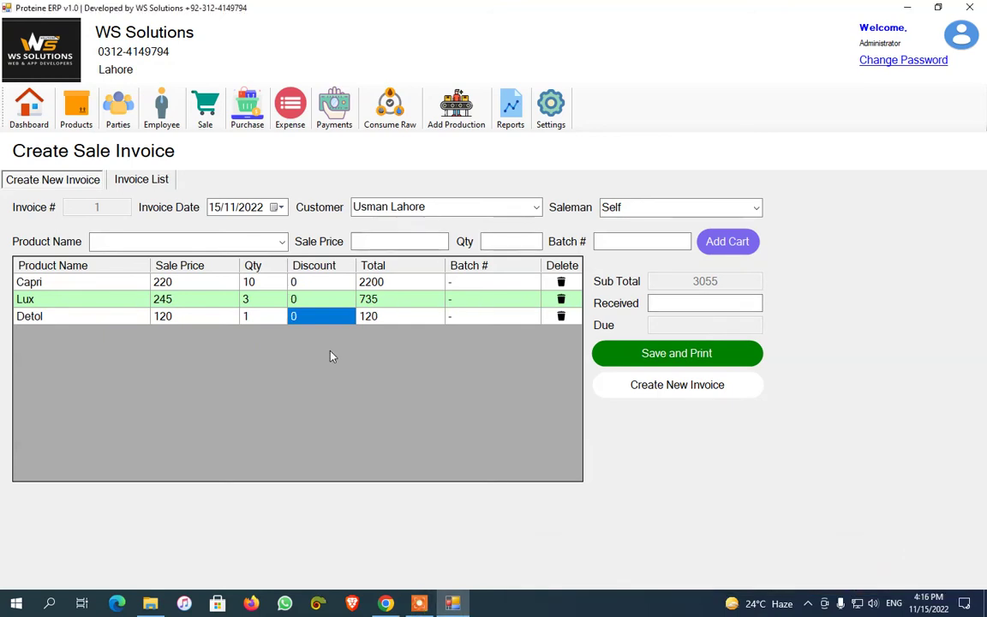
left_click(368, 283)
left_click(685, 303)
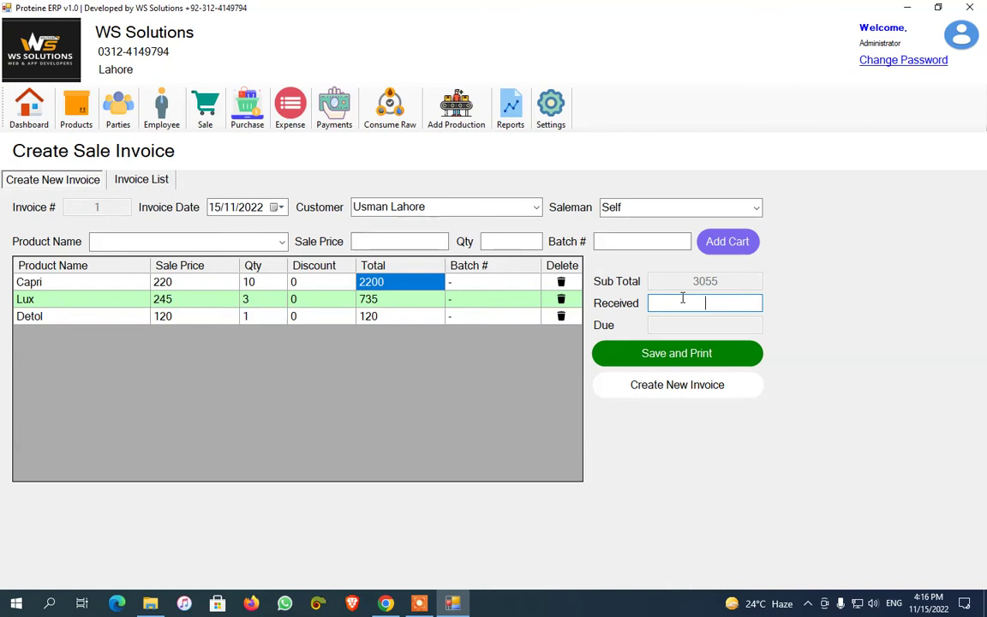
Save and print invoice 1 with 0 received and 3055 due, then close the report
type("3055")
key("BackSpace")
key("BackSpace")
key("BackSpace")
key("BackSpace")
left_click(701, 353)
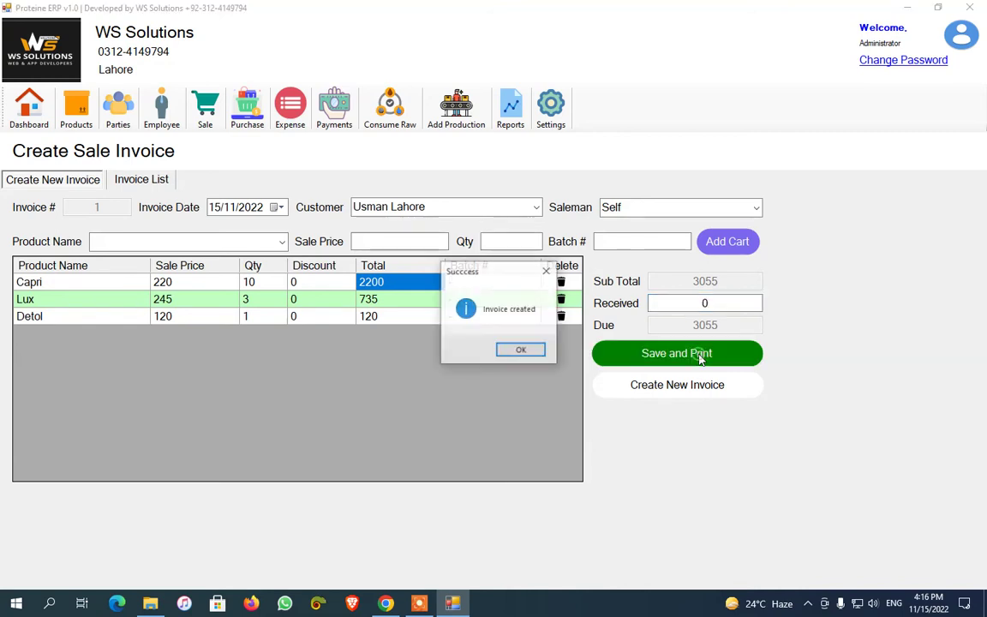
left_click(506, 348)
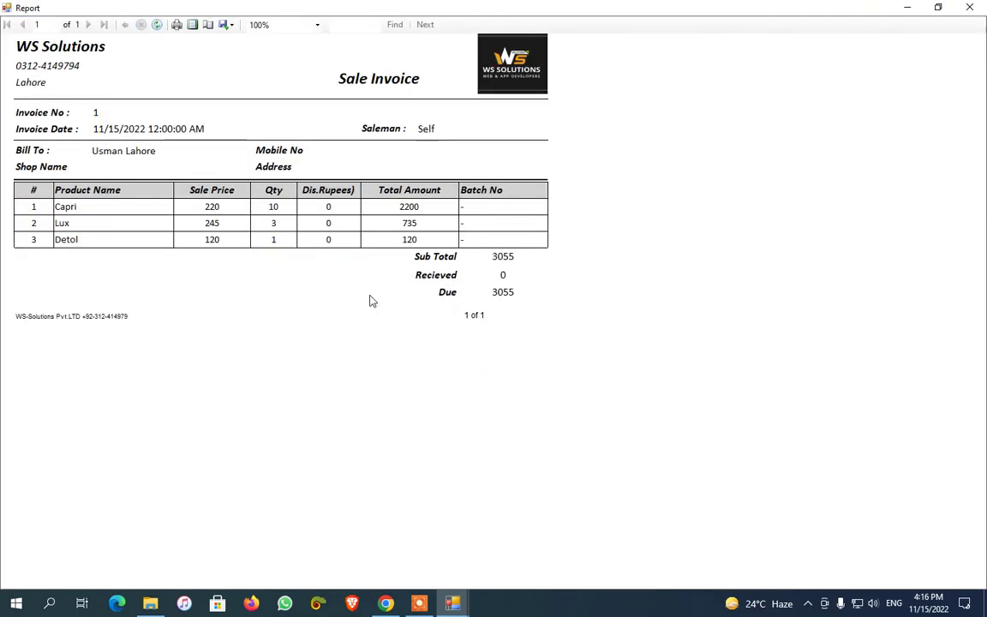
left_click(969, 7)
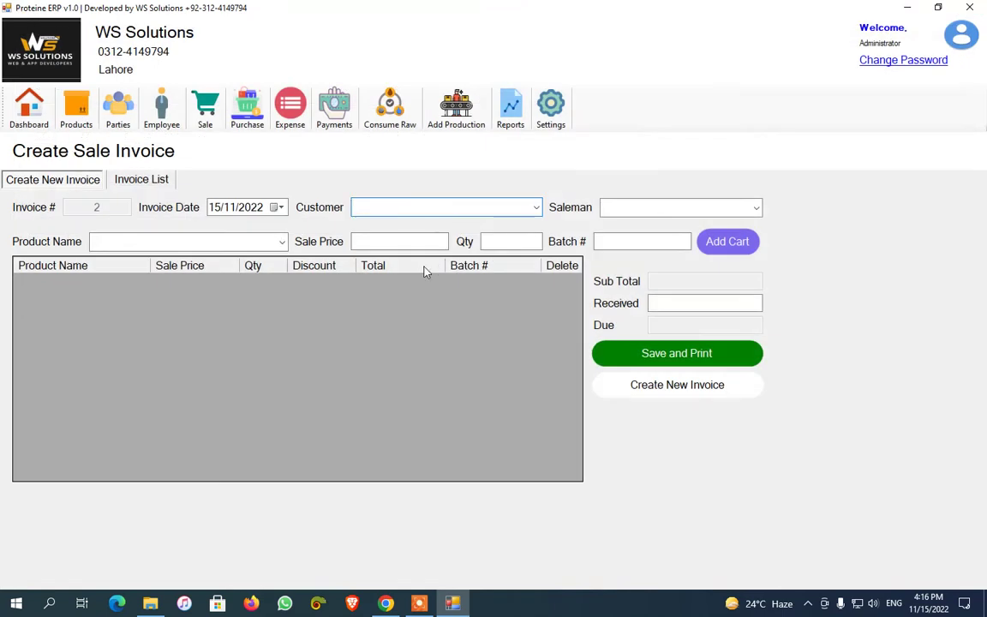
Find today's sale invoices, reprint invoice 1 and load it for editing
left_click(130, 182)
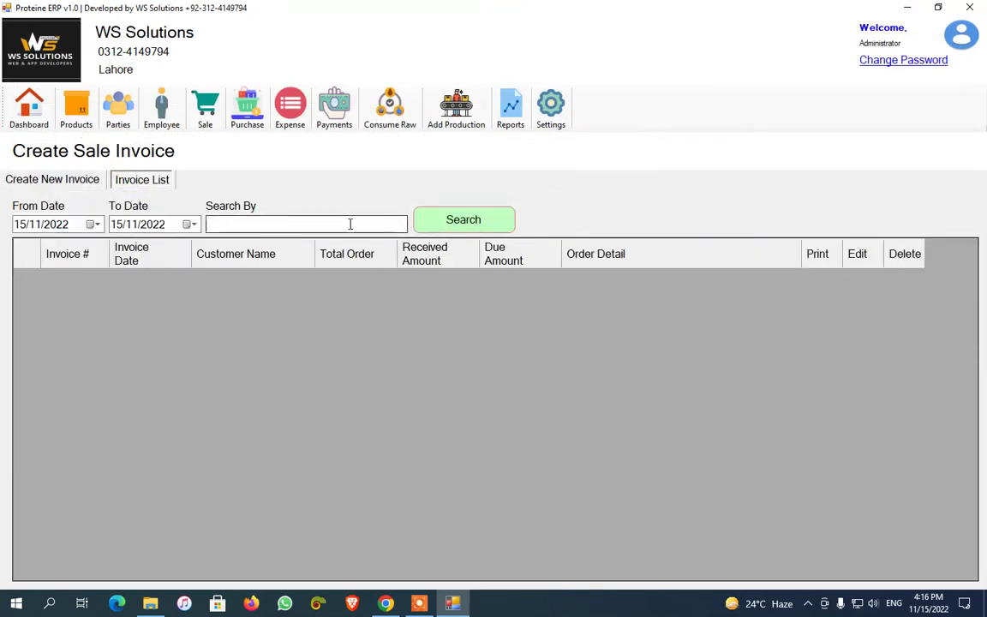
left_click(460, 219)
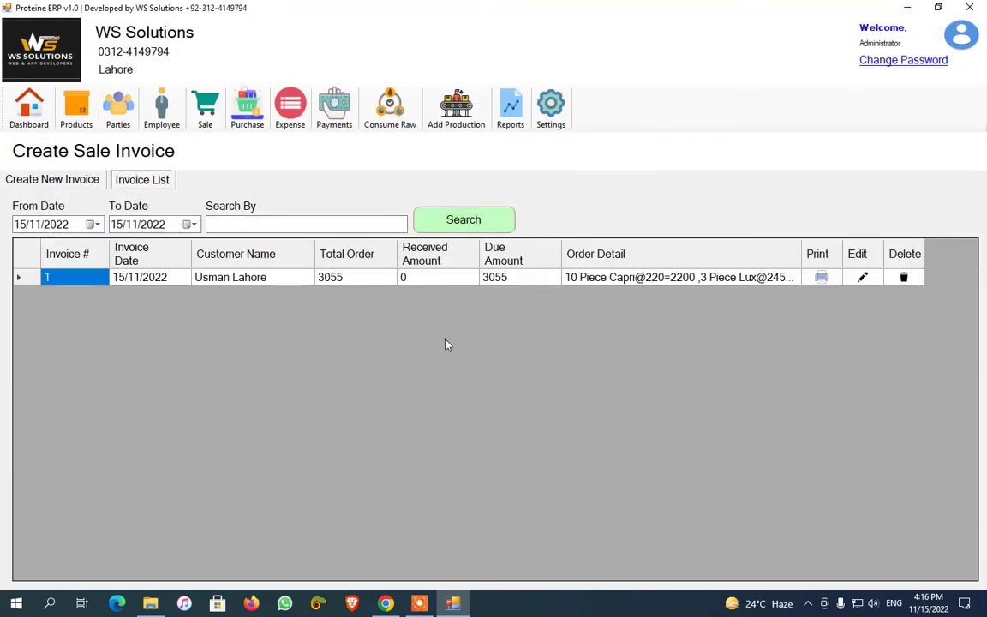
left_click(823, 277)
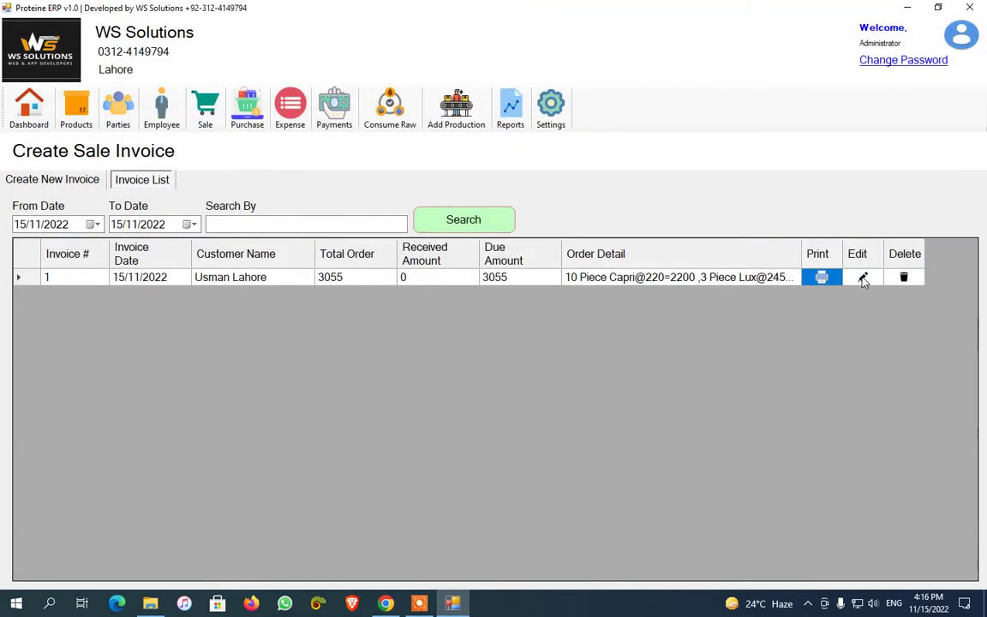
left_click(862, 277)
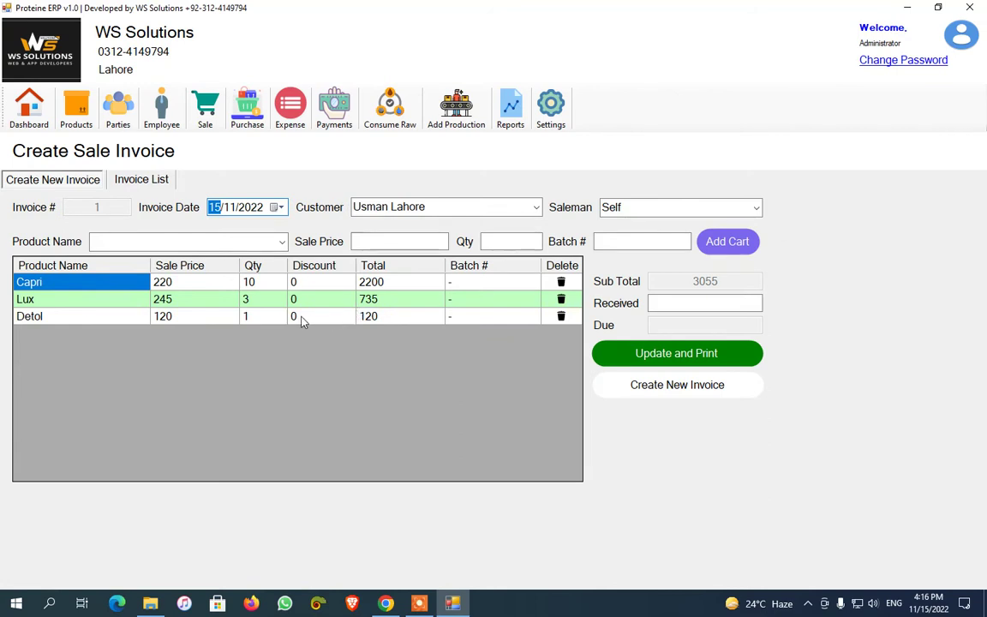
Remove the Detol line, set Received to 0, then update and print the invoice
left_click(561, 316)
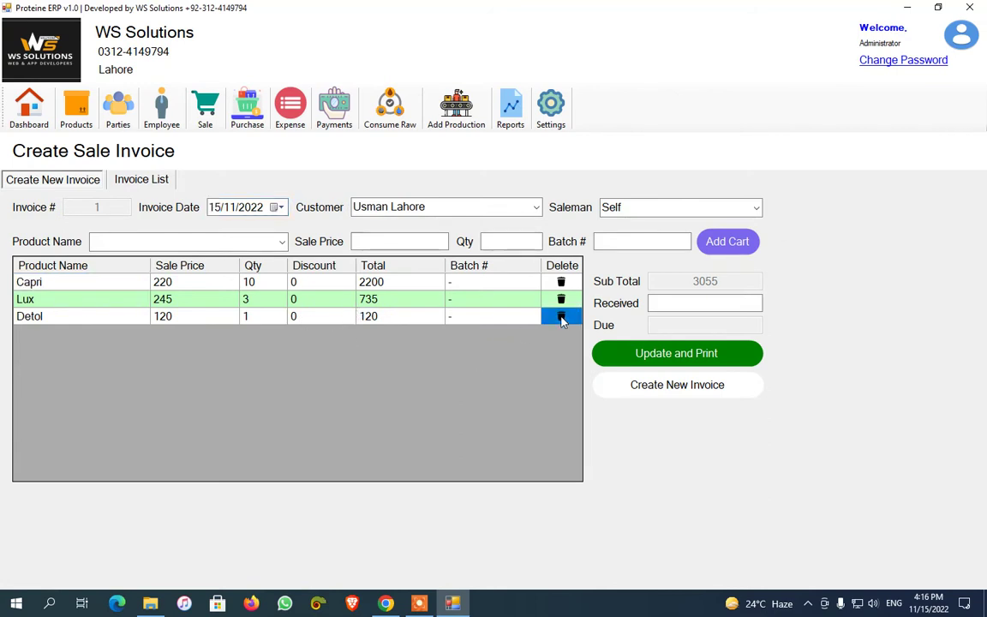
left_click(698, 303)
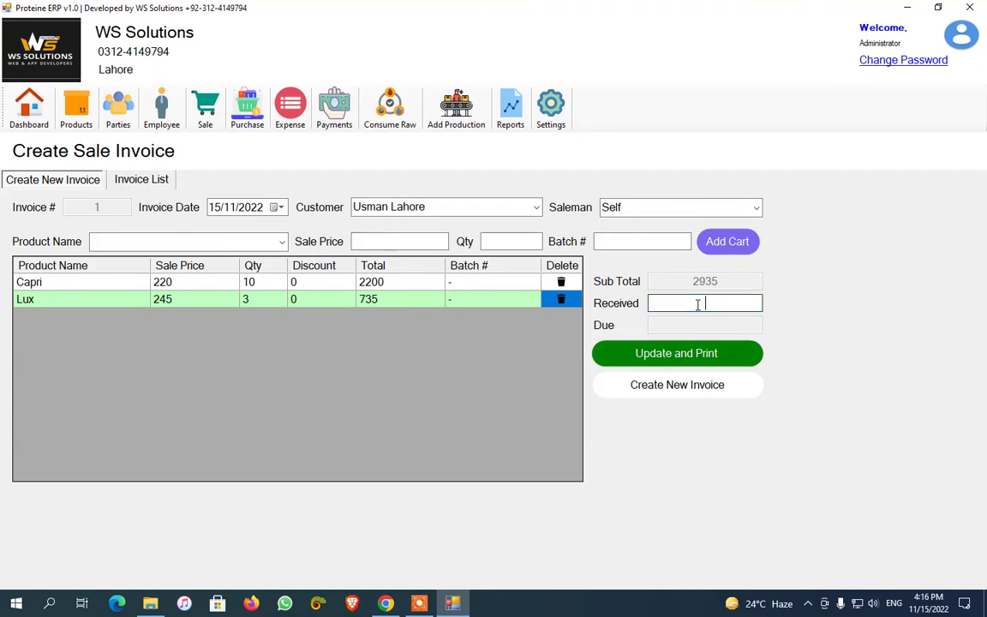
type("0")
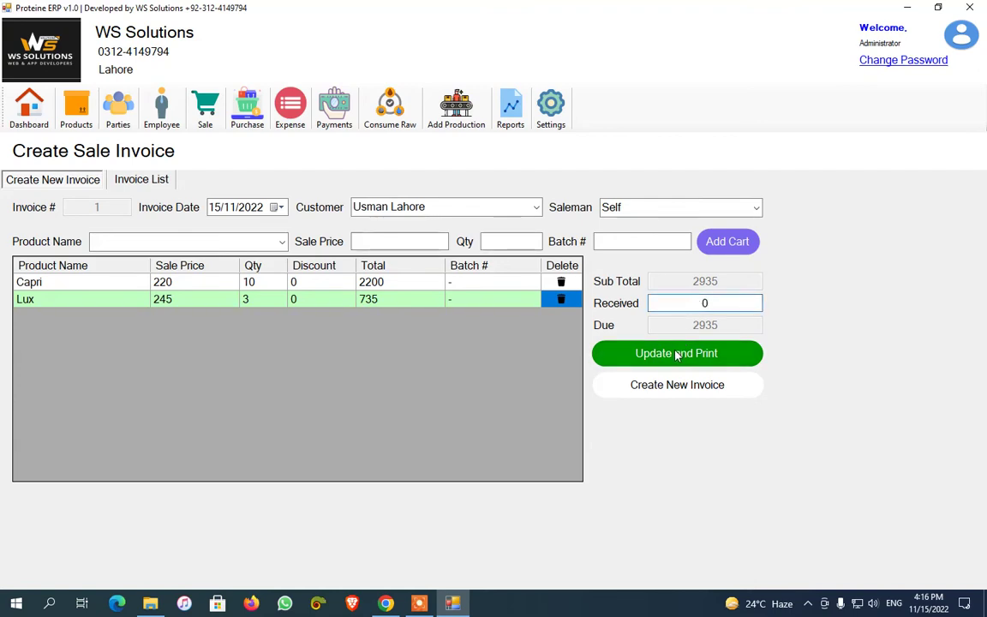
left_click(615, 353)
left_click(524, 350)
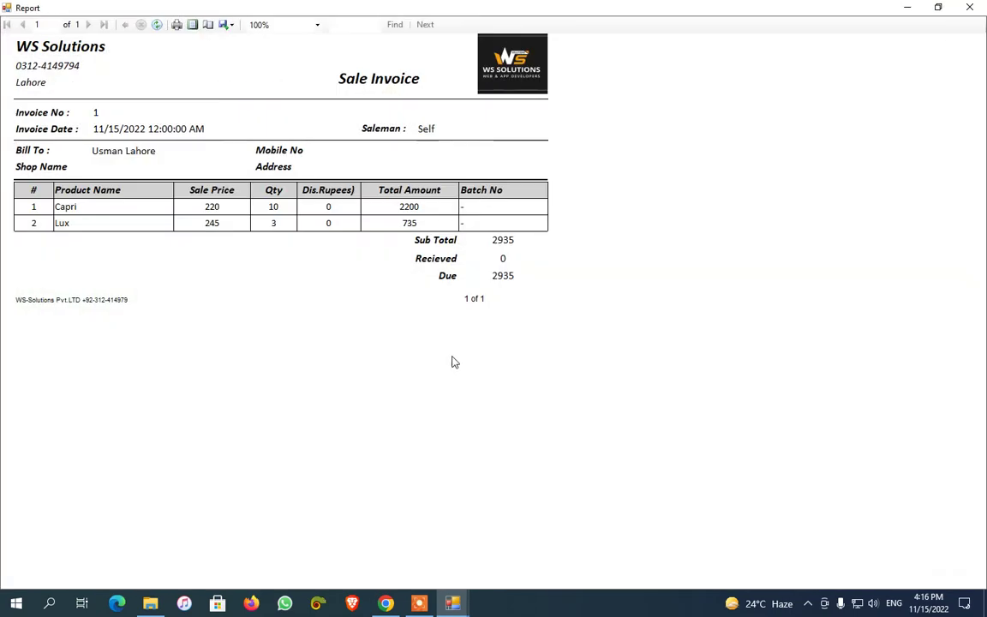
left_click(969, 7)
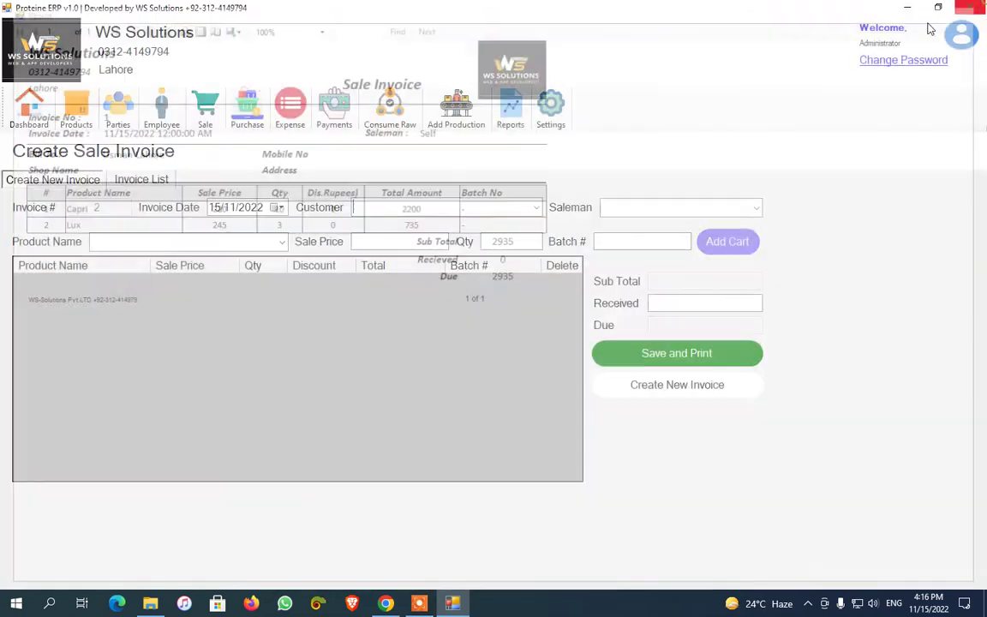
left_click(137, 180)
left_click(53, 179)
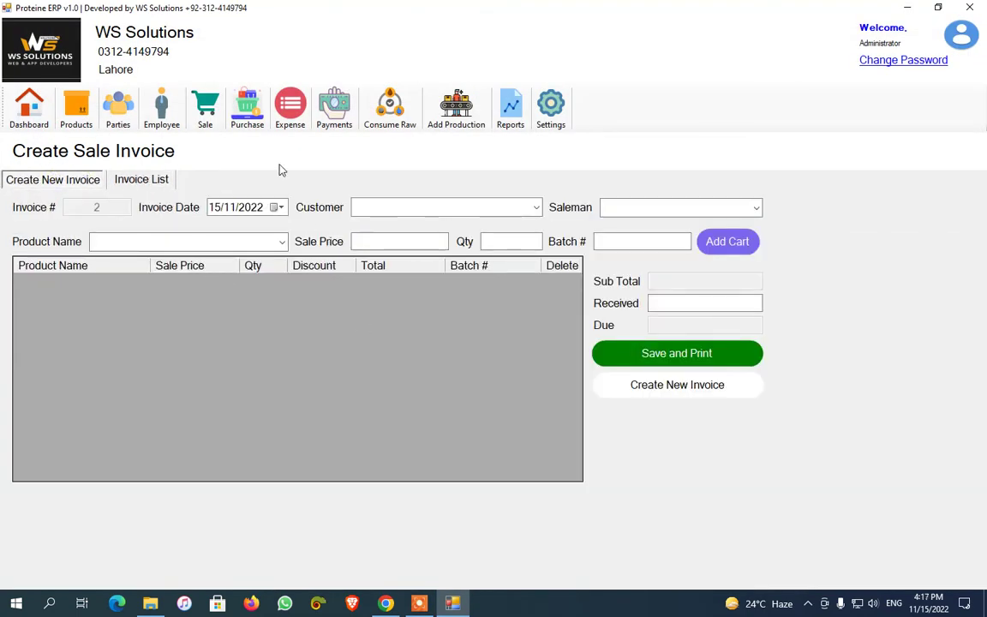
Start a purchase order from Demo Supplier with voucher number 1001
left_click(247, 106)
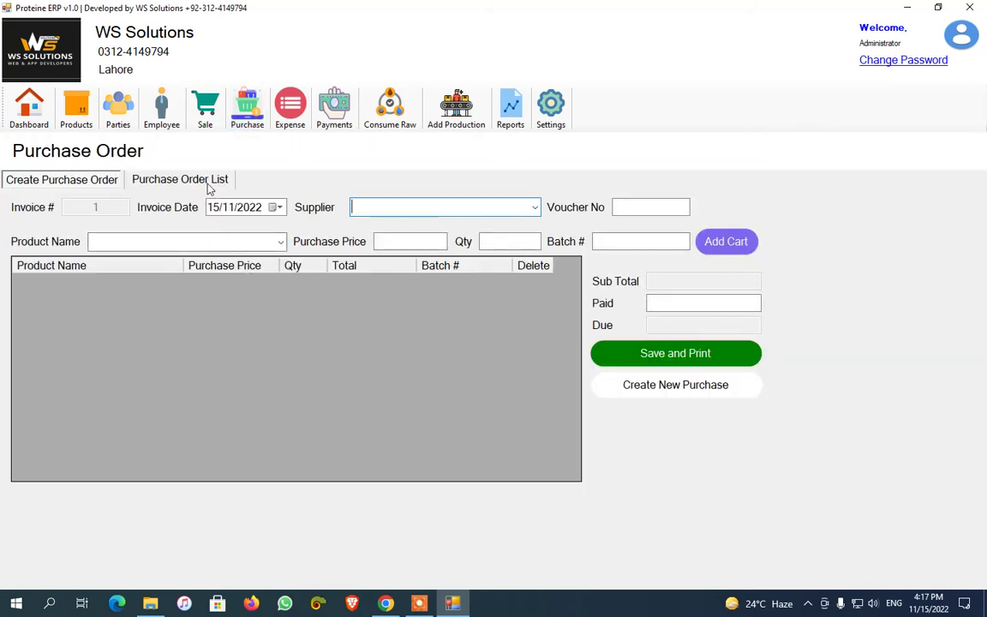
left_click(190, 179)
left_click(46, 180)
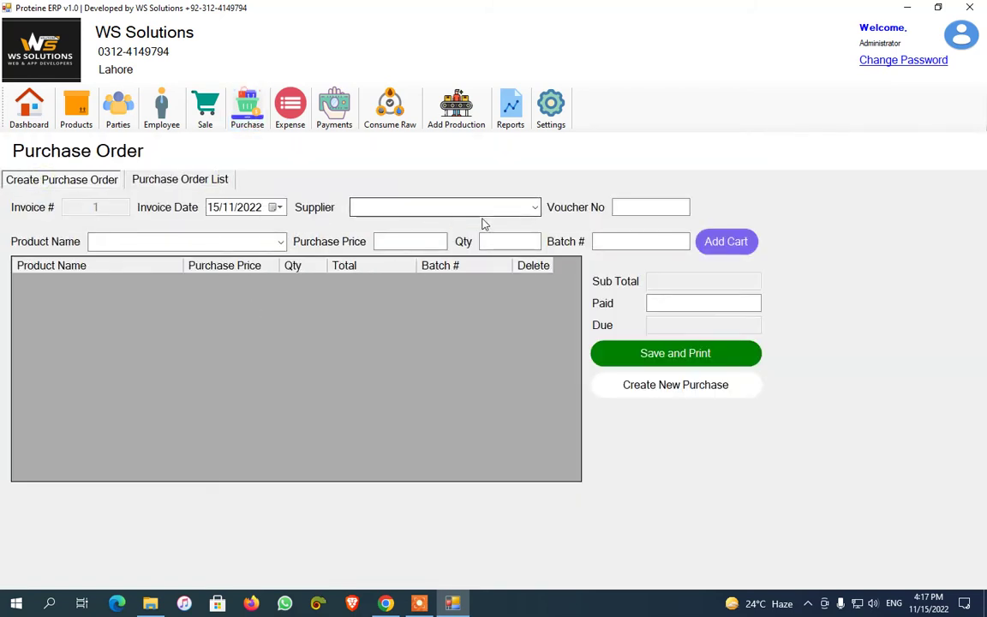
left_click(534, 207)
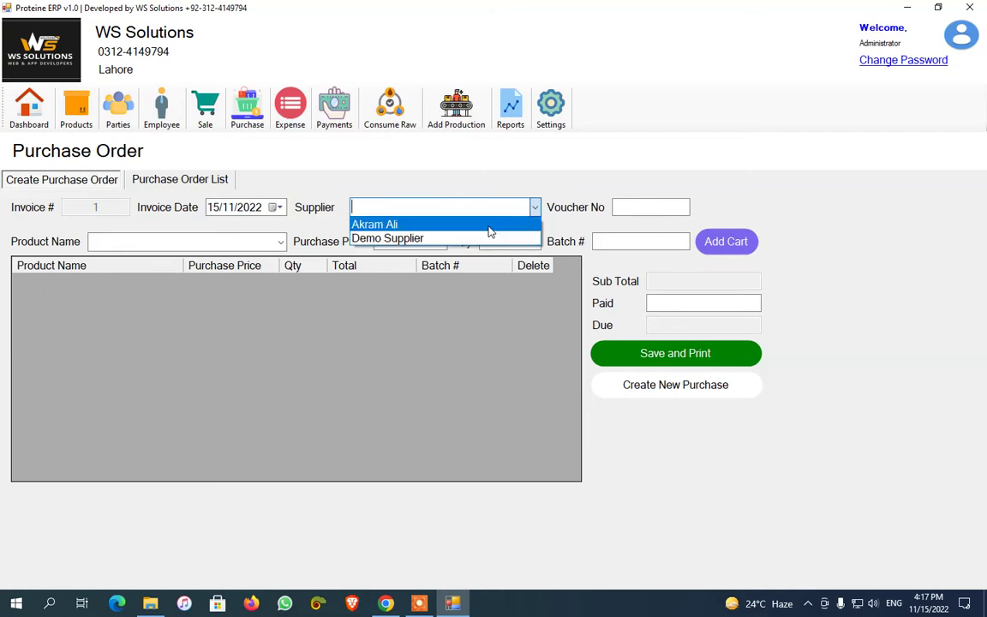
left_click(489, 225)
left_click(536, 208)
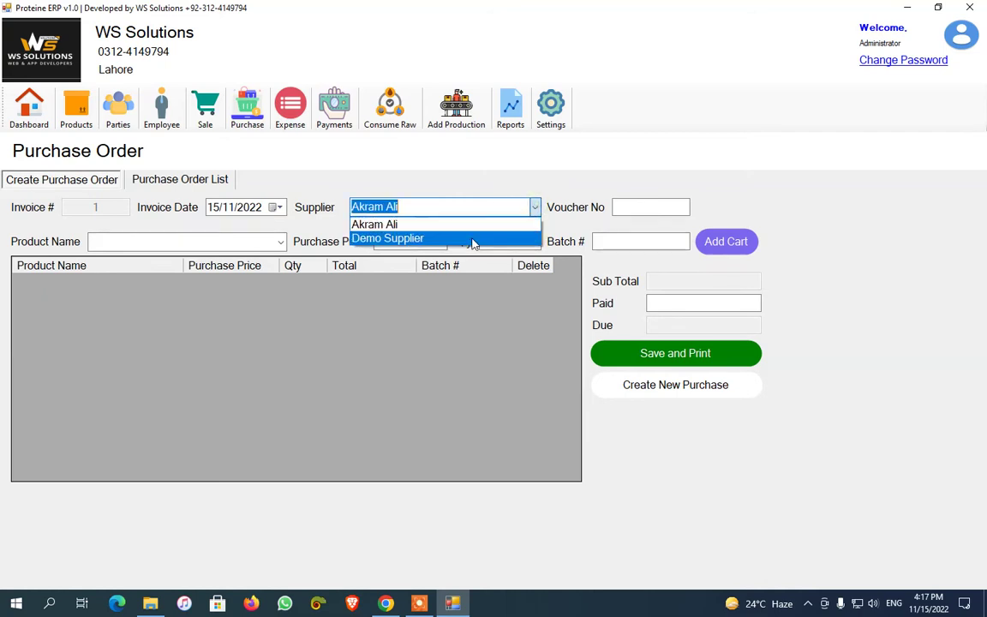
left_click(489, 235)
left_click(624, 208)
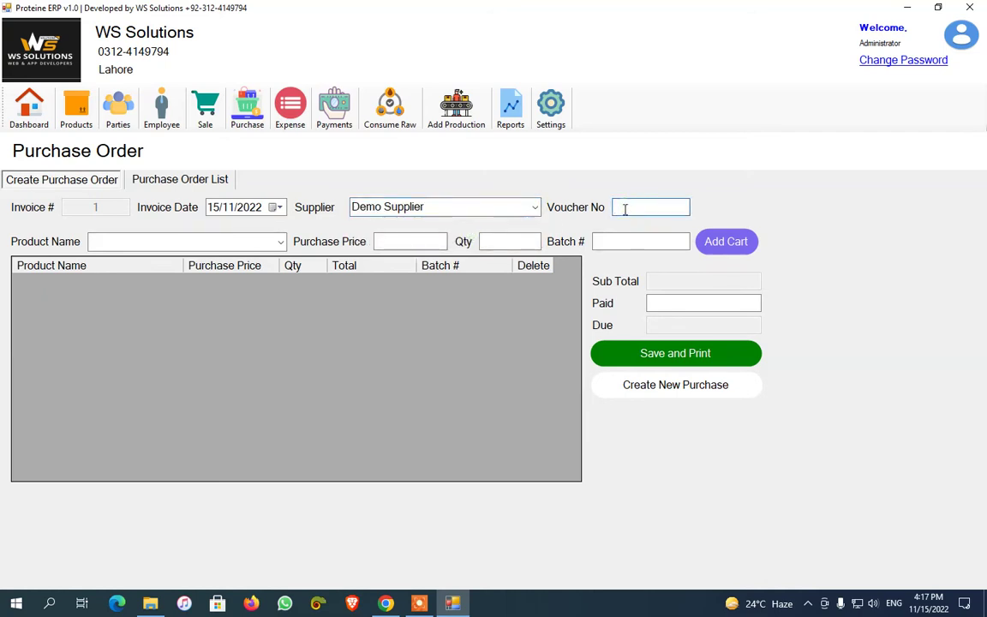
type("1001")
Add 50 Capri, 60 Lux and 90 Detol to the purchase cart
left_click(280, 242)
left_click(244, 258)
left_click(511, 243)
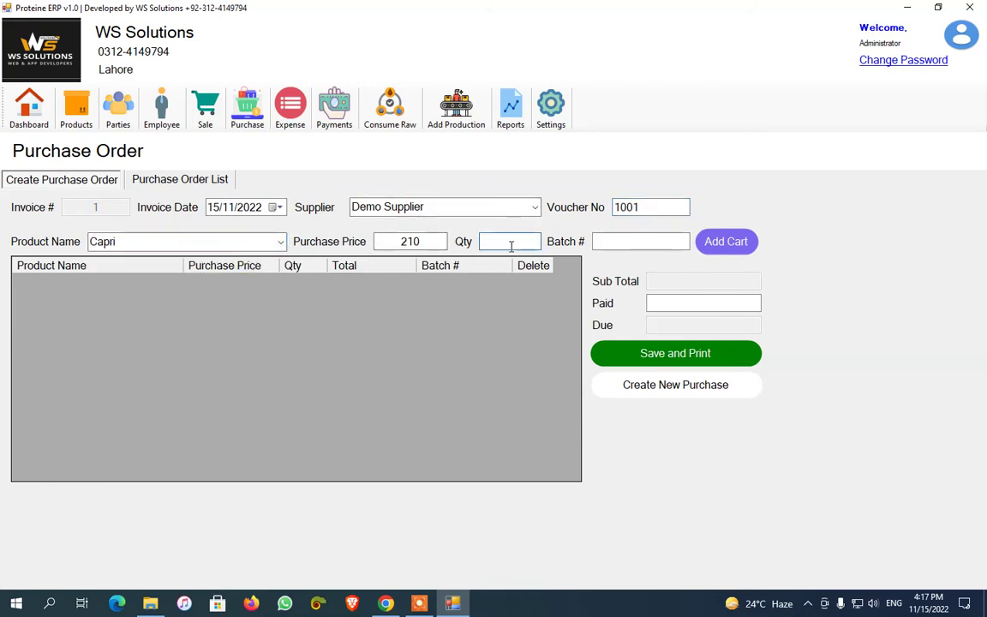
type("50")
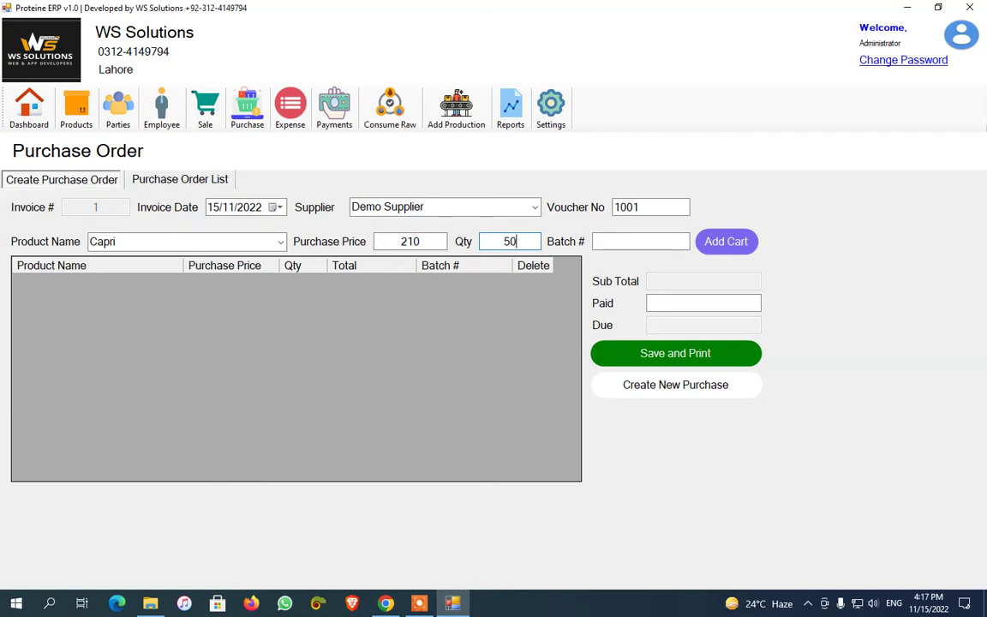
key("Return")
left_click(280, 243)
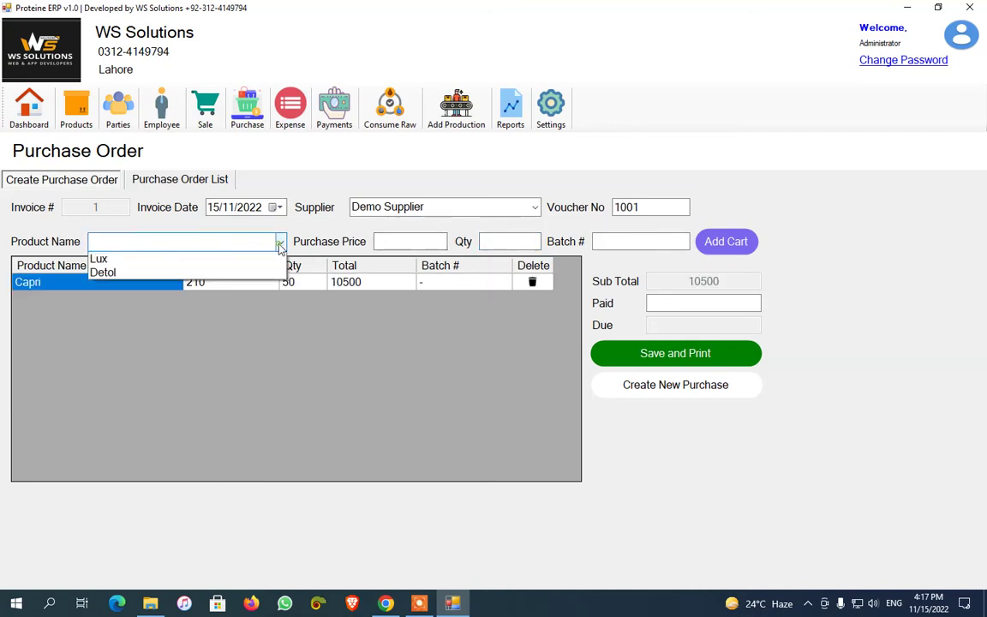
left_click(263, 272)
left_click(508, 242)
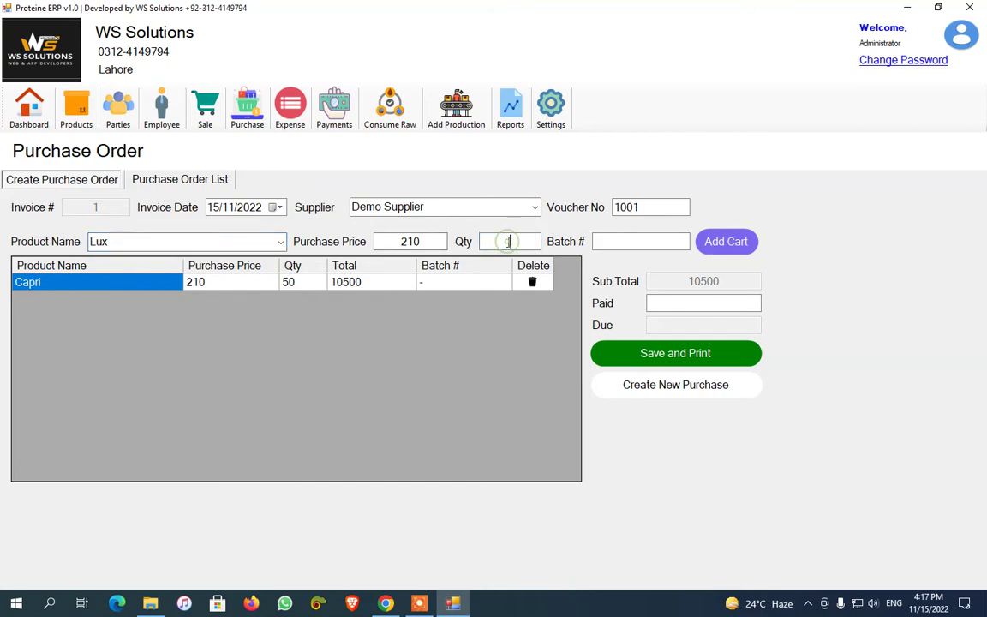
type("60")
key("Return")
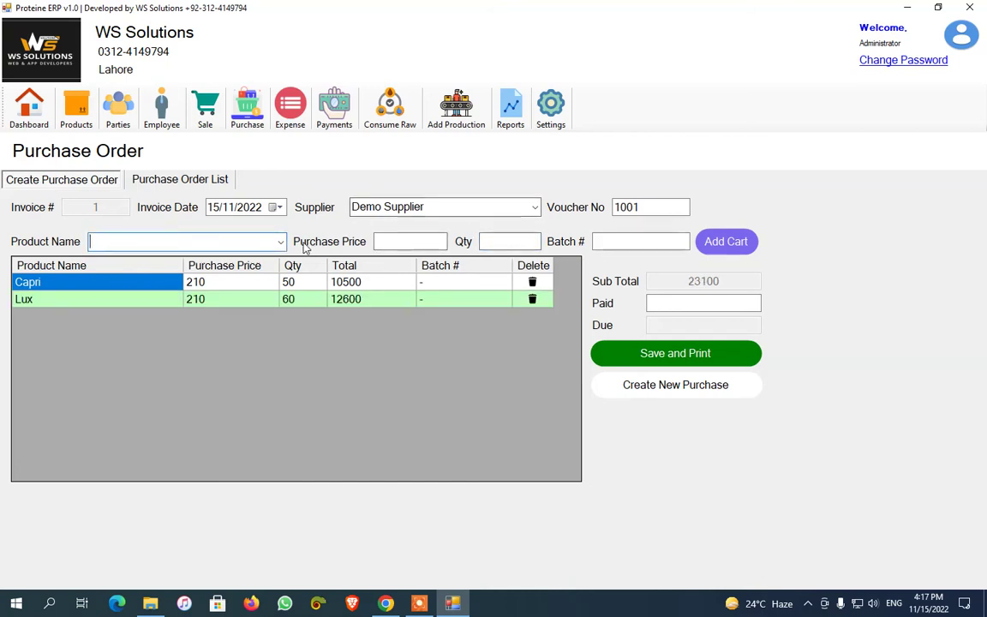
left_click(280, 242)
left_click(261, 285)
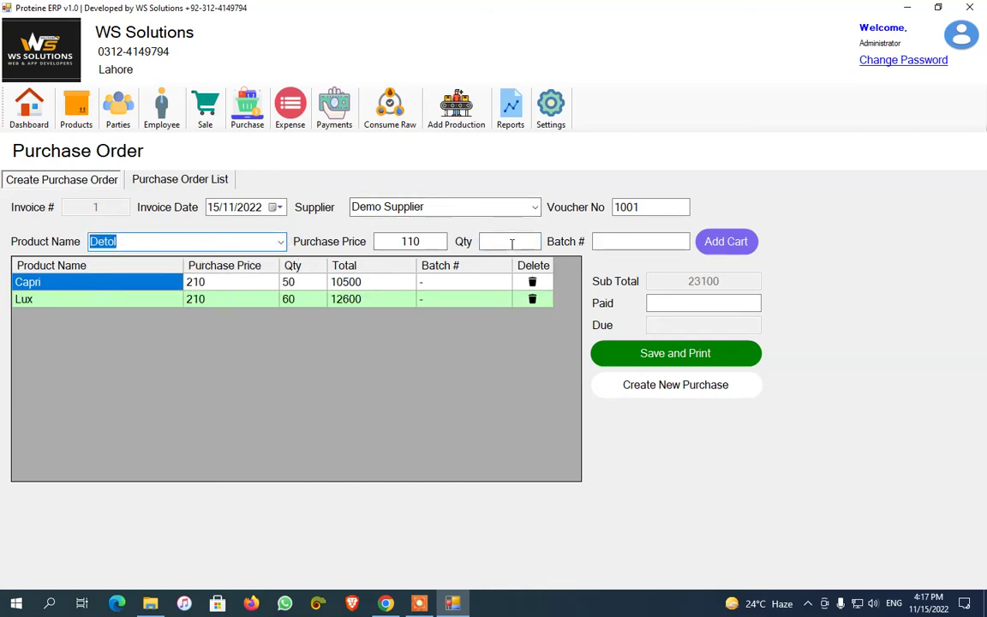
left_click(512, 243)
type("90")
key("Return")
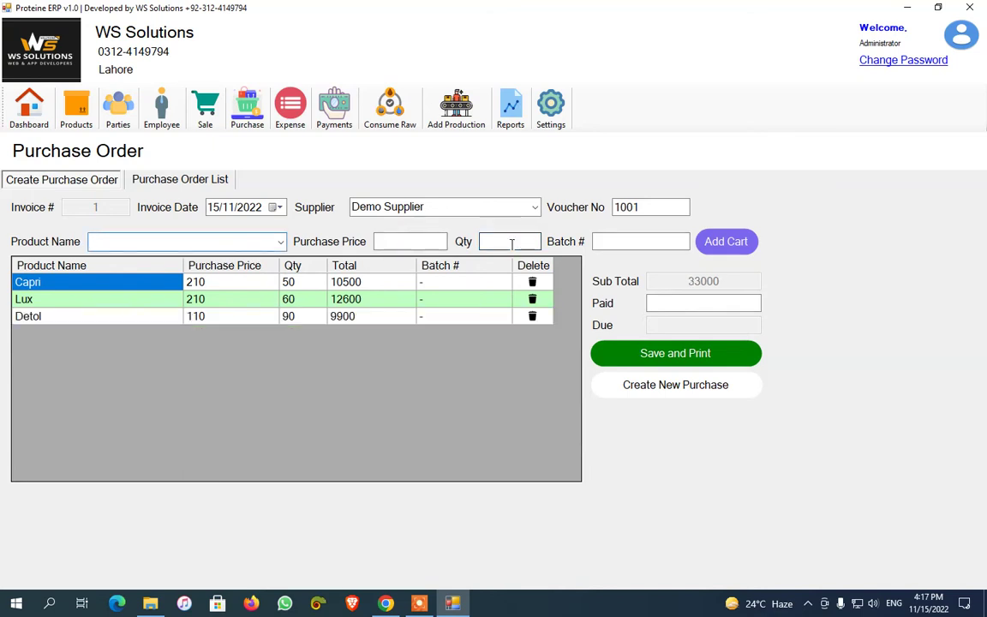
Enter 33000 as paid, then save and print the purchase order
left_click(673, 302)
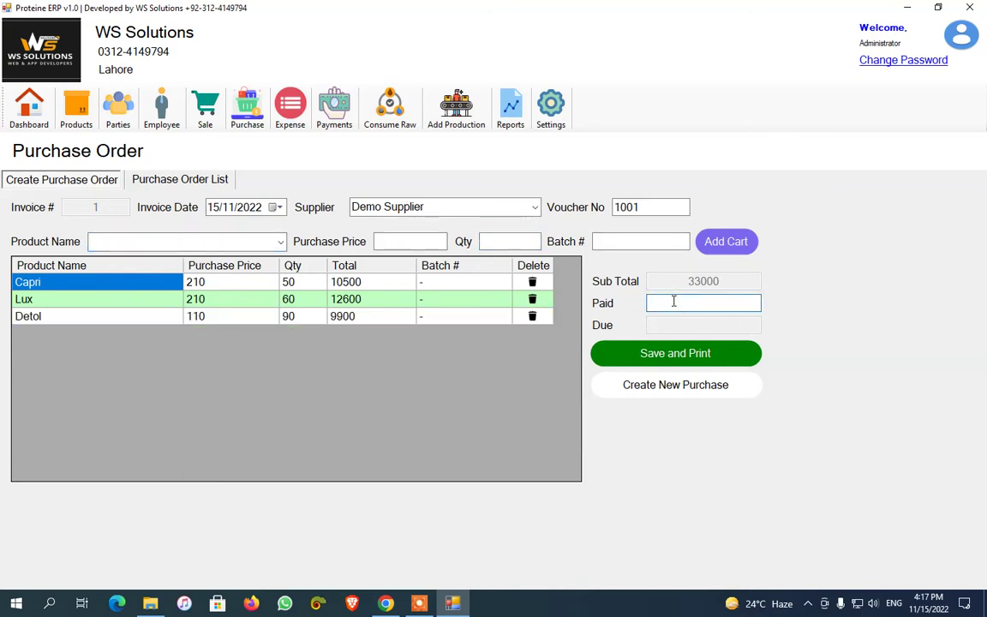
type("33000")
left_click(675, 353)
left_click(533, 347)
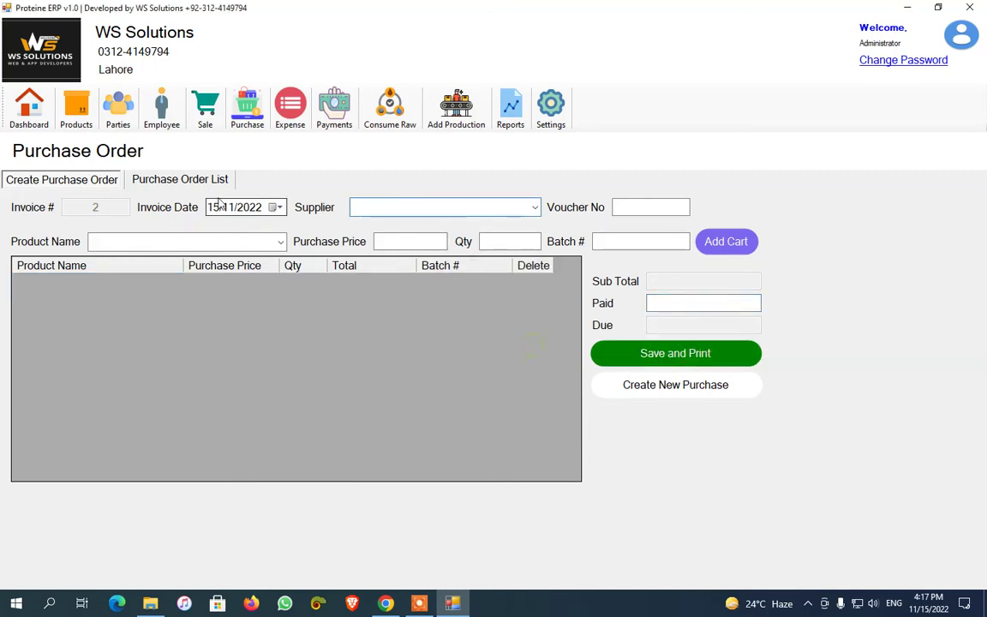
Reprint purchase 1 from today's purchase list, load it for editing, then go to the Dashboard
left_click(197, 176)
left_click(500, 221)
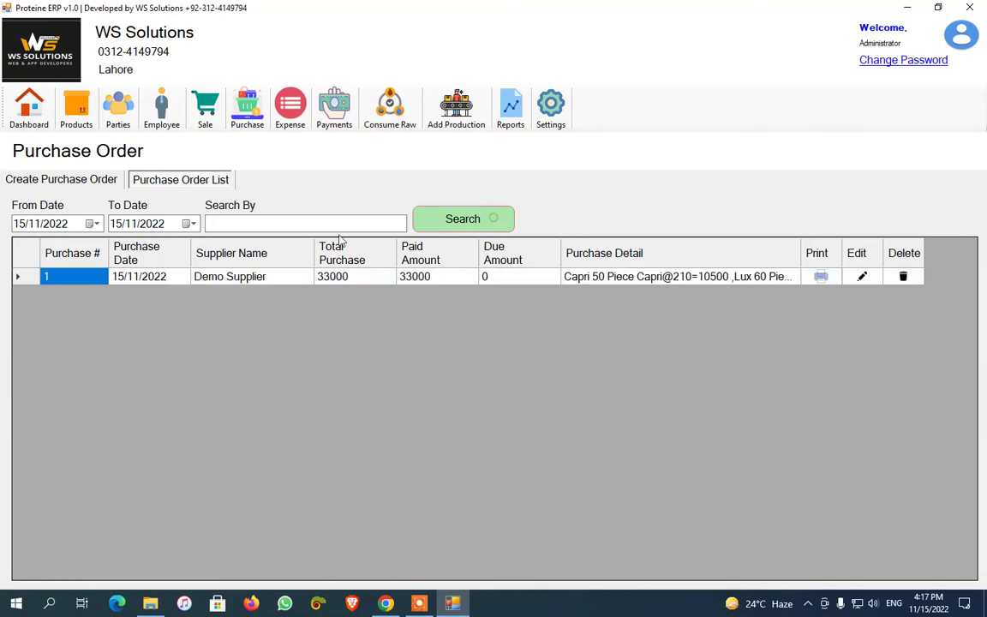
left_click(821, 276)
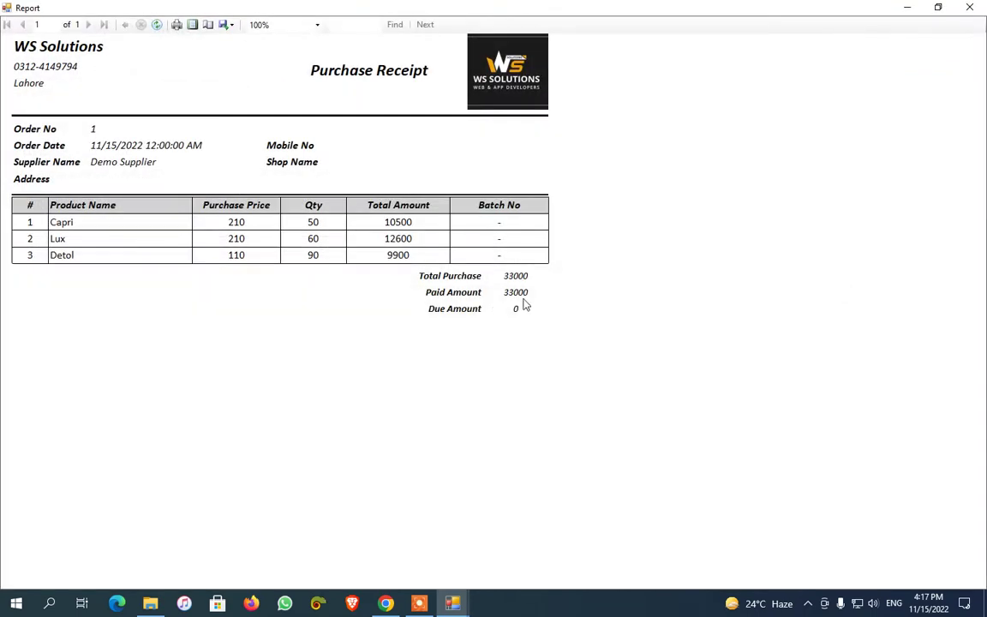
key("alt+F4")
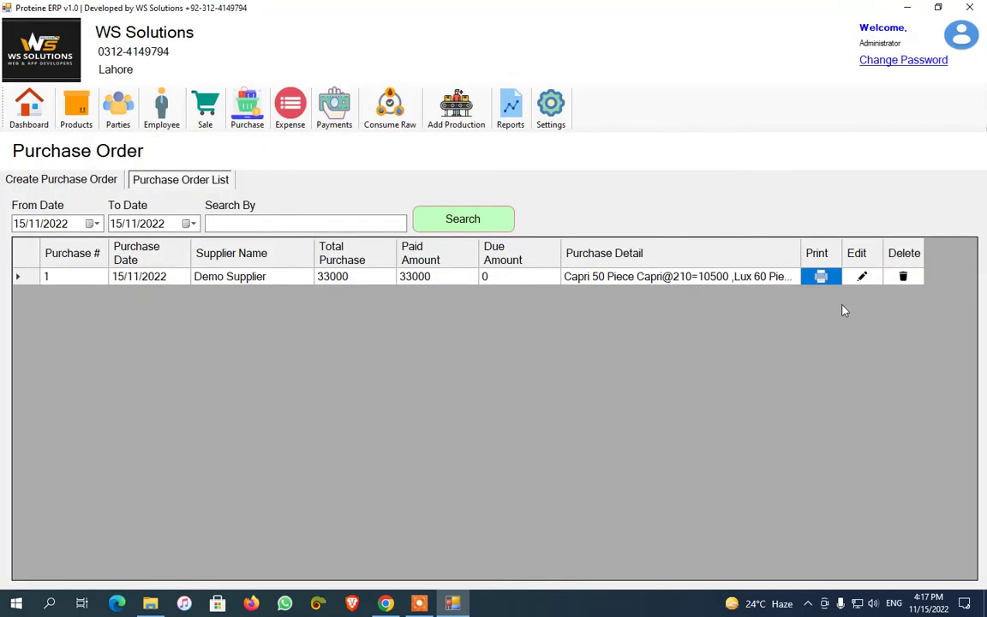
left_click(863, 276)
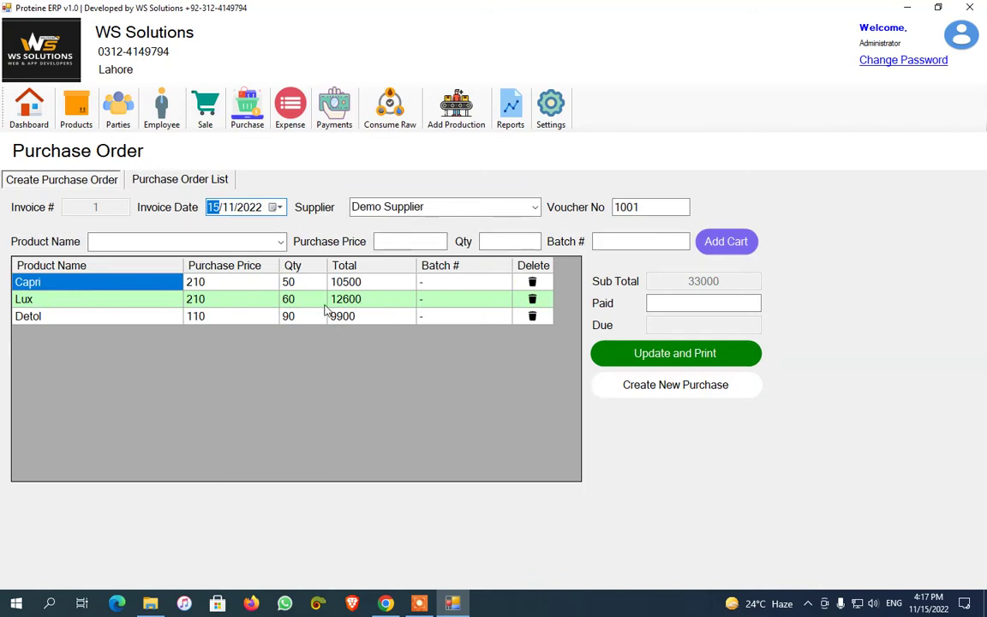
left_click(248, 112)
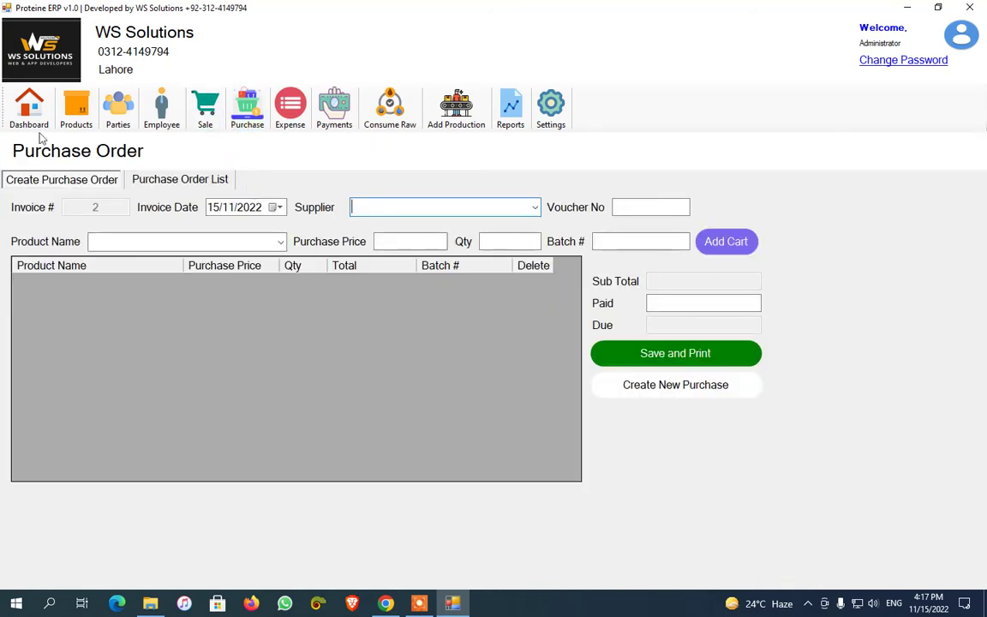
left_click(33, 111)
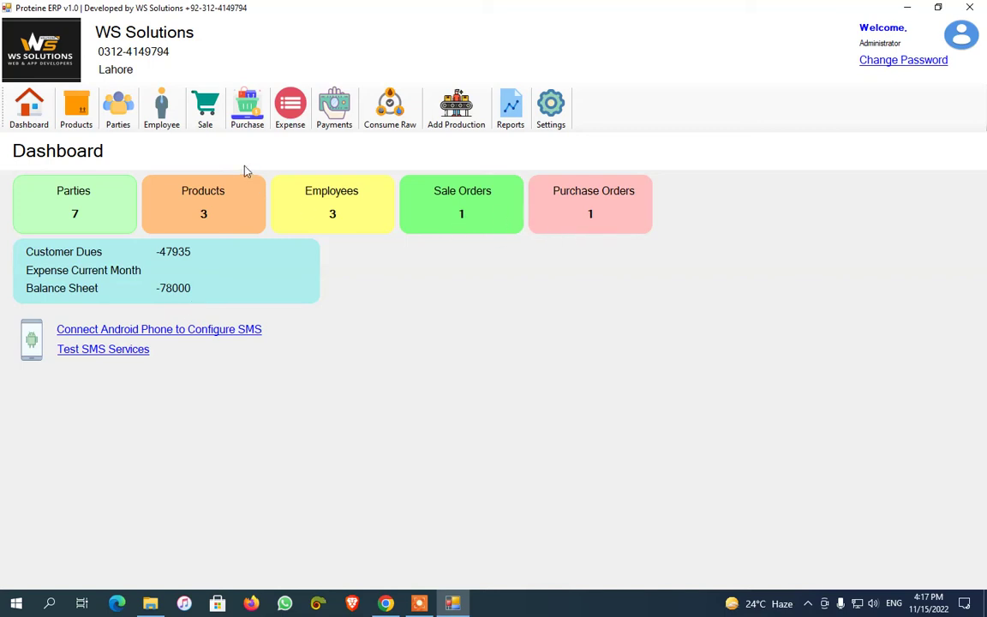
In Employee management, view the Add Employee, designation and area forms without changes
left_click(180, 125)
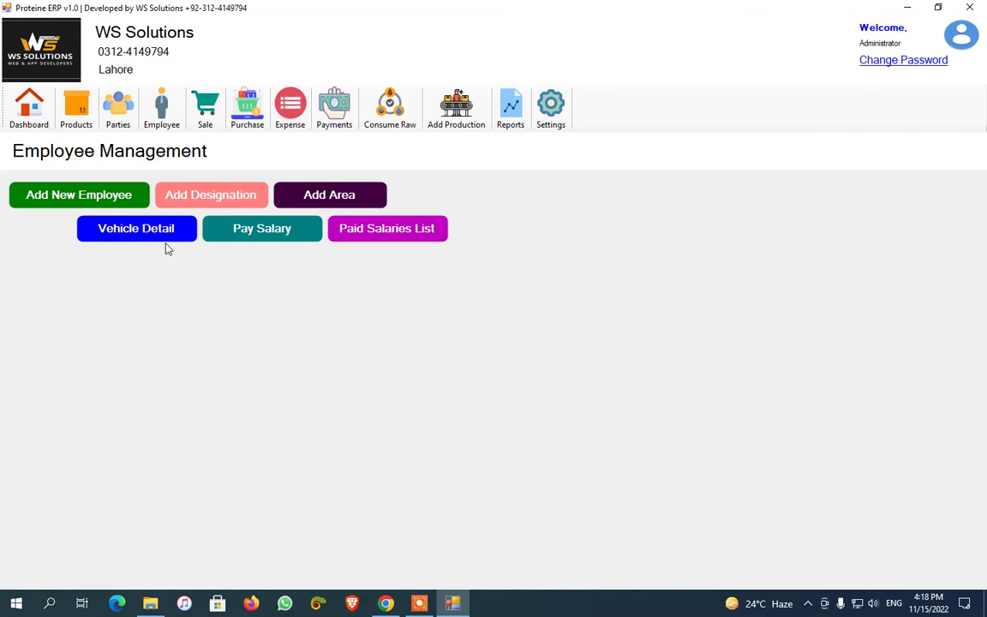
left_click(82, 194)
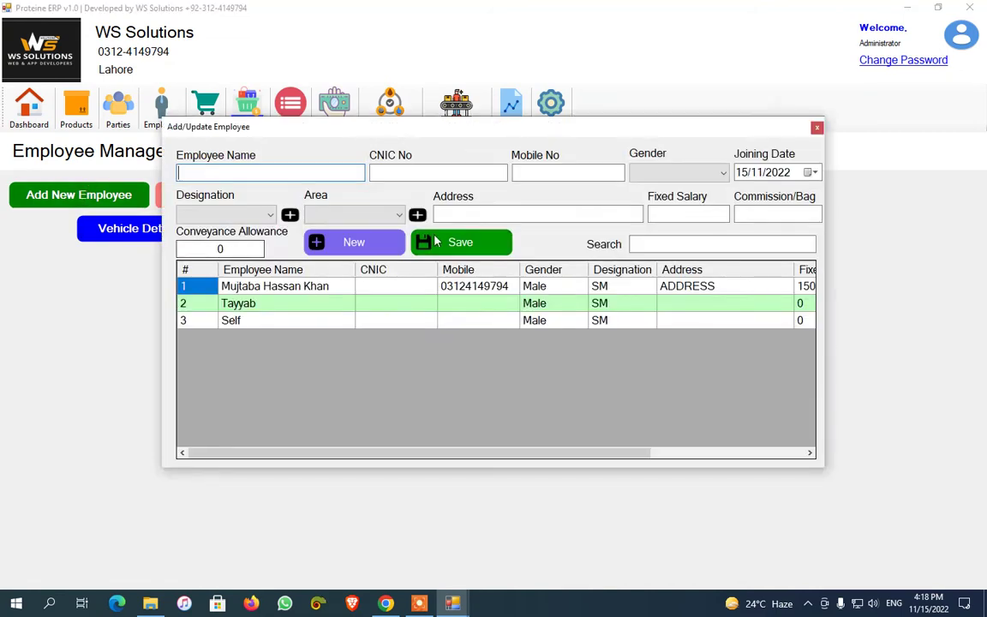
left_click(816, 127)
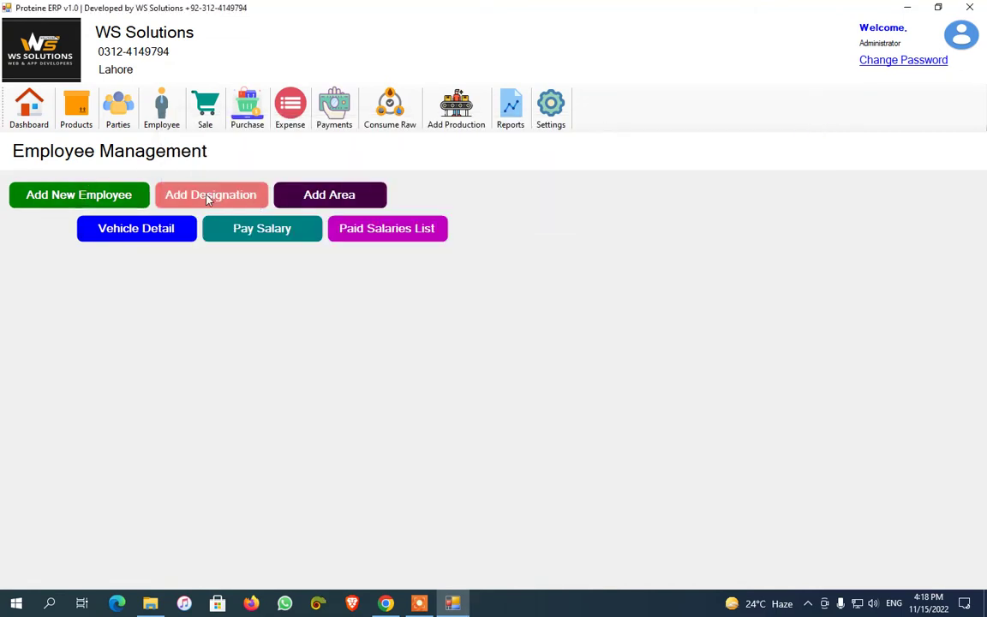
left_click(209, 199)
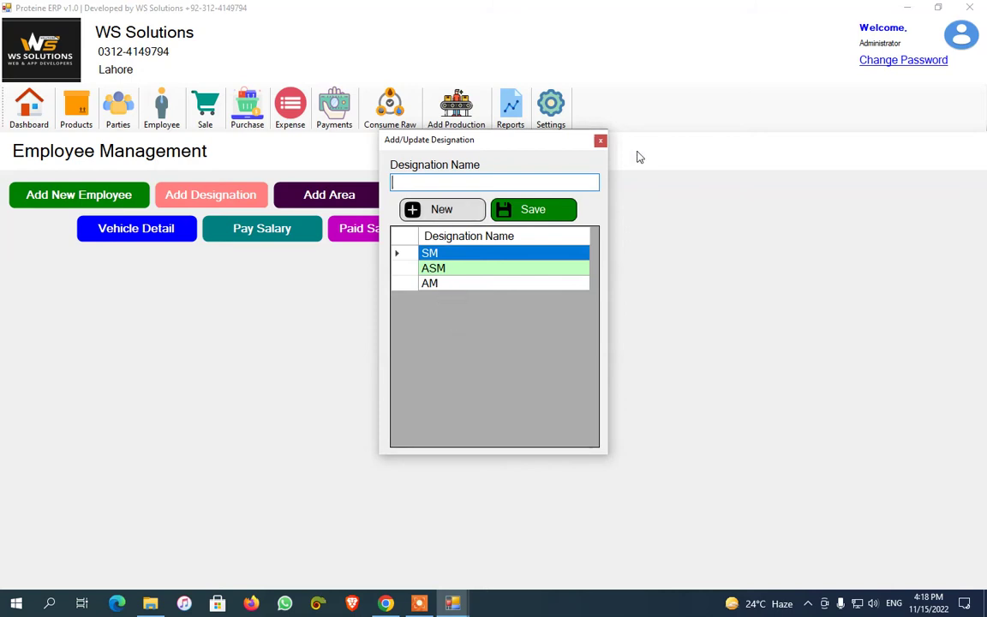
left_click(601, 141)
left_click(359, 200)
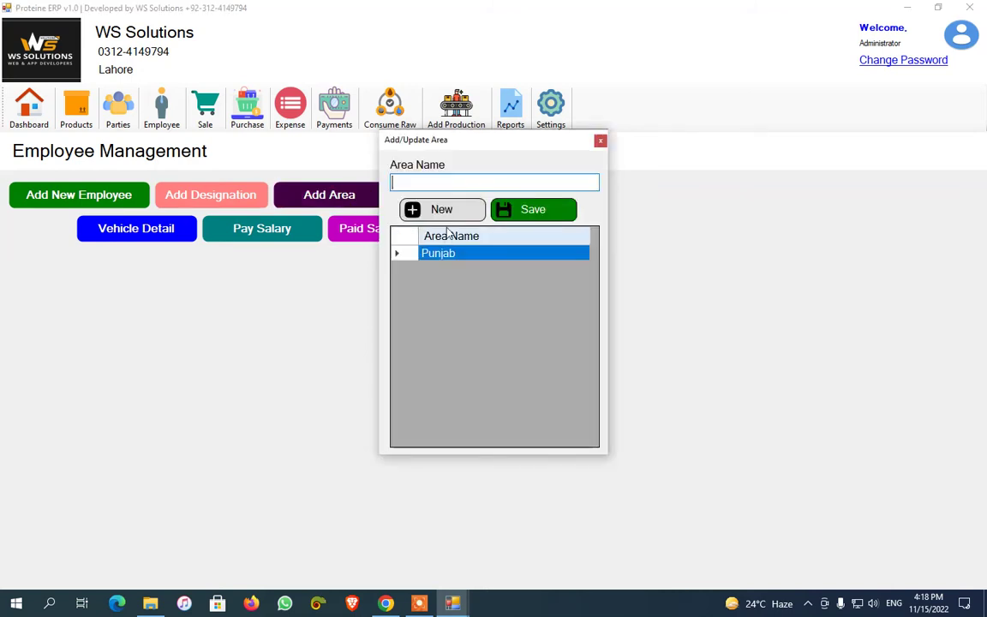
left_click(601, 142)
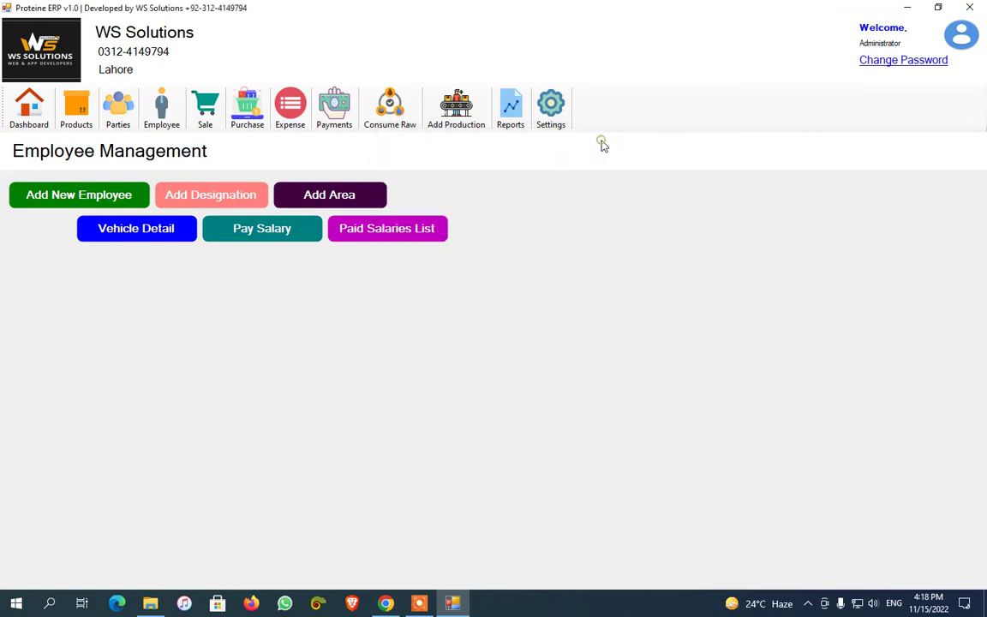
Fill the vehicle form with the first employee and Car/Jeep, then close it unsaved
left_click(156, 221)
left_click(381, 174)
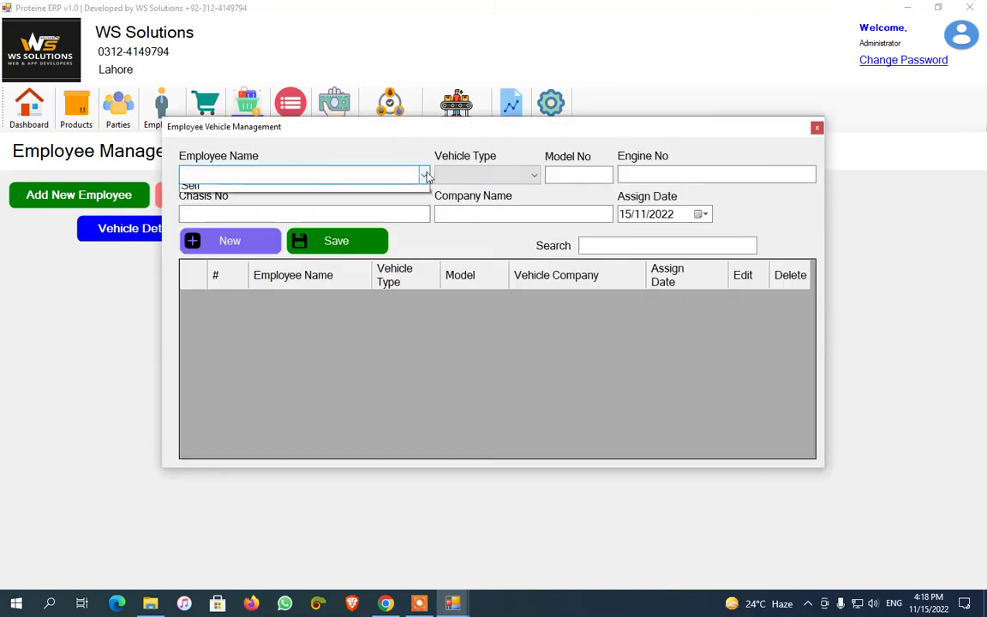
left_click(377, 193)
left_click(531, 174)
left_click(522, 191)
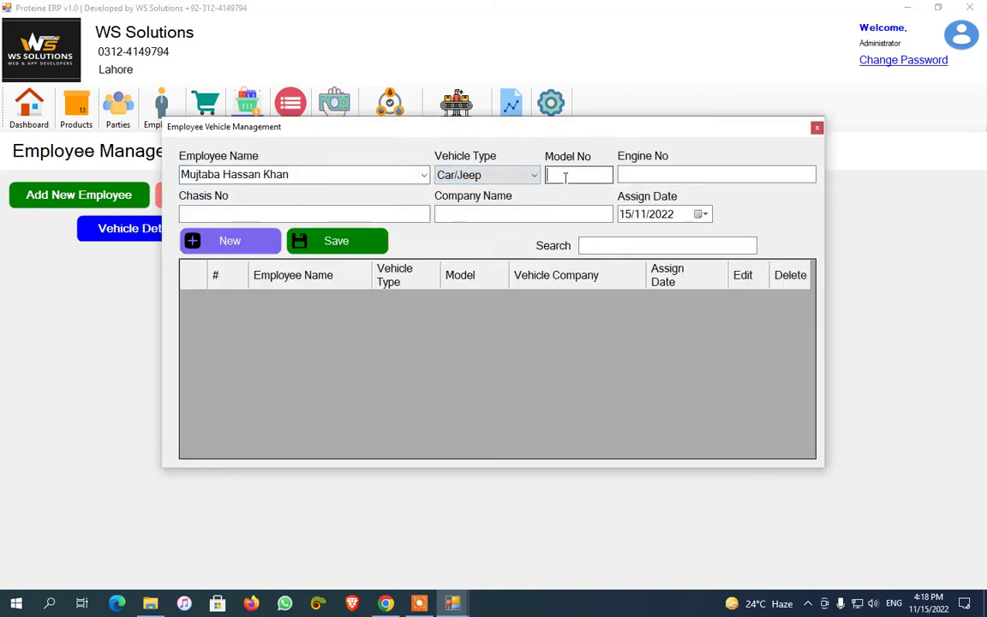
left_click(650, 176)
left_click(816, 127)
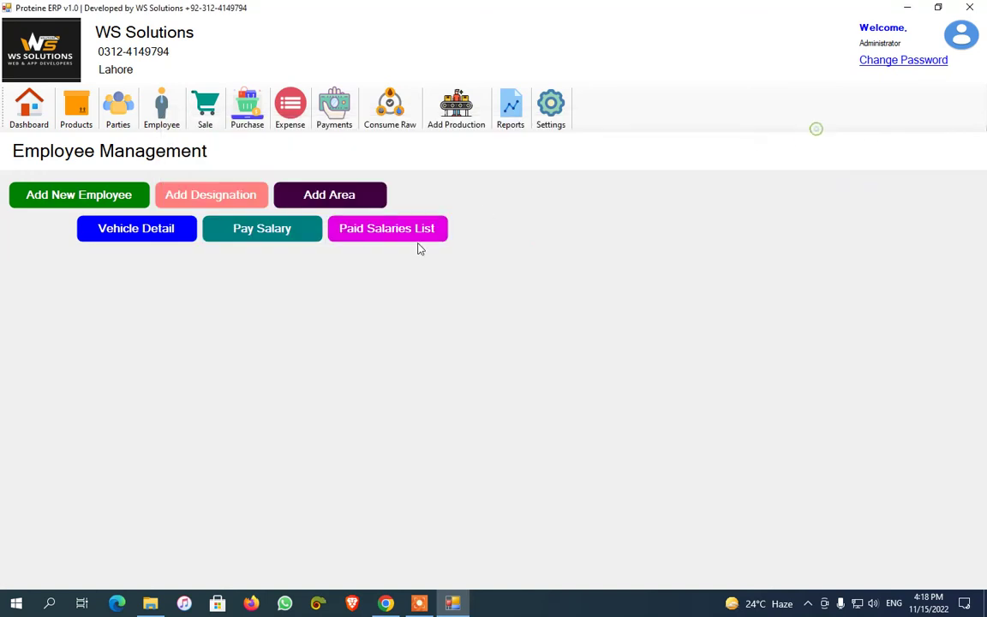
left_click(274, 229)
left_click(476, 208)
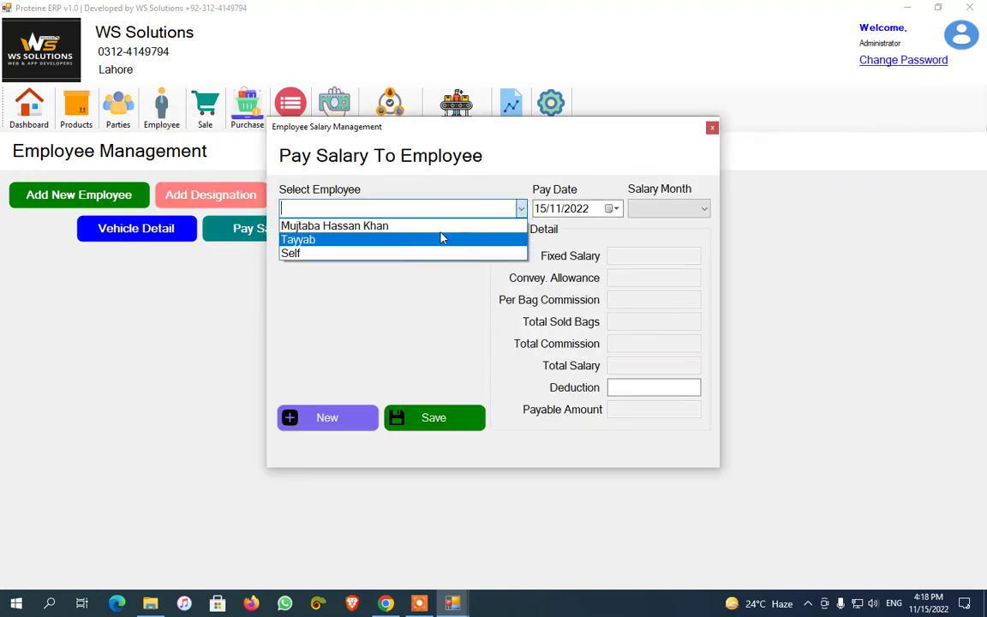
left_click(429, 223)
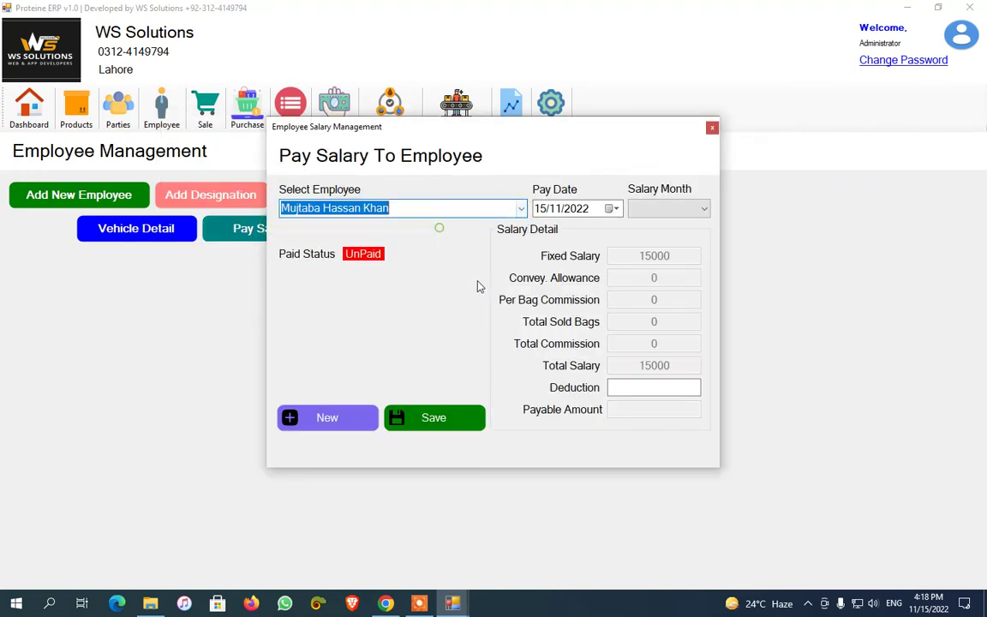
left_click(673, 208)
left_click(668, 238)
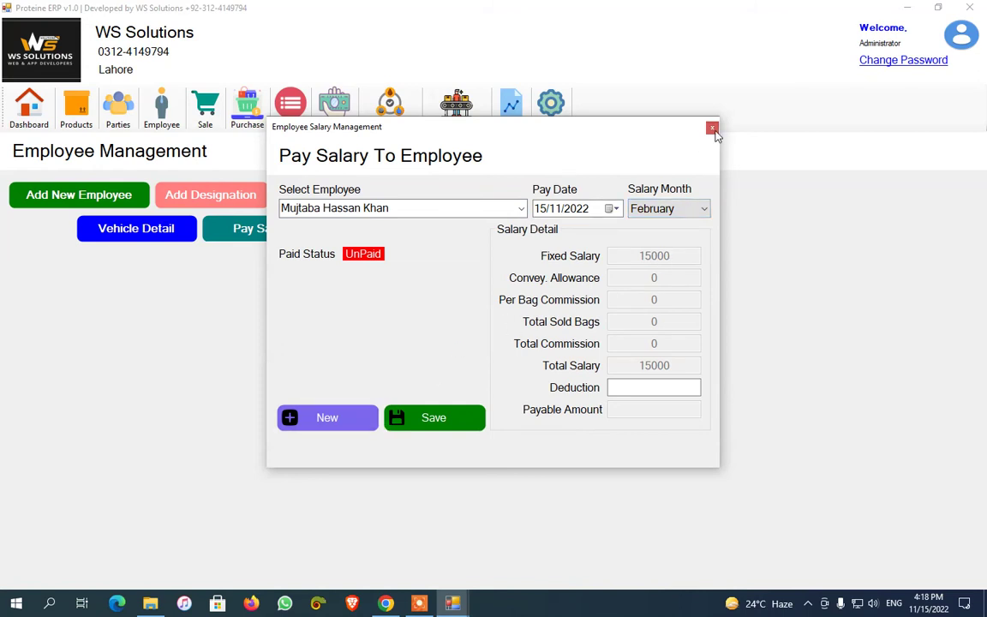
left_click(711, 129)
left_click(405, 229)
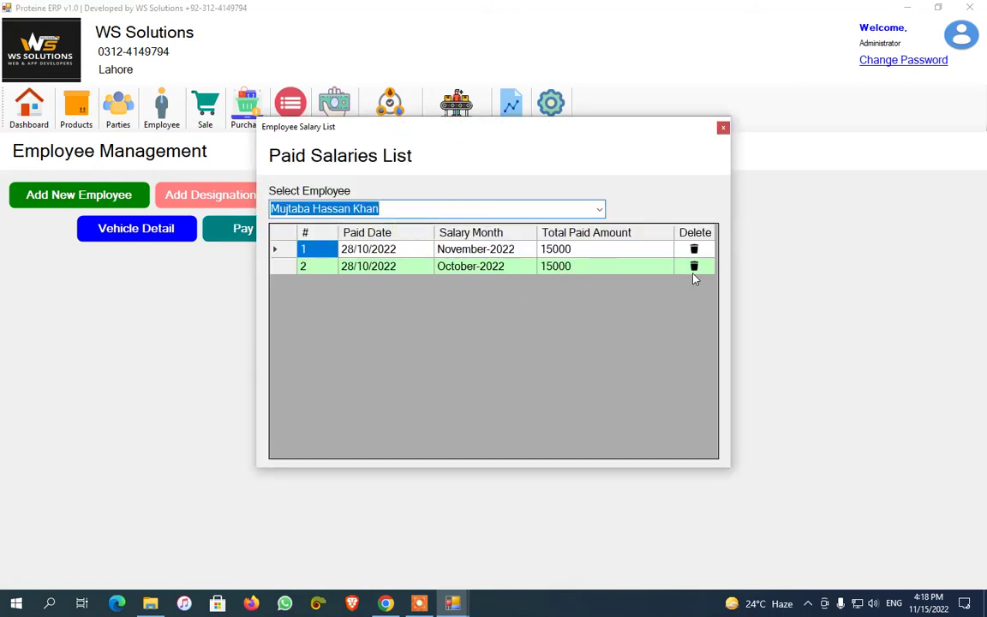
left_click(723, 128)
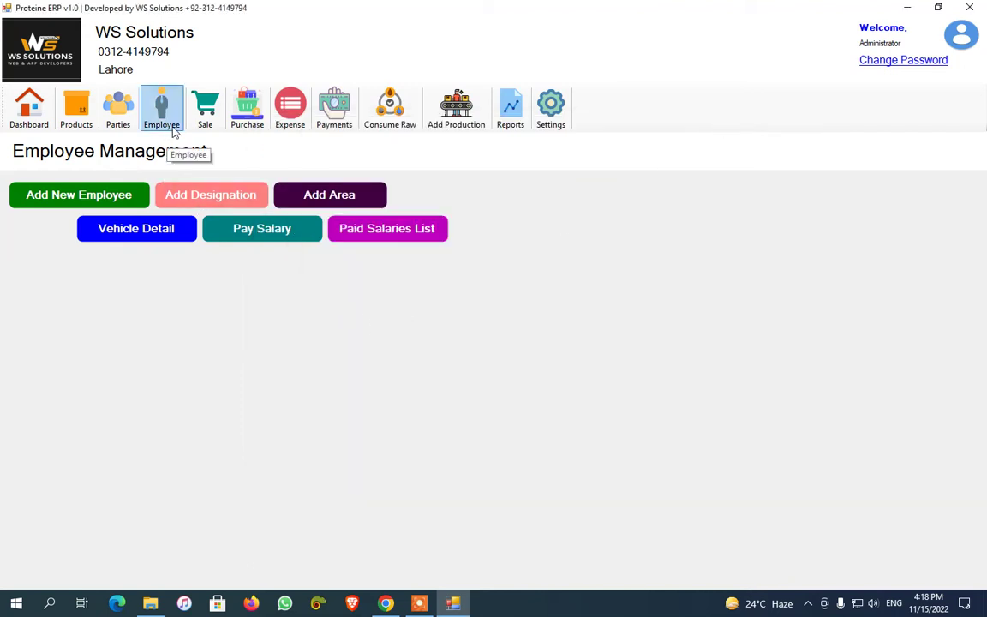
left_click(284, 120)
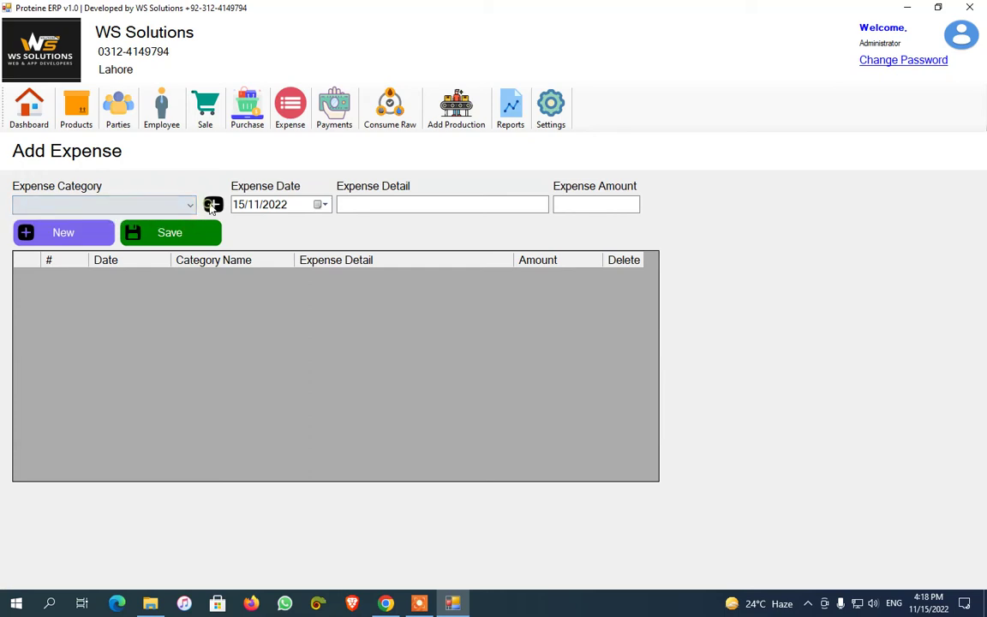
Add 'Rent' as a new expense category, then close the categories window
left_click(212, 205)
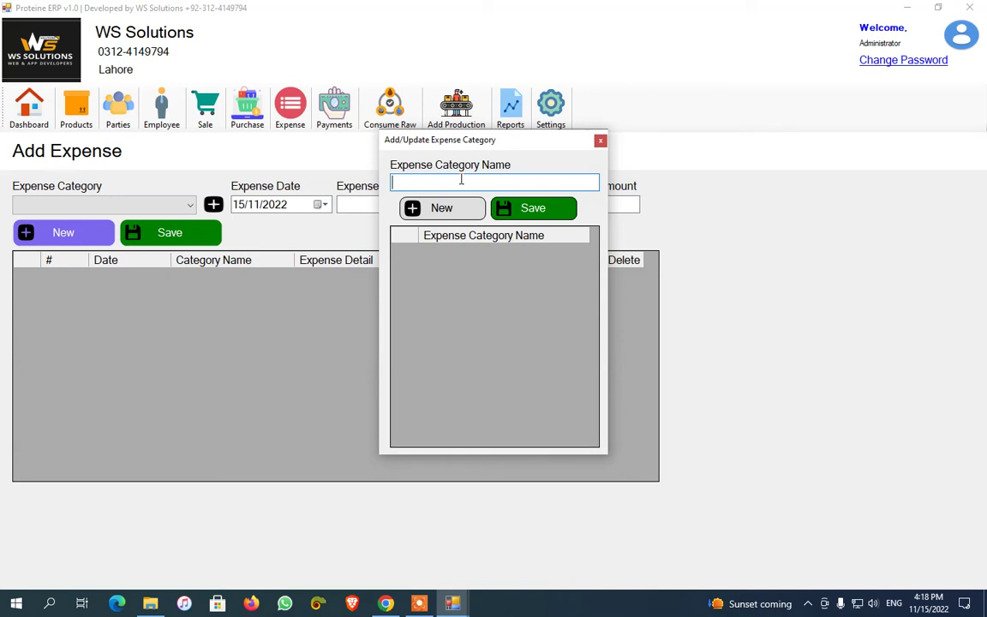
type("Rent")
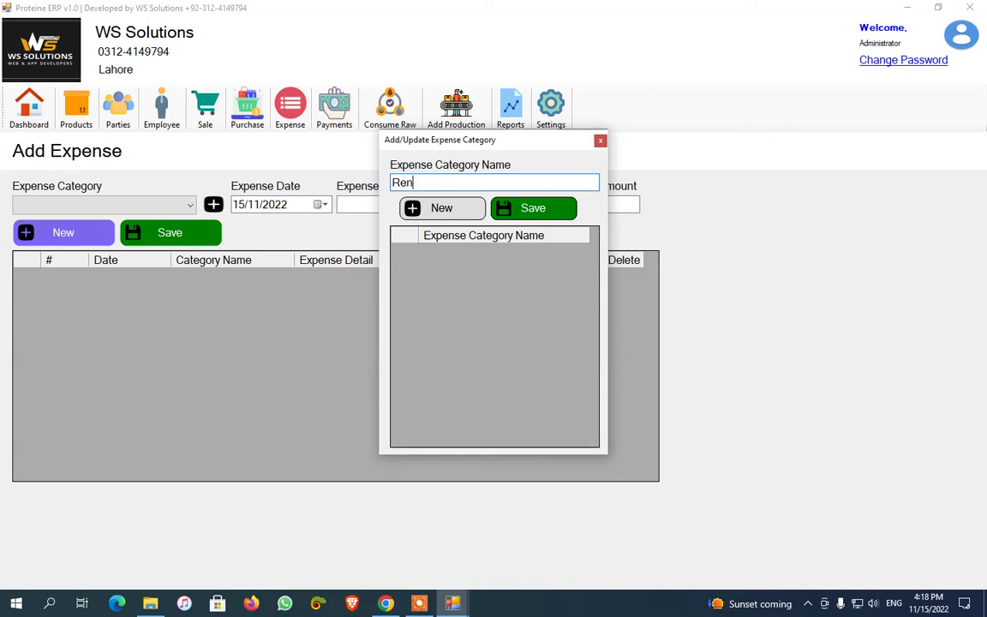
left_click(561, 209)
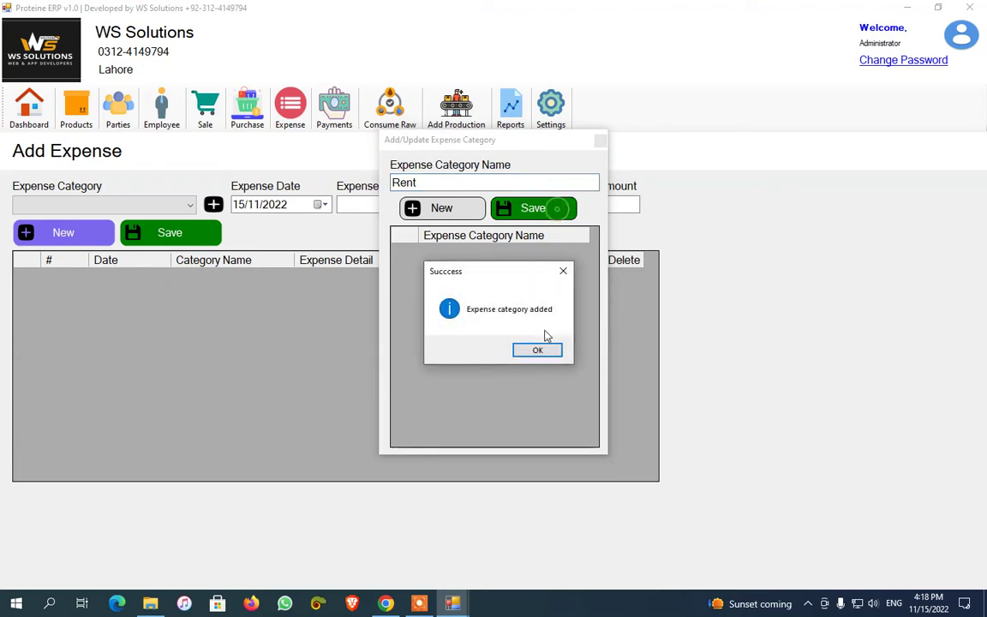
left_click(540, 347)
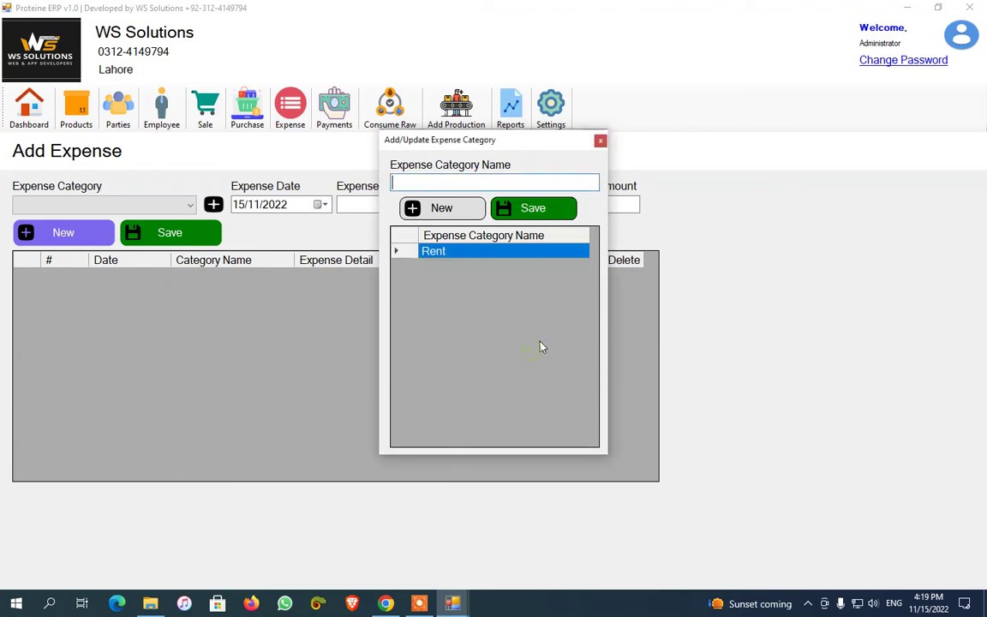
left_click(430, 595)
left_click(540, 581)
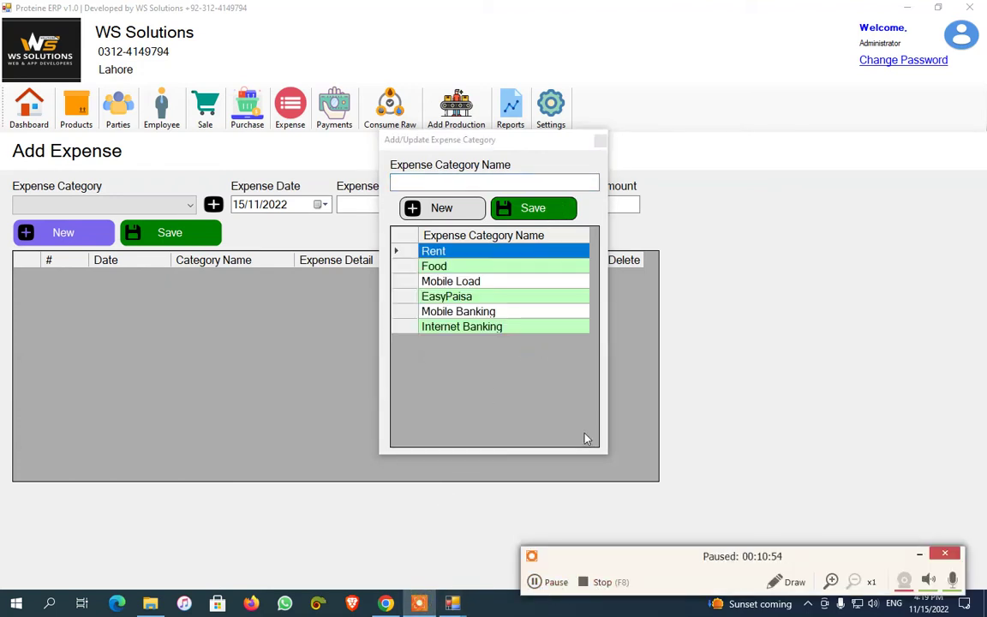
left_click(540, 582)
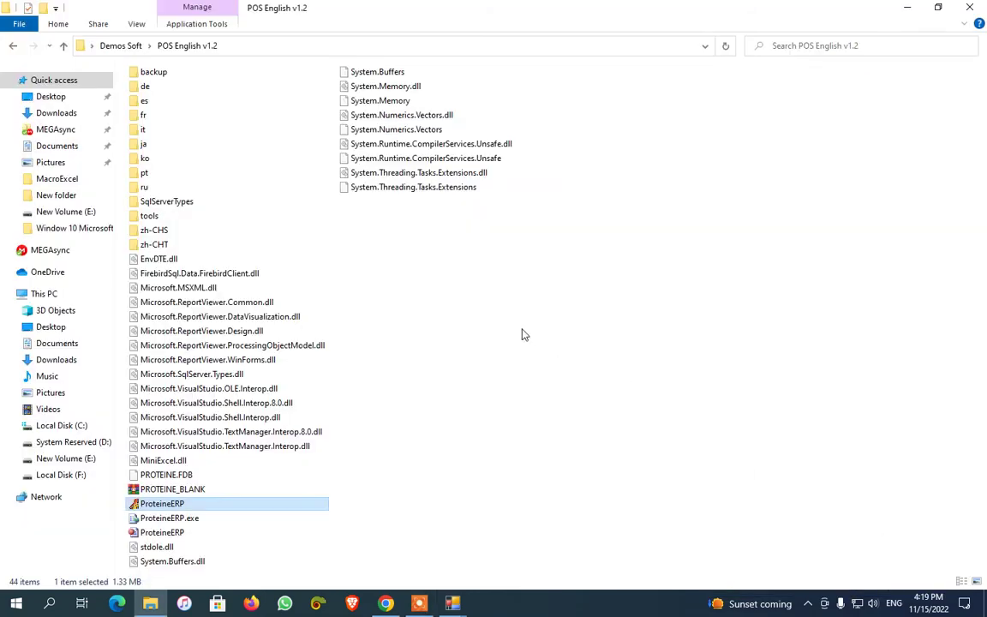
mouse_move(452, 603)
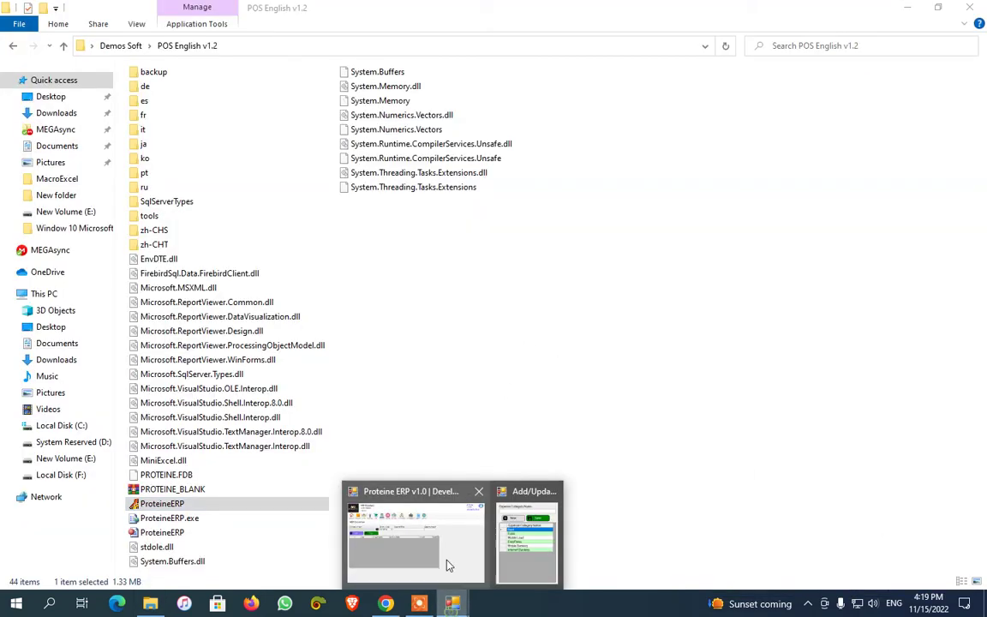
left_click(445, 557)
left_click(600, 140)
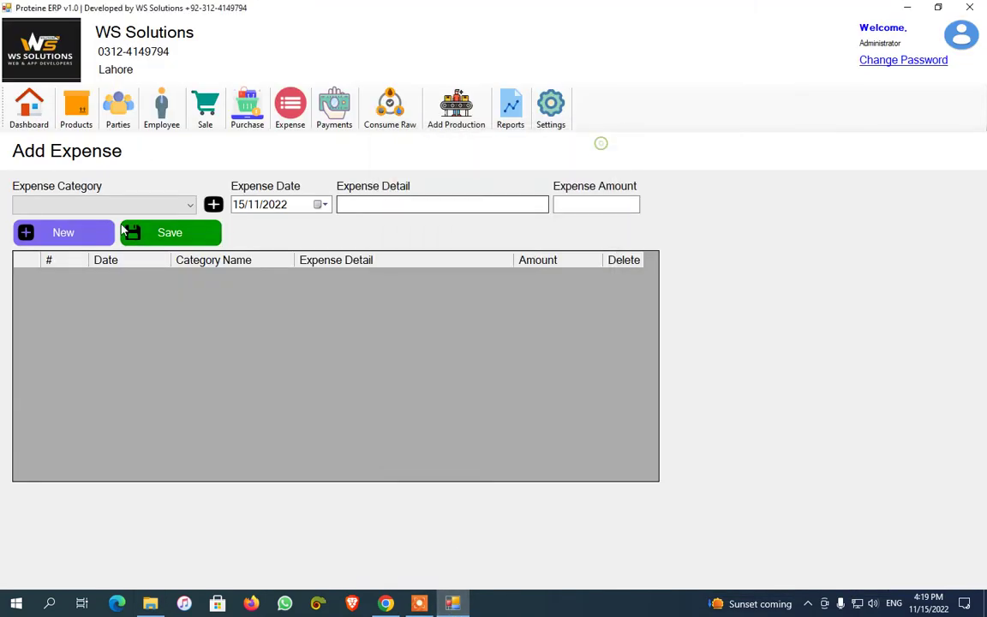
Record a Food expense of 5000, then go to the Raw Material Consumption form
left_click(128, 204)
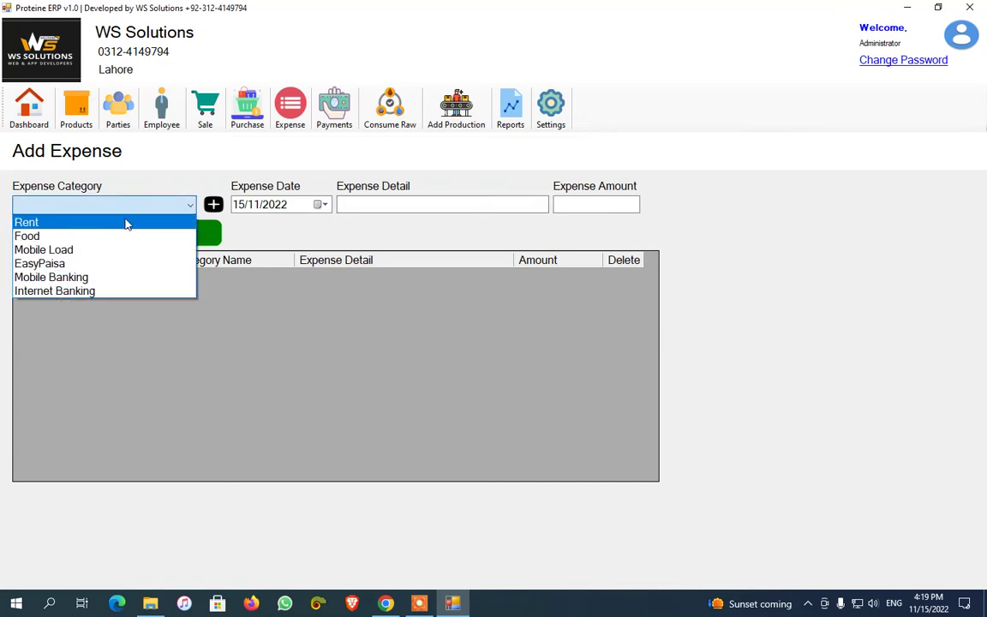
left_click(88, 236)
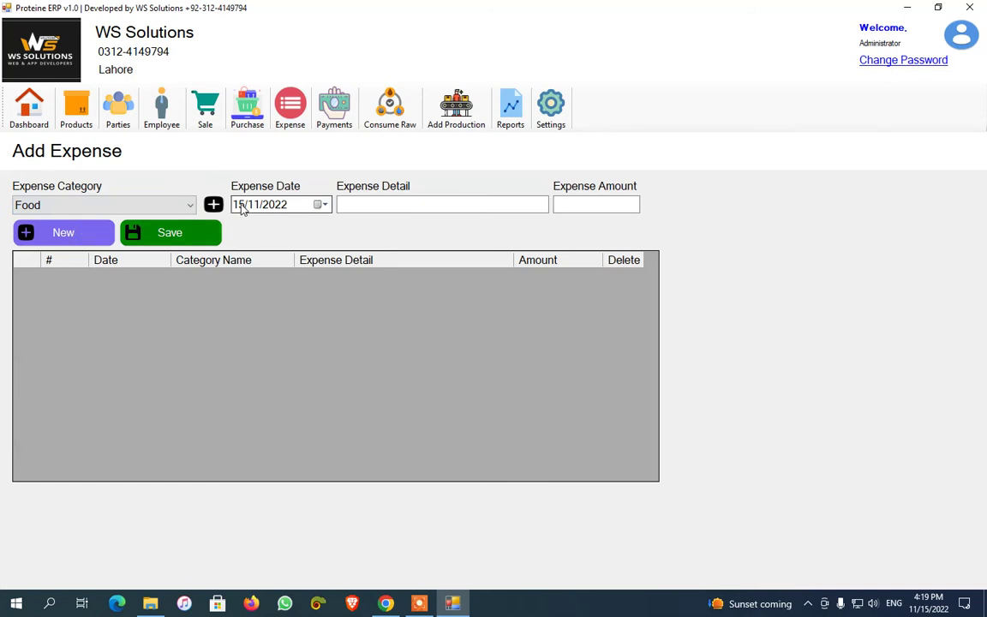
left_click(386, 203)
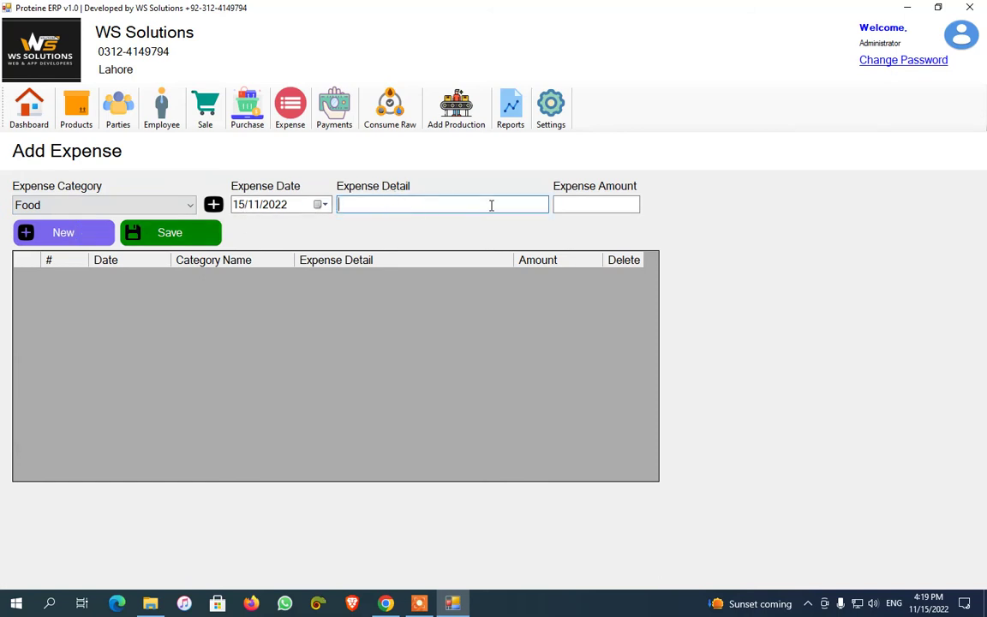
type("5000")
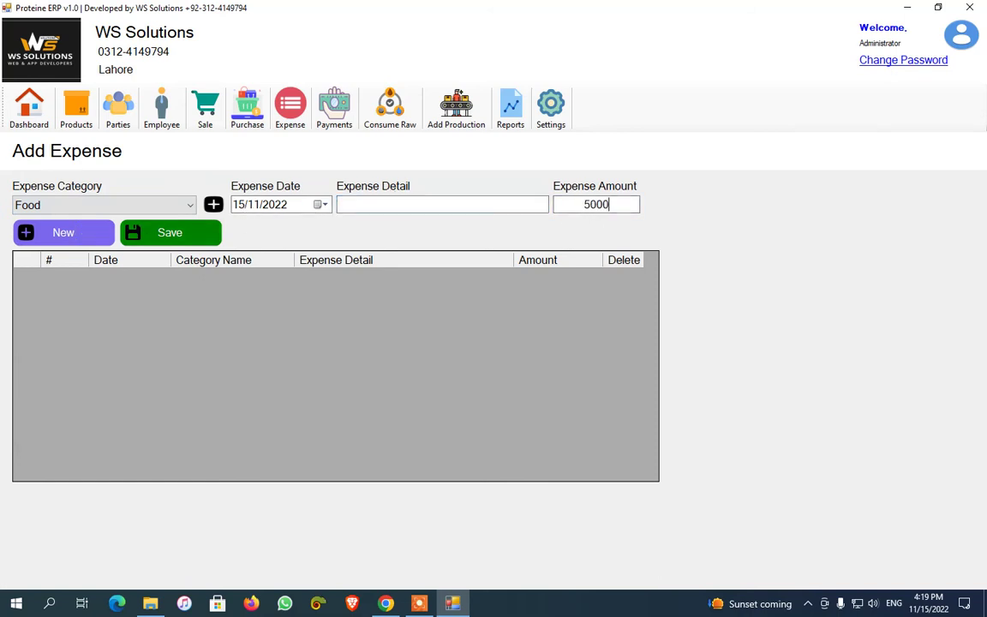
left_click(505, 206)
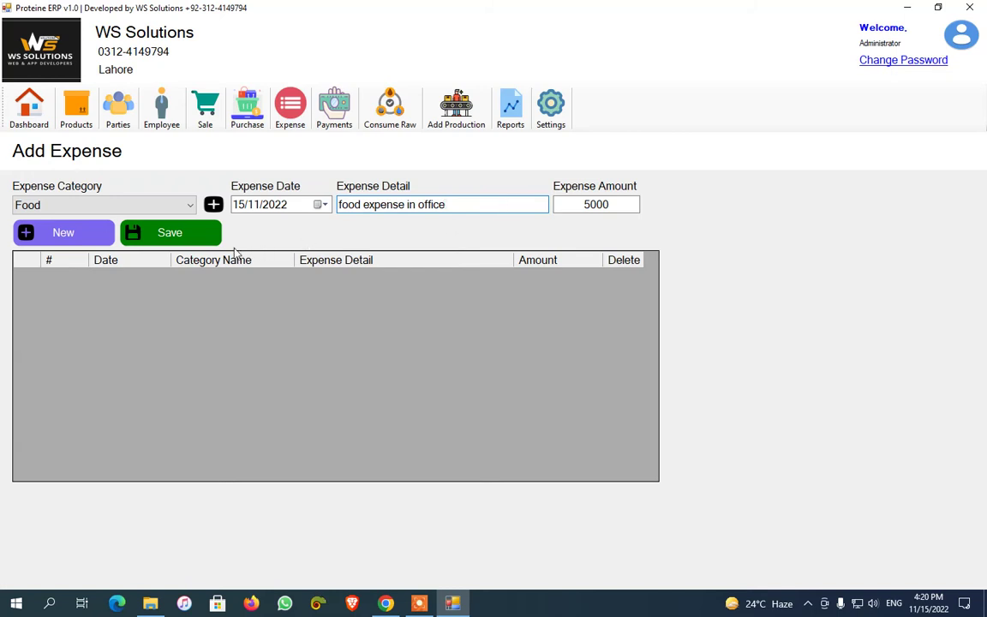
left_click(178, 236)
left_click(507, 351)
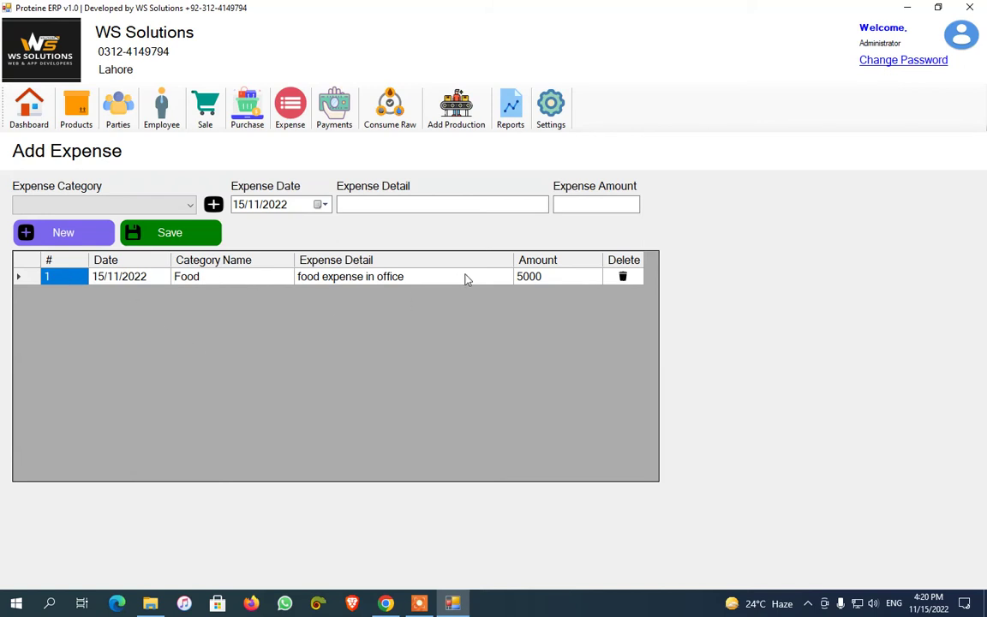
left_click(393, 104)
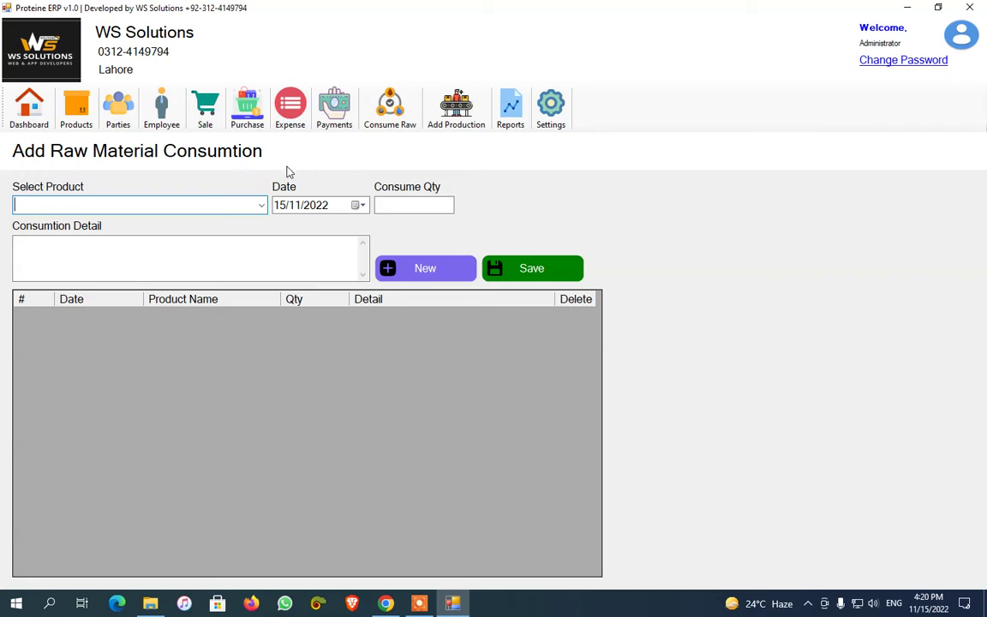
Check the product catalogue and select Raw Material 1 as the consumed product
left_click(240, 205)
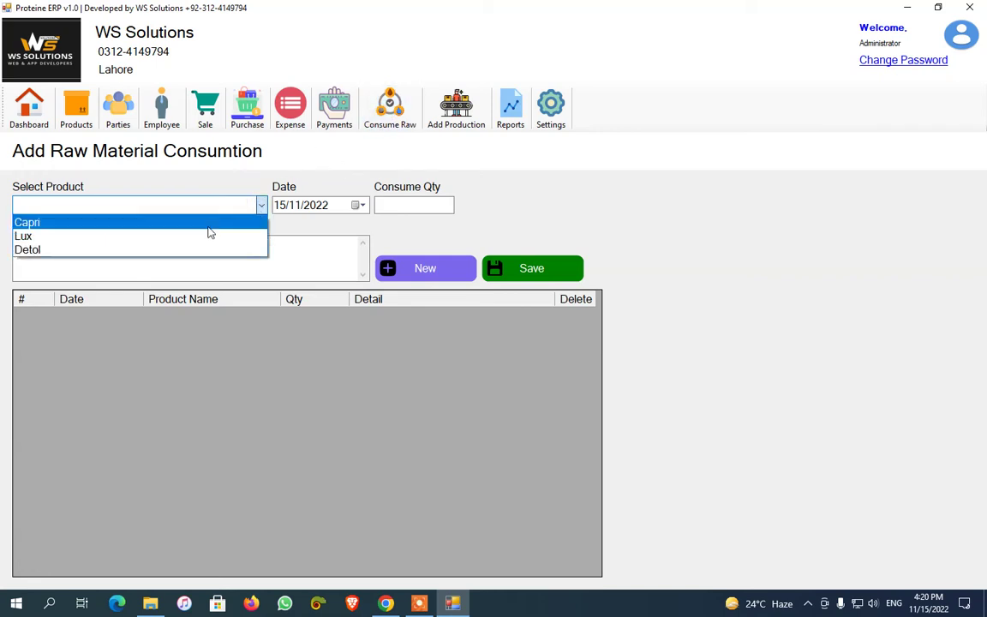
left_click(309, 224)
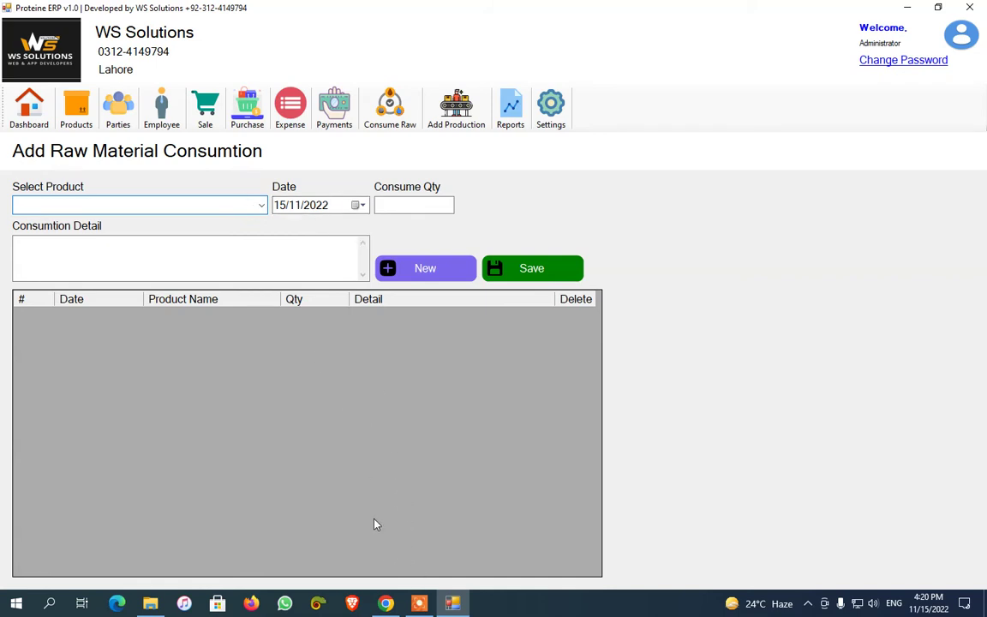
left_click(535, 581)
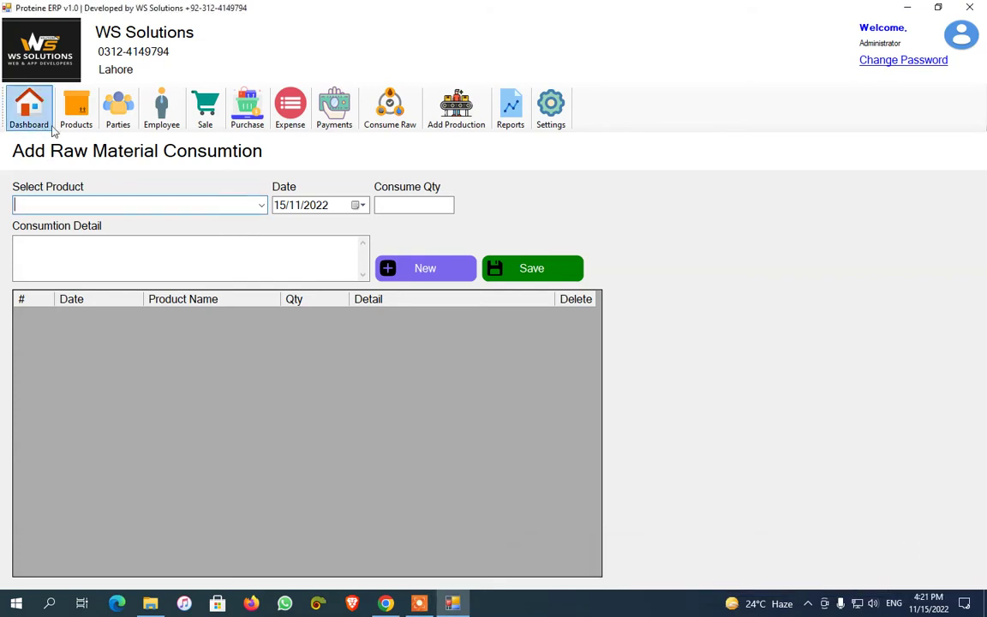
left_click(76, 110)
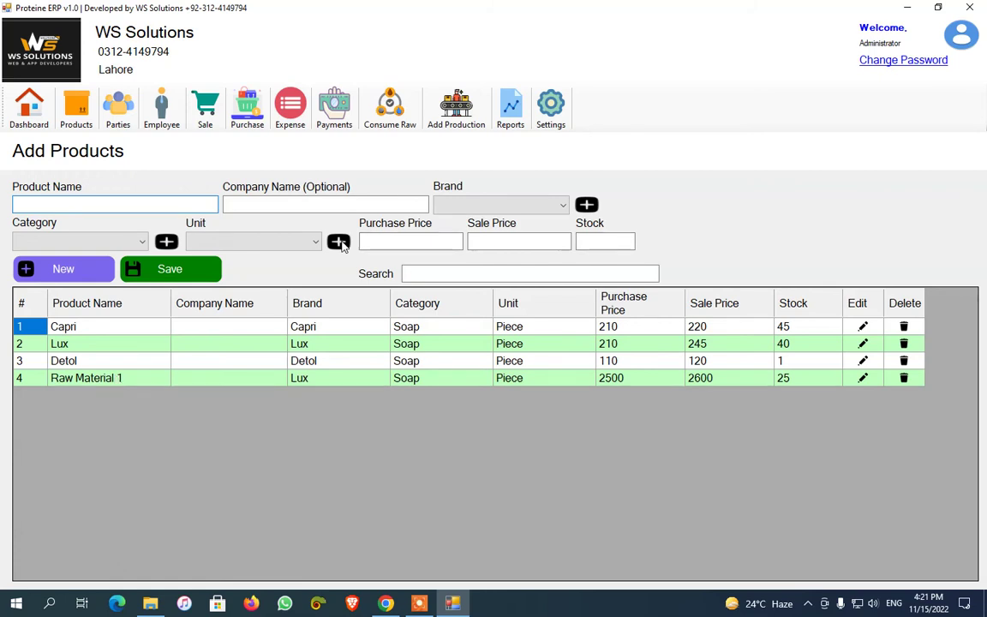
left_click(393, 113)
left_click(262, 204)
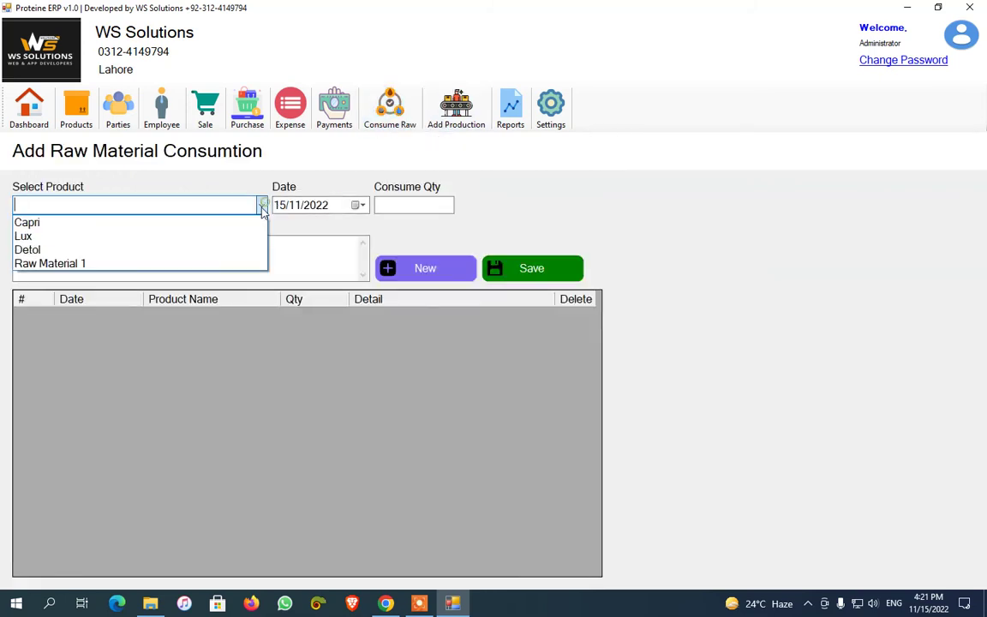
left_click(213, 264)
left_click(412, 207)
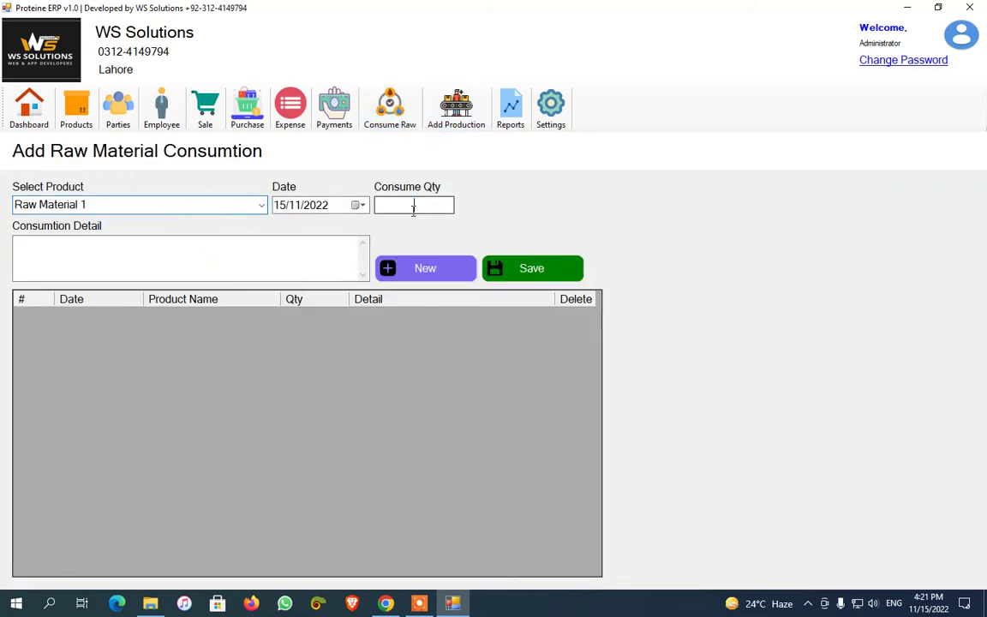
Keep the consumption date at 15/11/2022 and enter a consumed quantity of 10
left_click(419, 603)
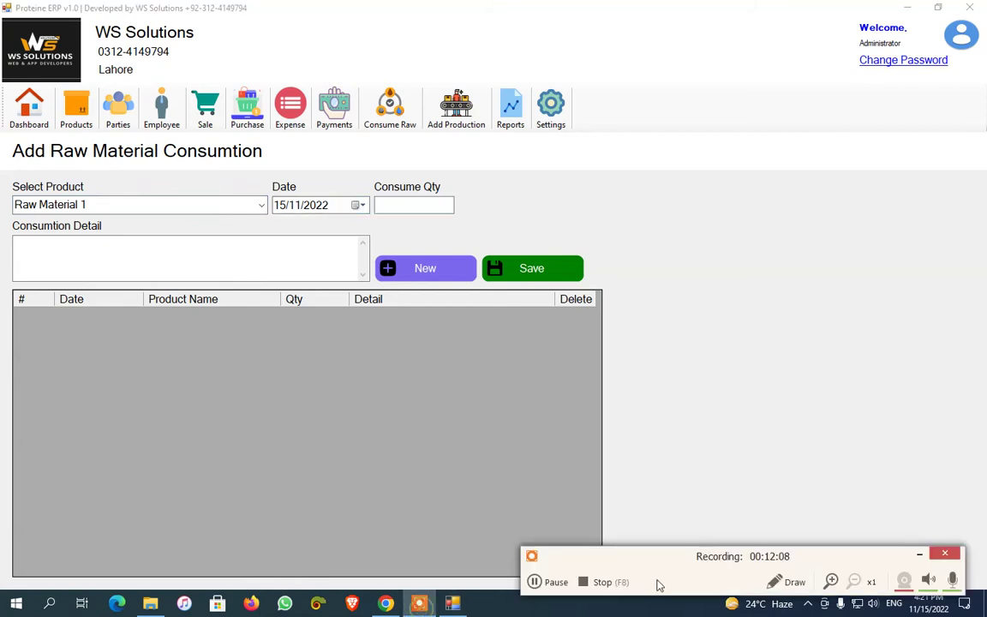
left_click(537, 582)
key("F7")
left_click(919, 555)
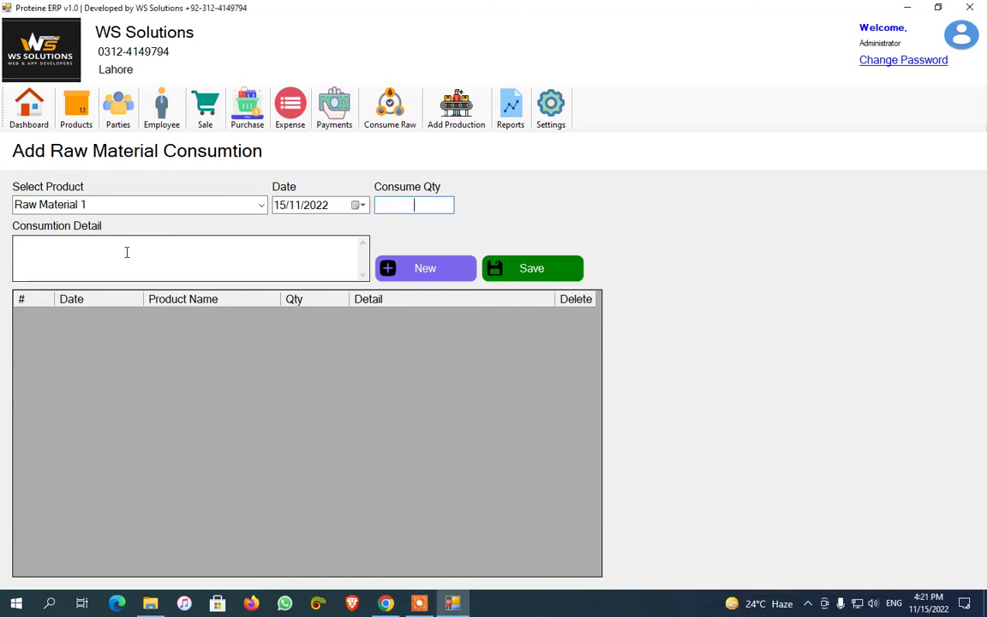
left_click(359, 205)
left_click(439, 220)
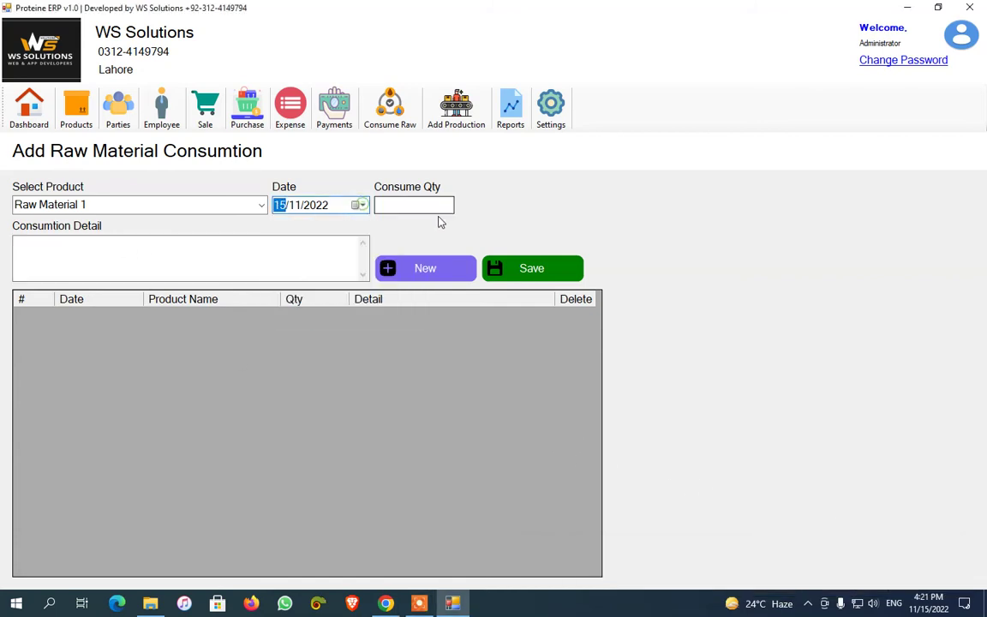
left_click(437, 205)
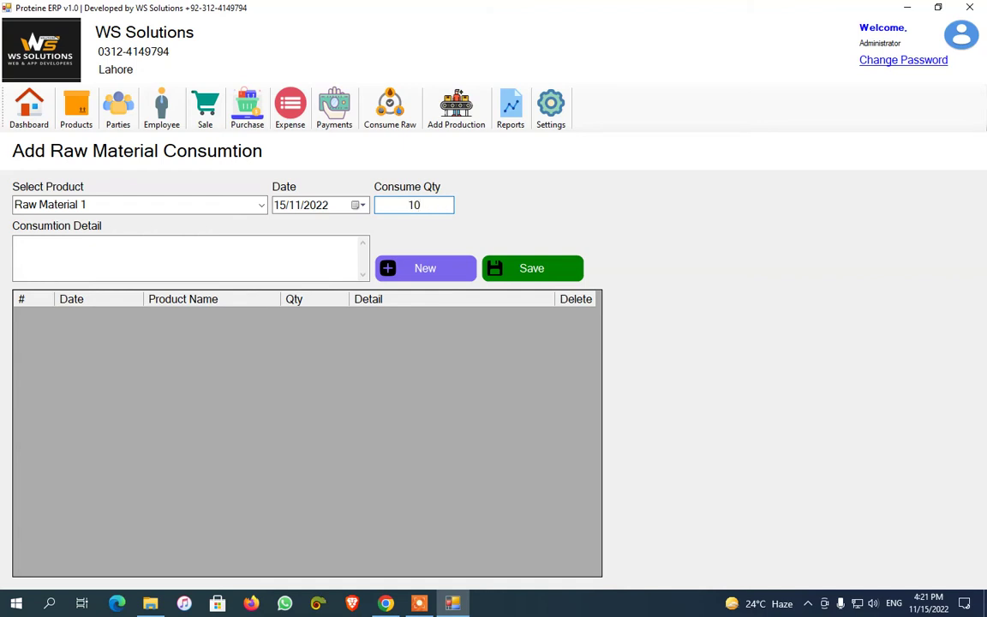
left_click(247, 258)
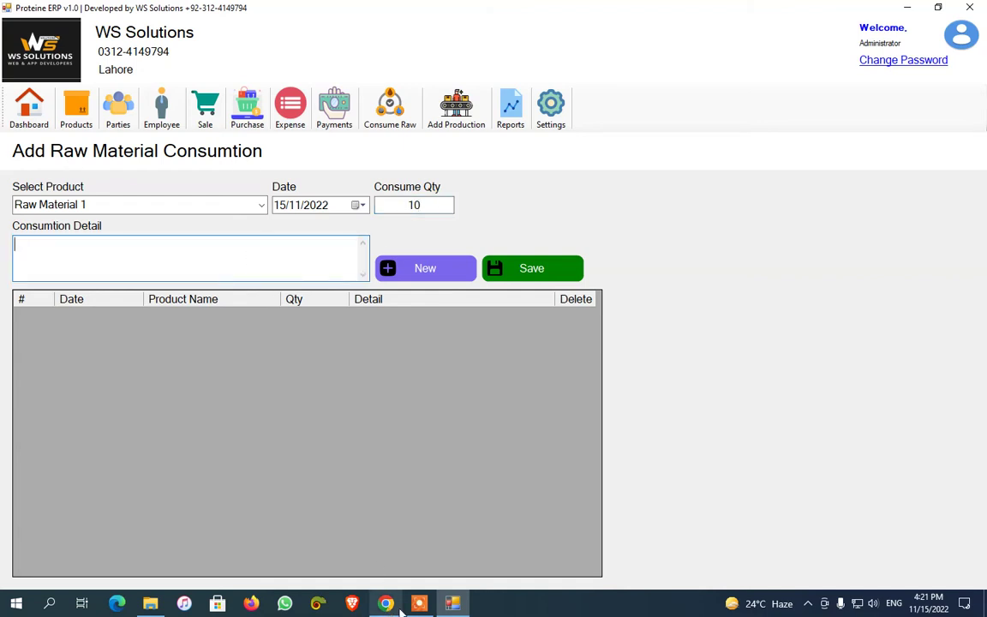
Enter the detail 'to make food' and save the consumption record
left_click(549, 581)
left_click(533, 581)
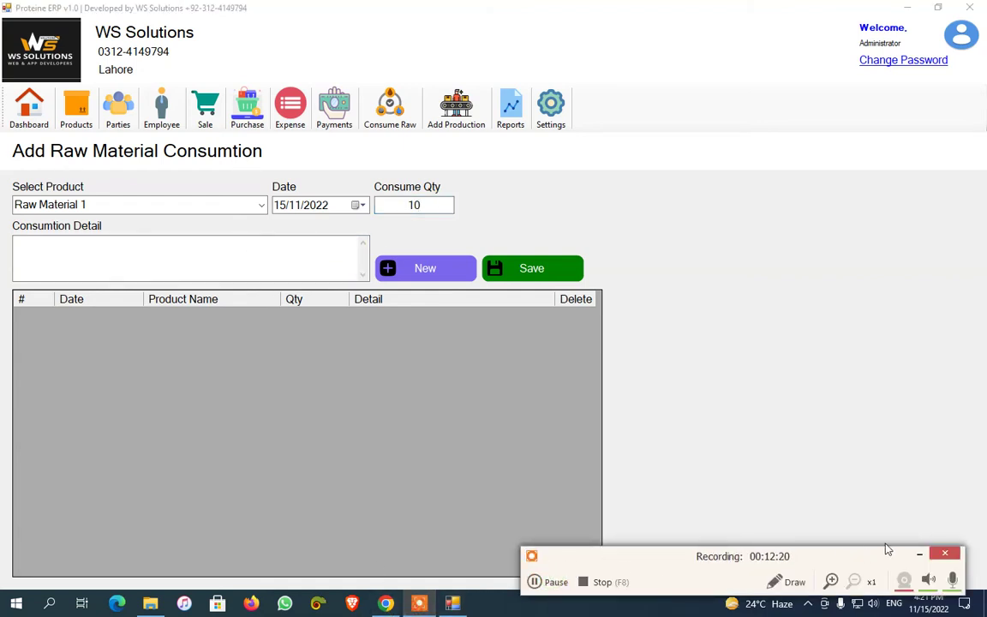
left_click(919, 554)
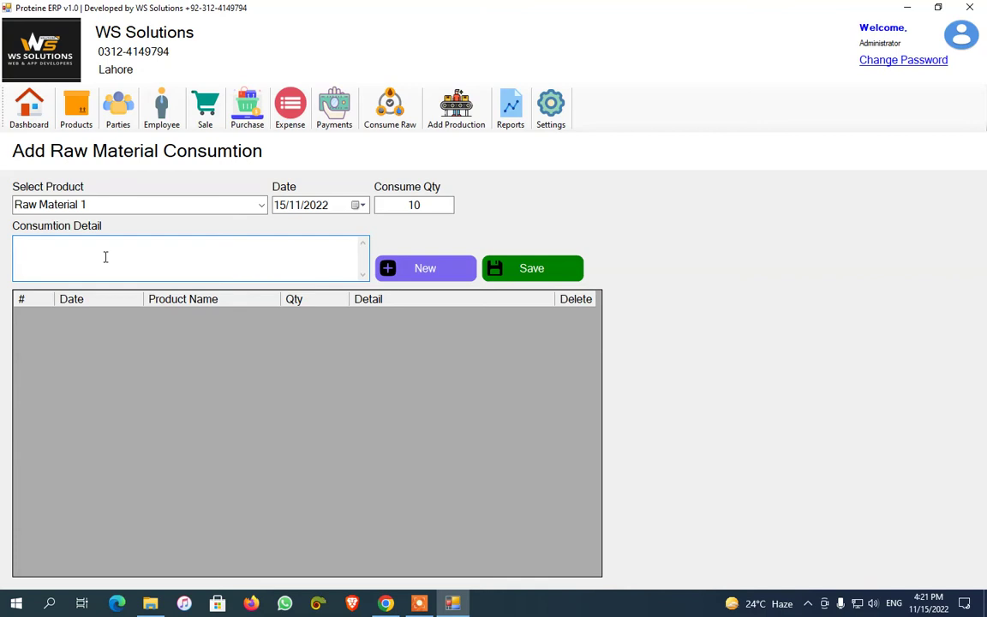
type("food")
left_click(552, 269)
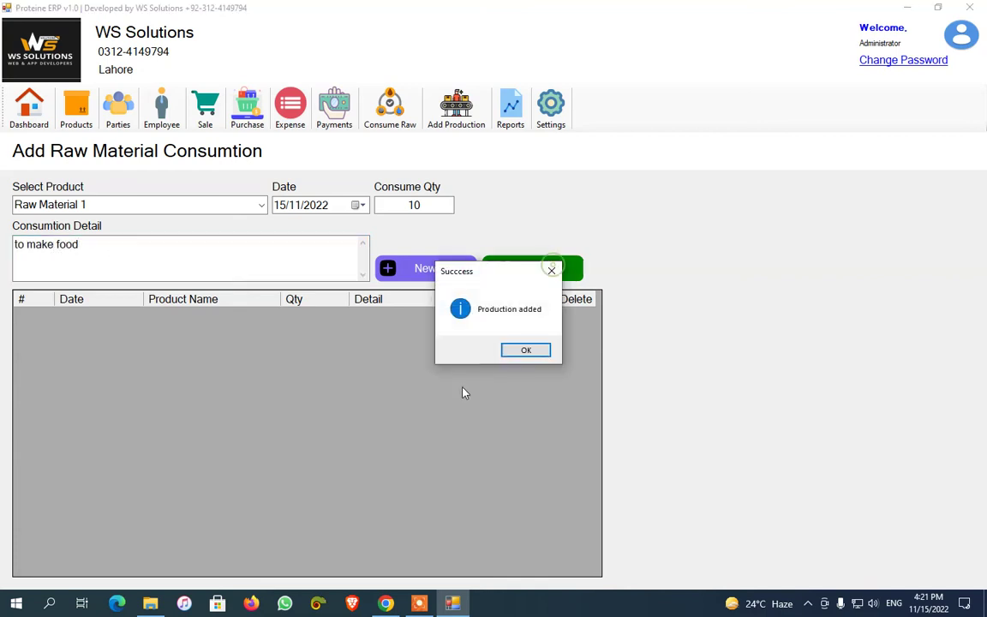
left_click(524, 350)
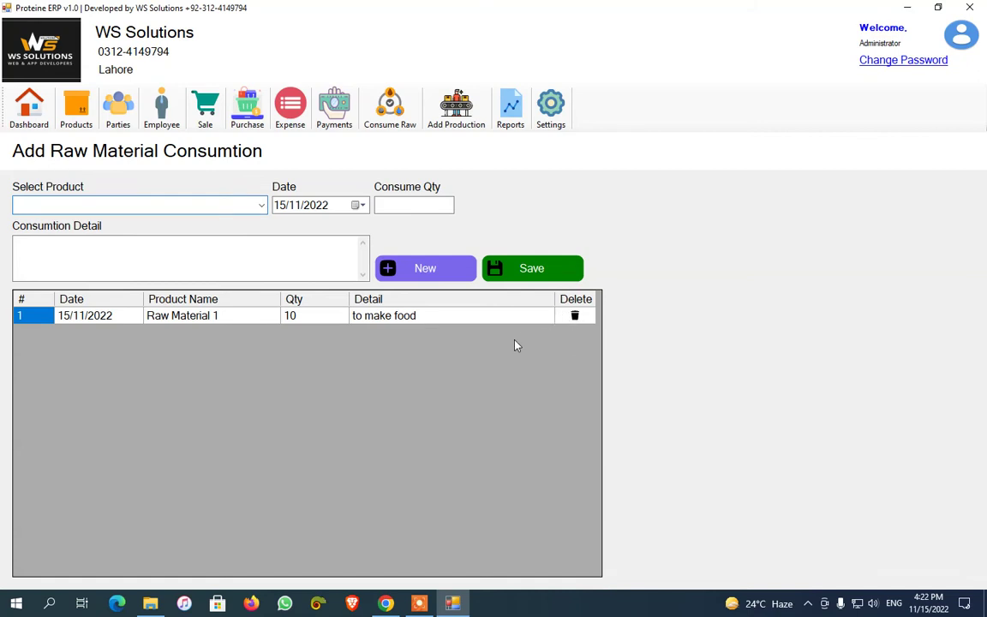
left_click(456, 108)
Look up the Production 1 entry in the product catalogue
left_click(260, 205)
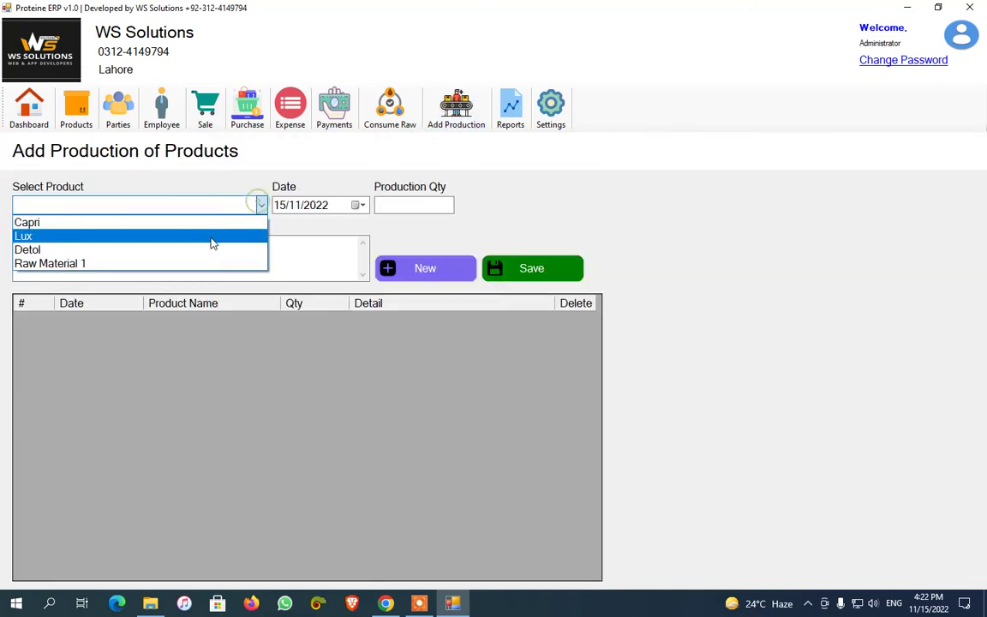
left_click(396, 401)
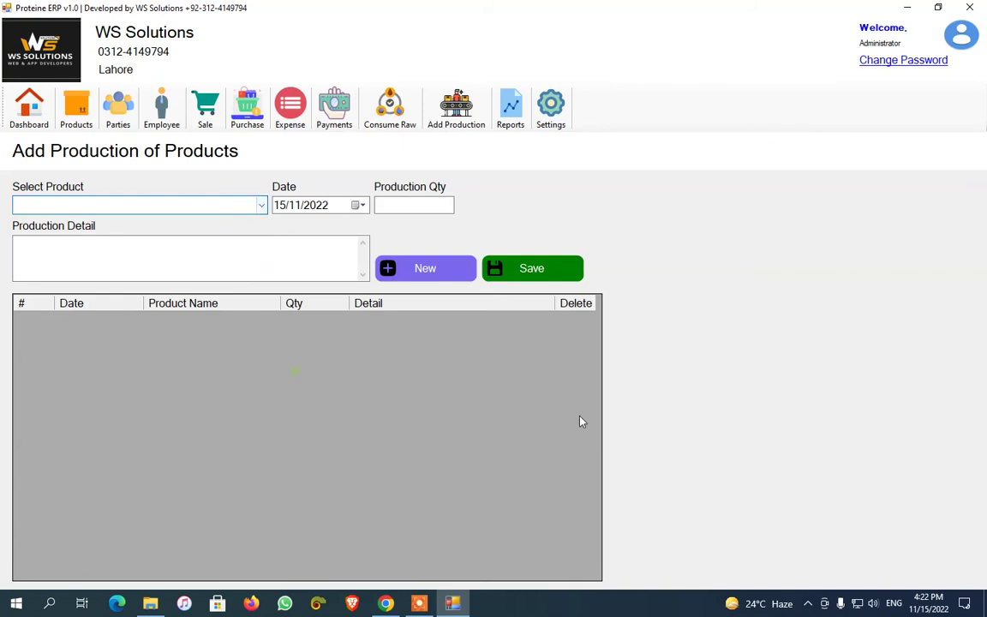
left_click(425, 610)
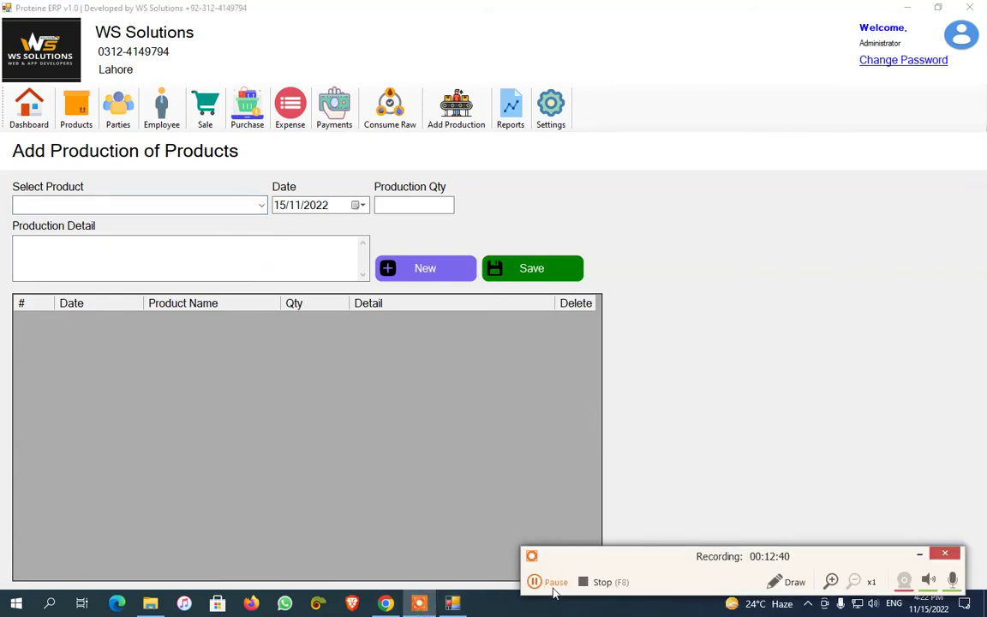
left_click(538, 580)
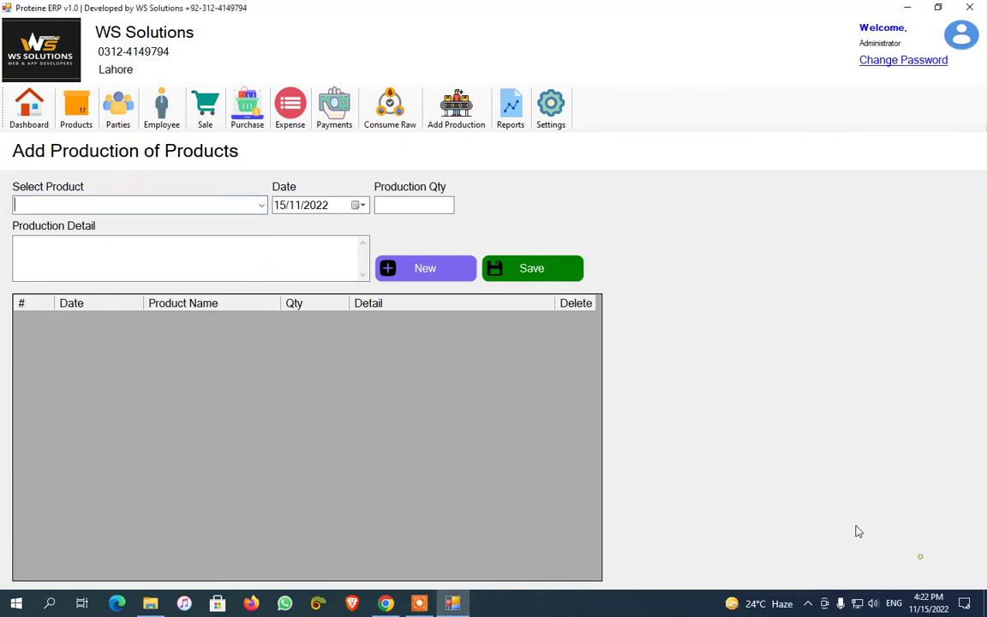
left_click(72, 107)
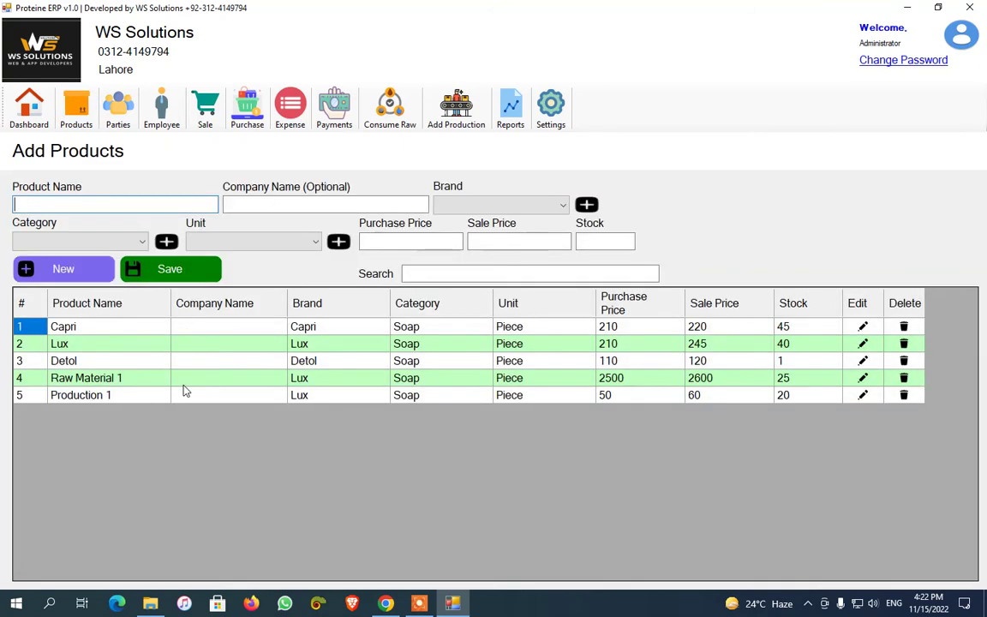
left_click(101, 394)
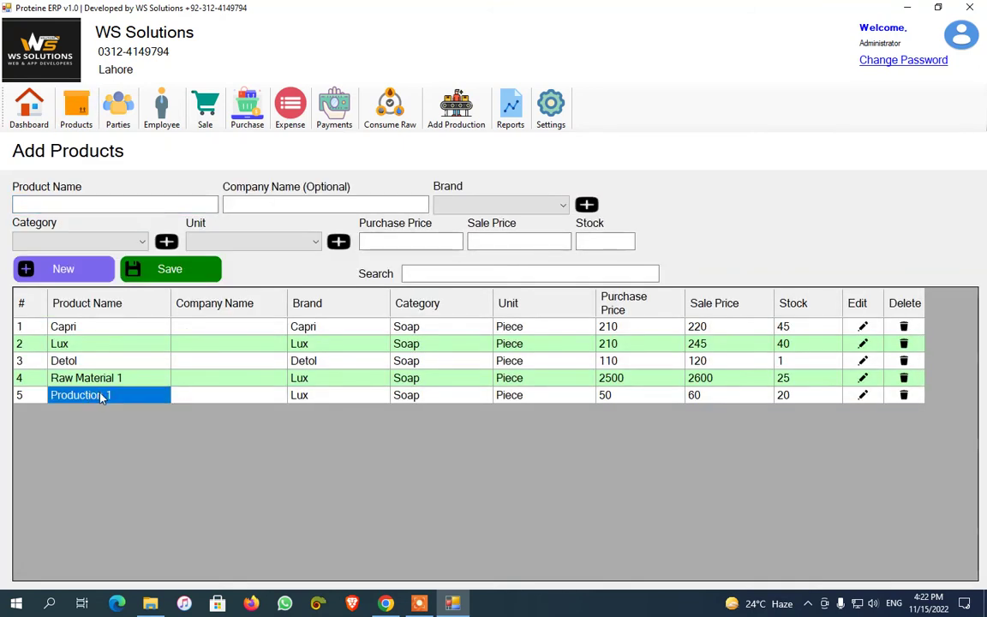
left_click(456, 107)
Save a production of 10 units of Production 1 dated 15/11/2022
left_click(261, 205)
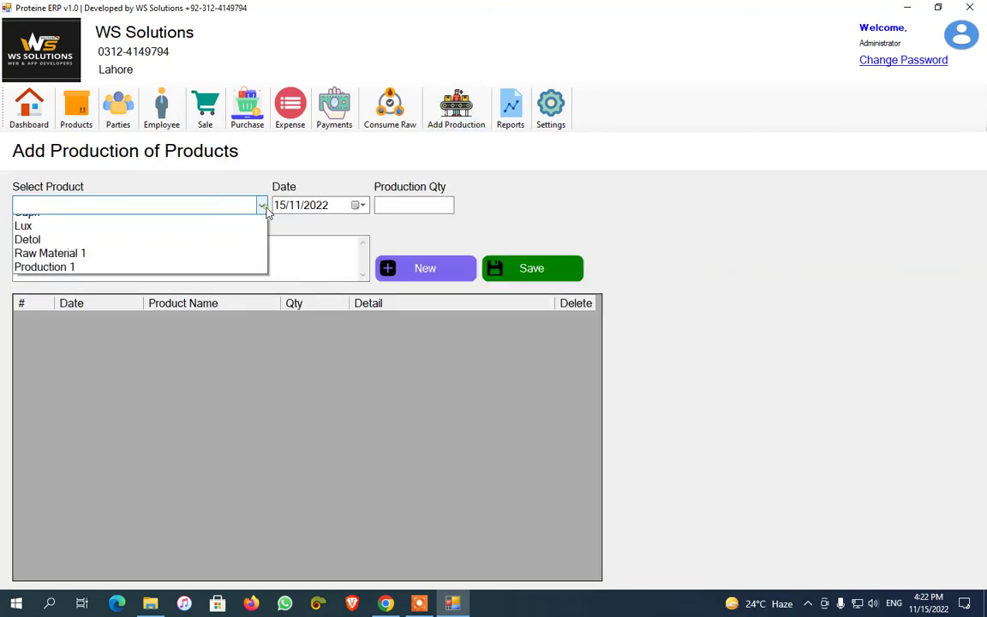
left_click(205, 277)
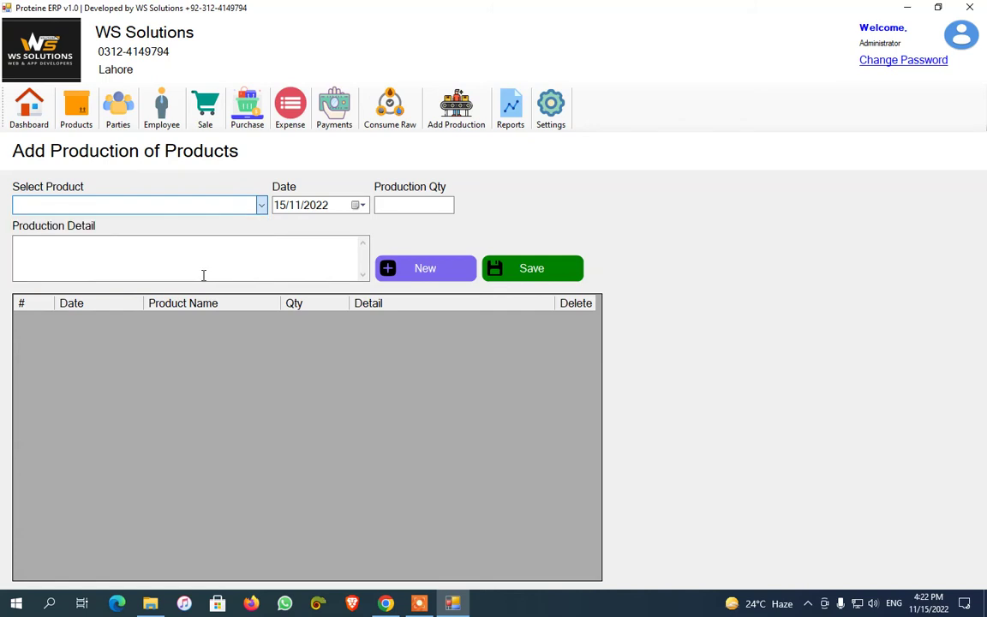
left_click(417, 204)
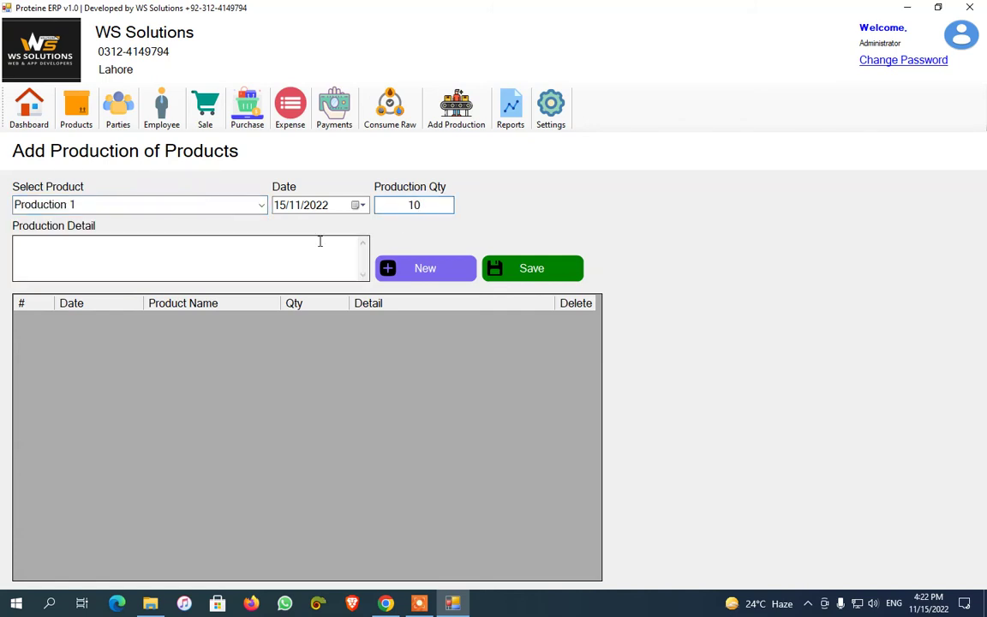
left_click(96, 203)
left_click(192, 271)
left_click(531, 270)
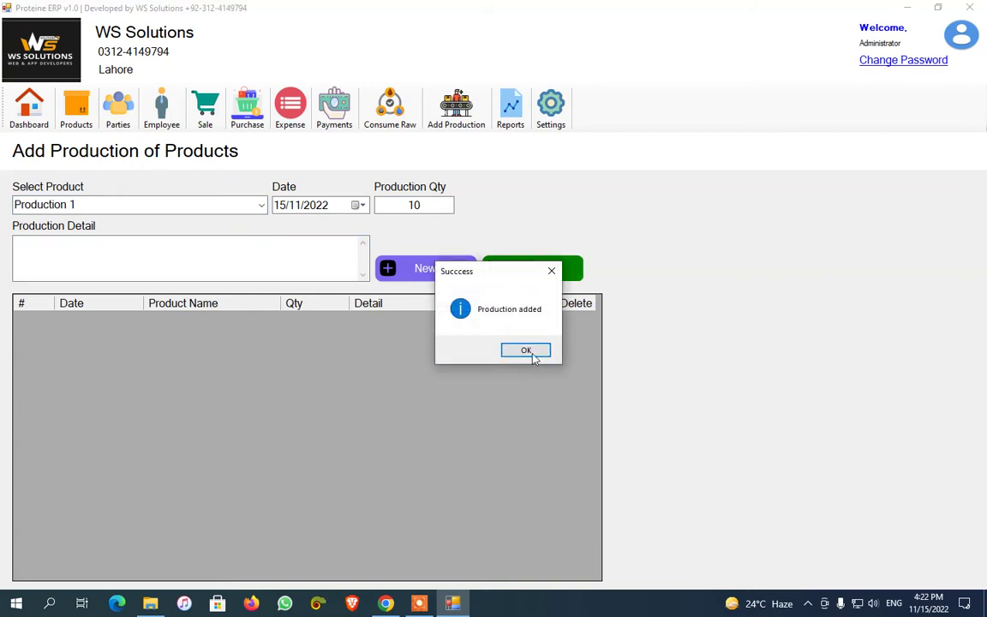
left_click(528, 352)
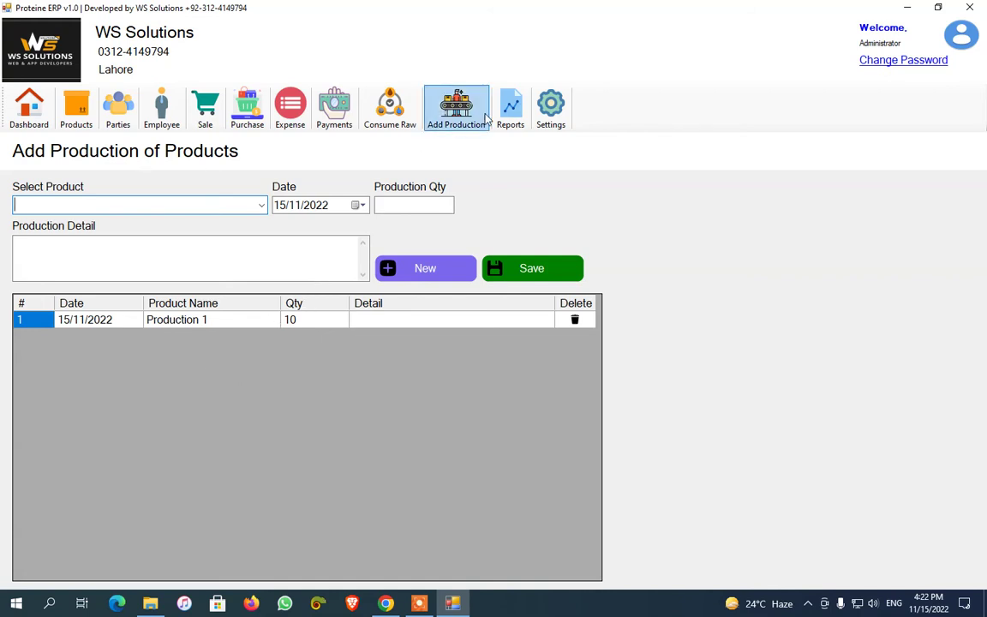
View the Expense report from 01/11/2022, then close it
left_click(511, 107)
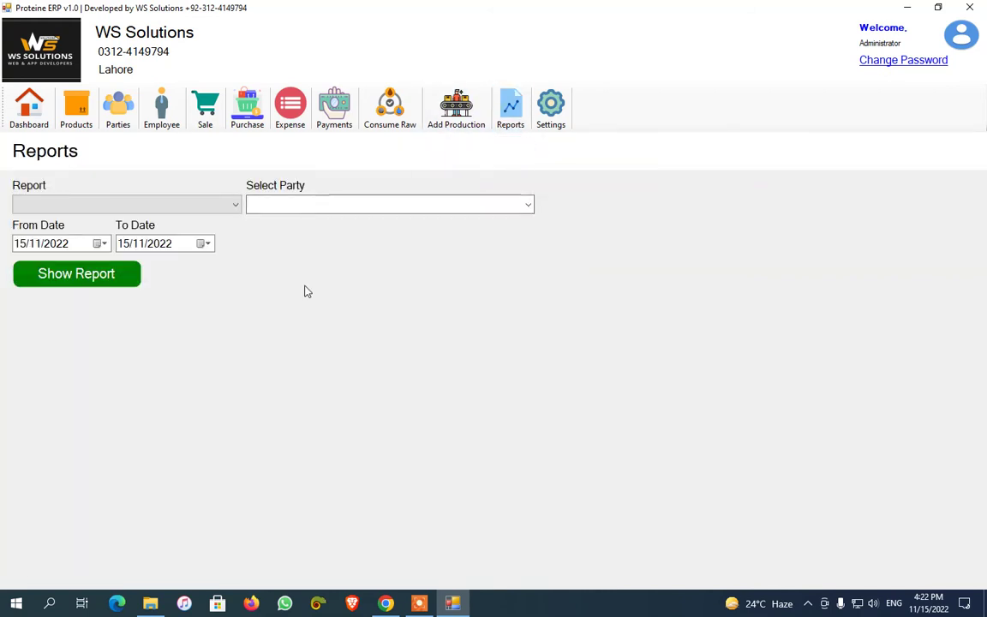
left_click(172, 206)
left_click(171, 221)
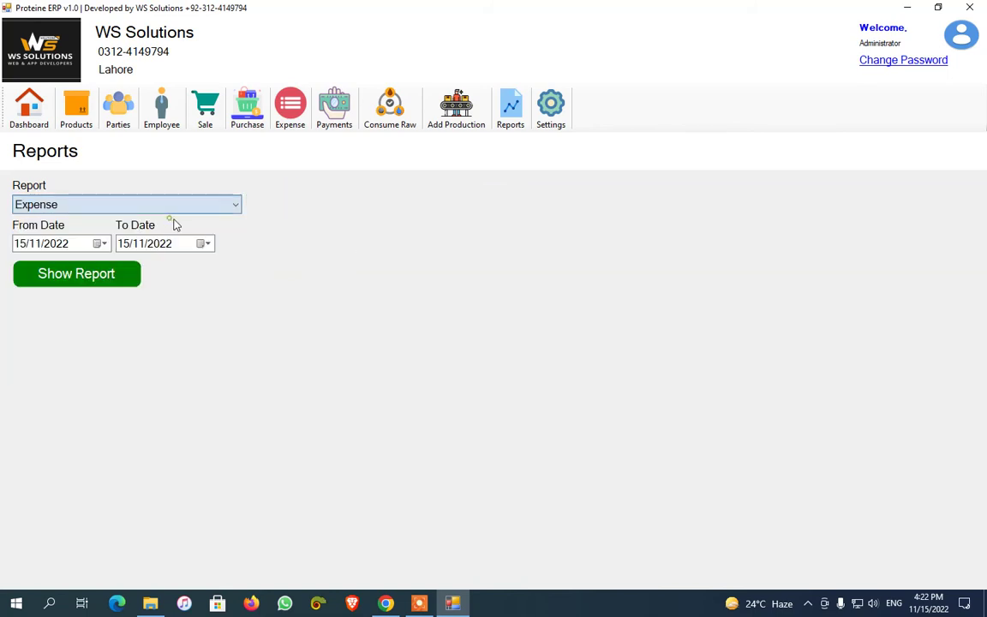
left_click(100, 244)
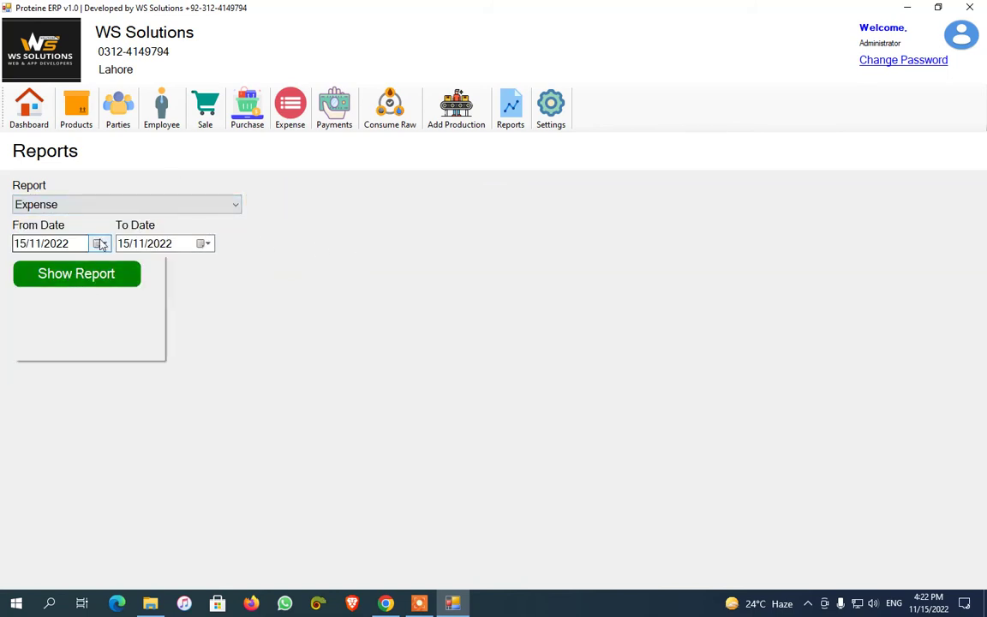
left_click(70, 290)
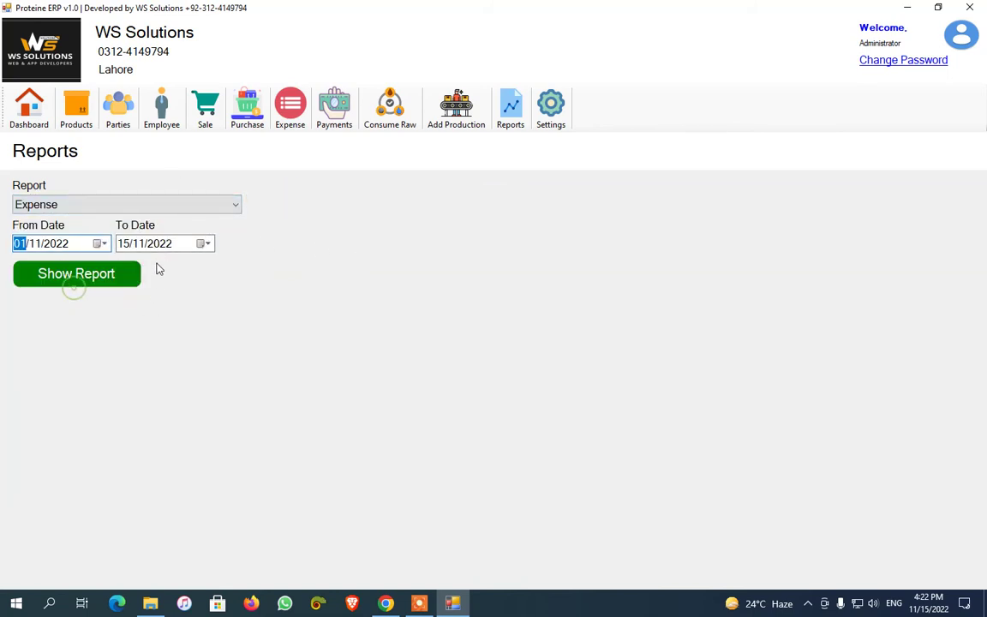
left_click(105, 278)
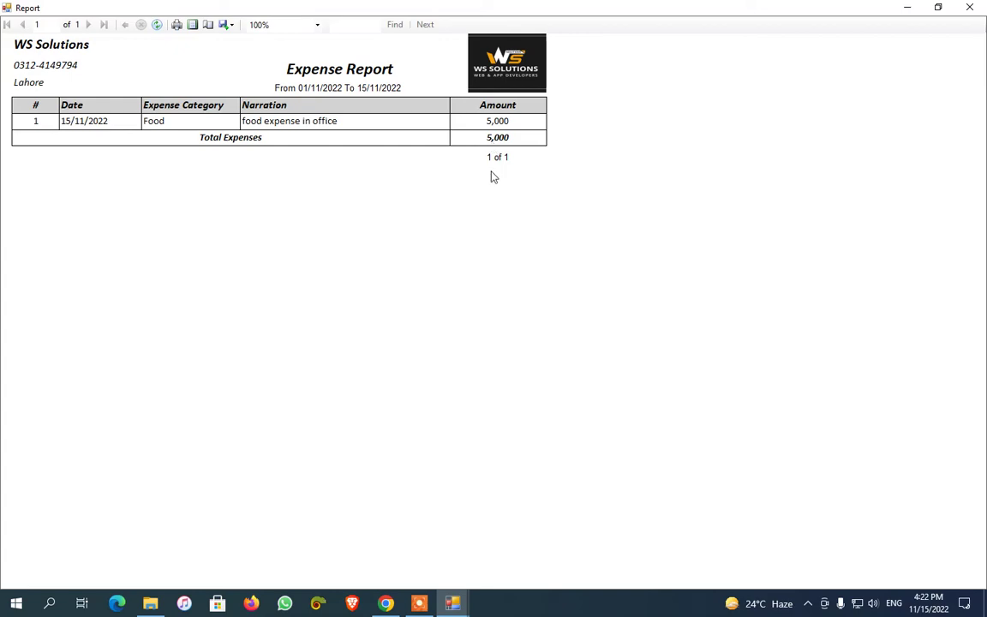
left_click(969, 7)
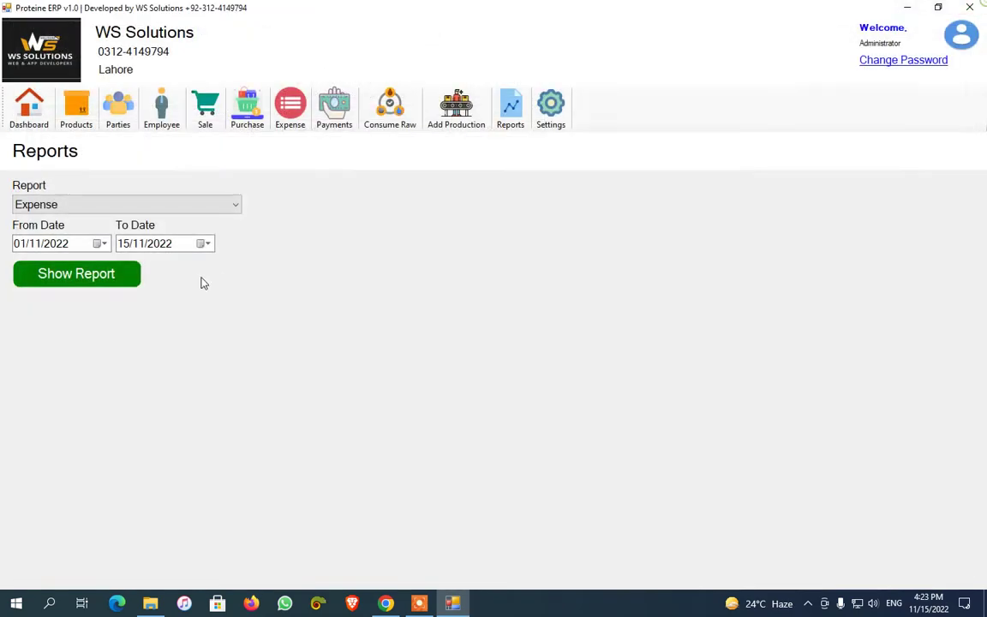
View the Product Stock report for the same dates, then close it
left_click(150, 203)
left_click(137, 232)
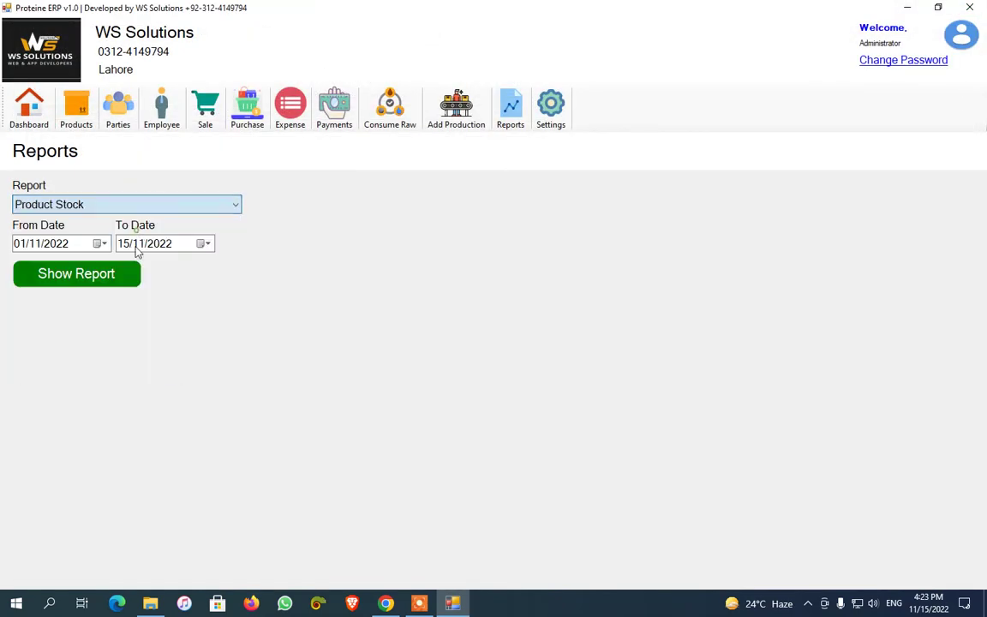
left_click(78, 276)
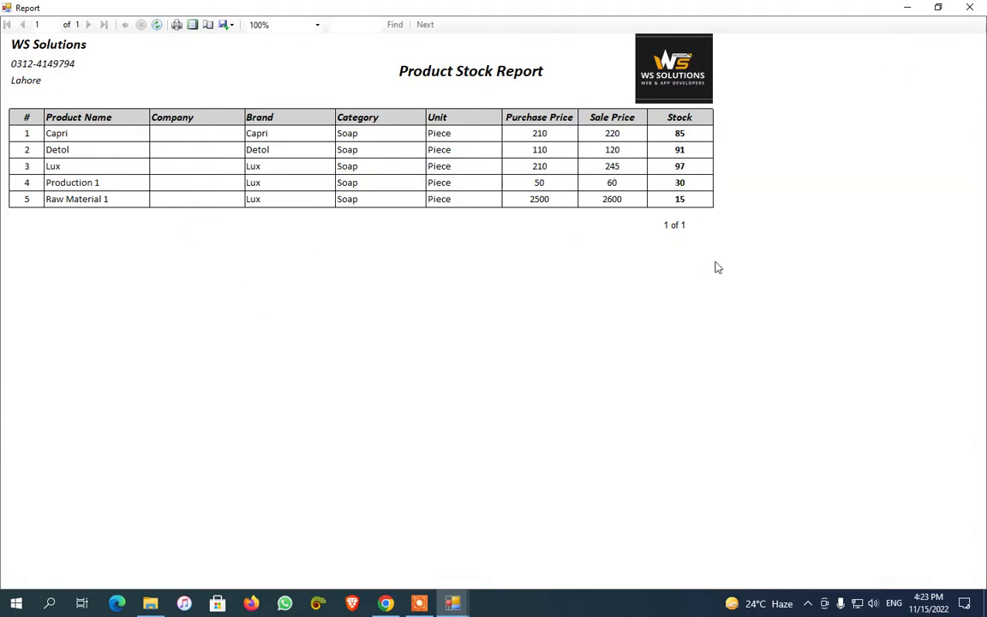
left_click(968, 7)
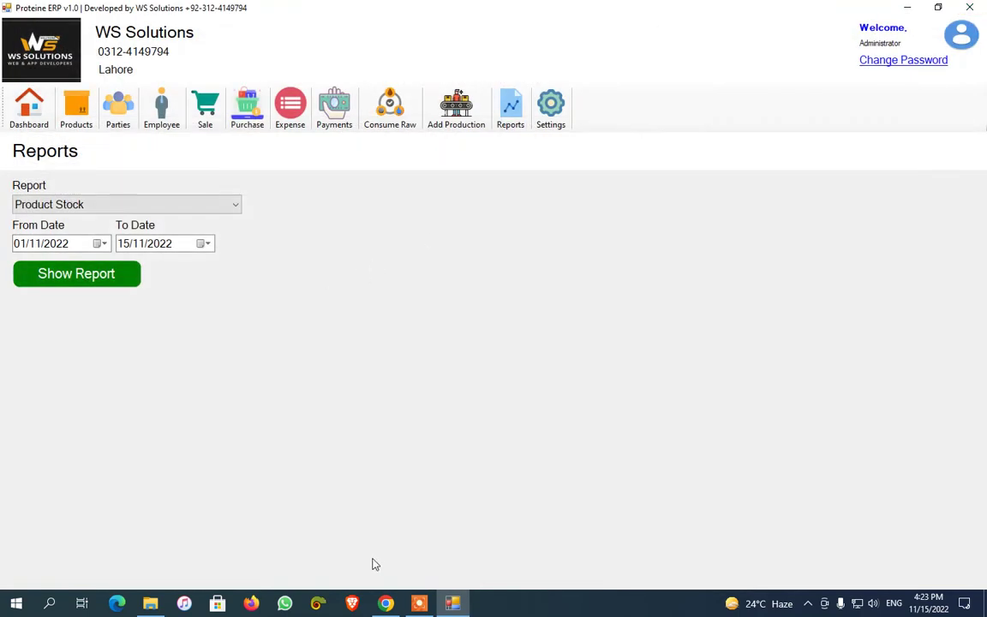
View the Employee Salary report for Self, then for another employee
left_click(533, 581)
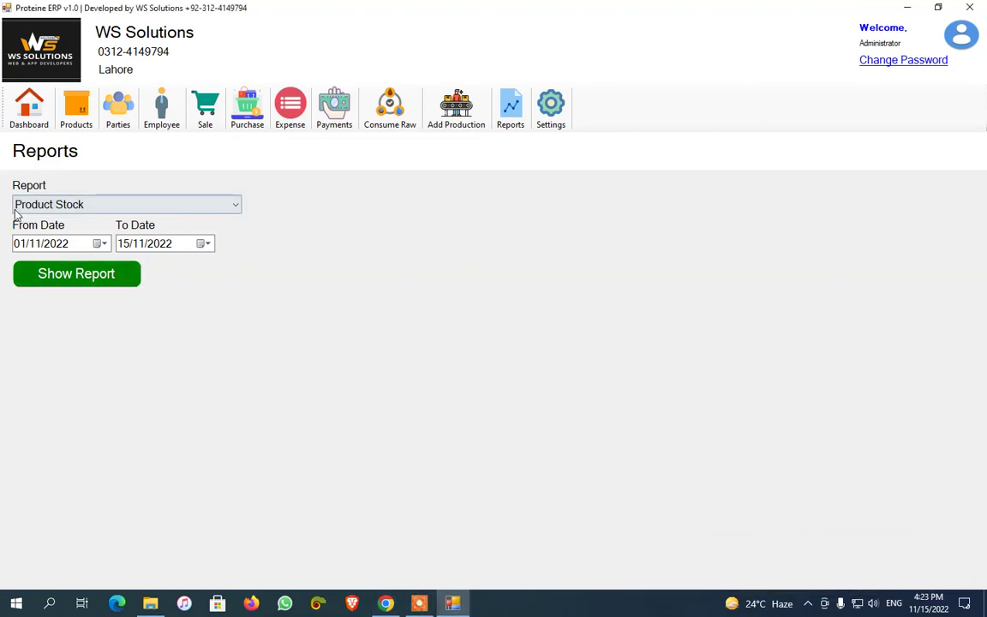
left_click(26, 206)
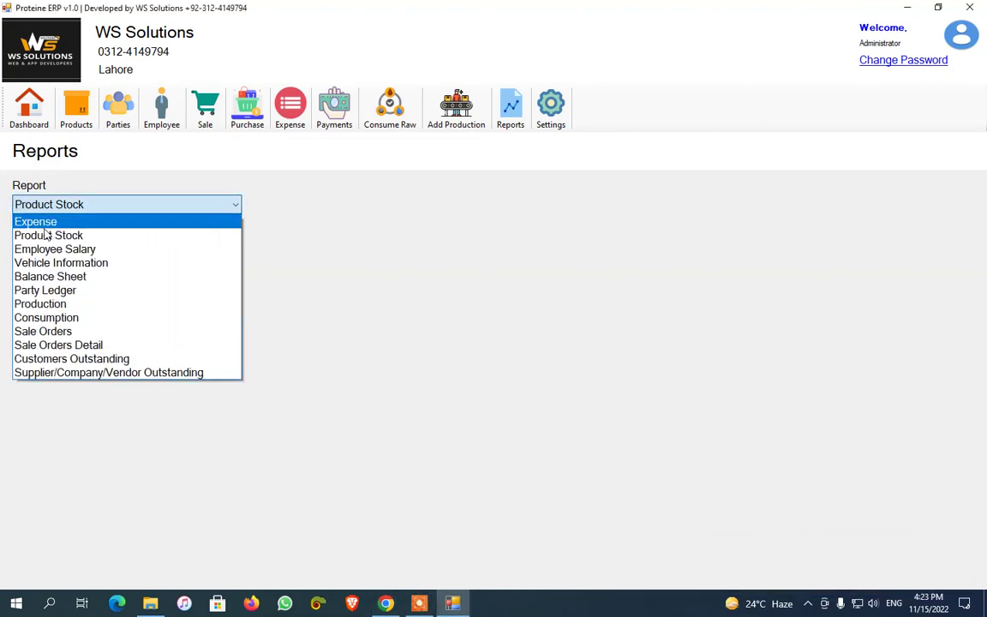
left_click(57, 248)
left_click(512, 204)
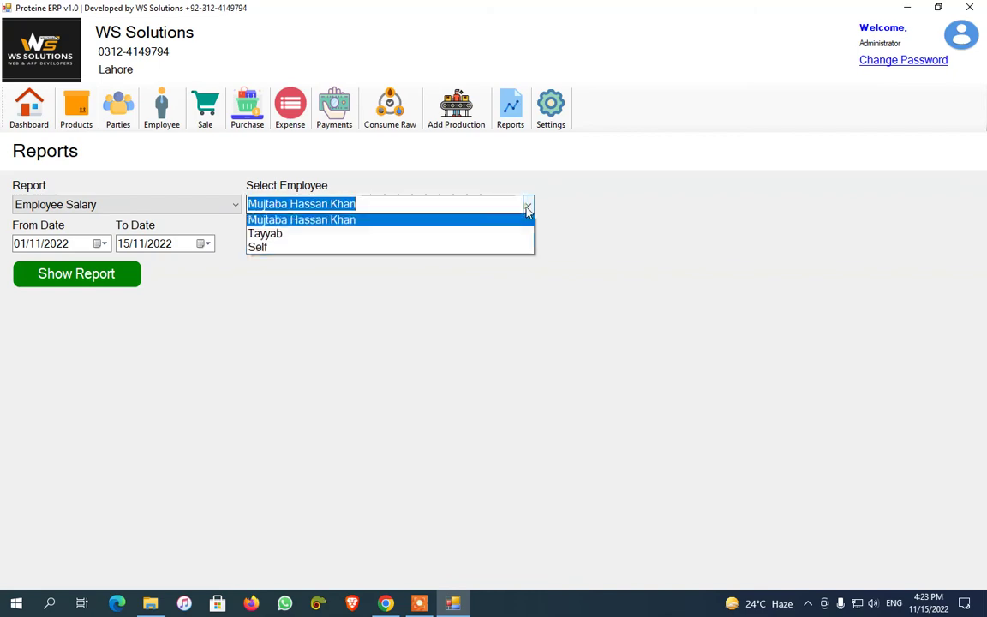
left_click(480, 249)
left_click(42, 274)
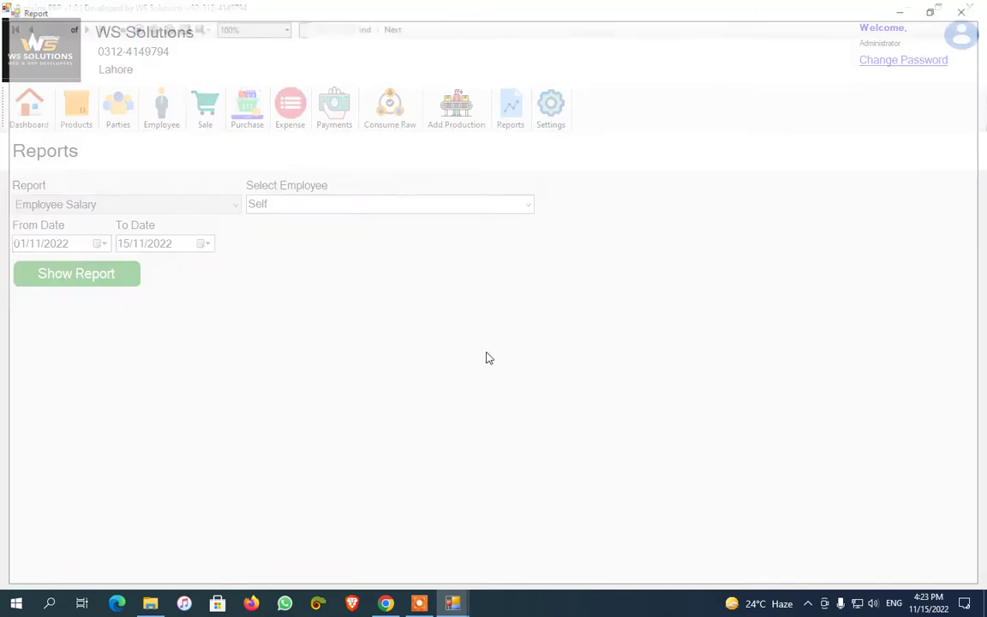
key("Escape")
left_click(526, 206)
left_click(501, 218)
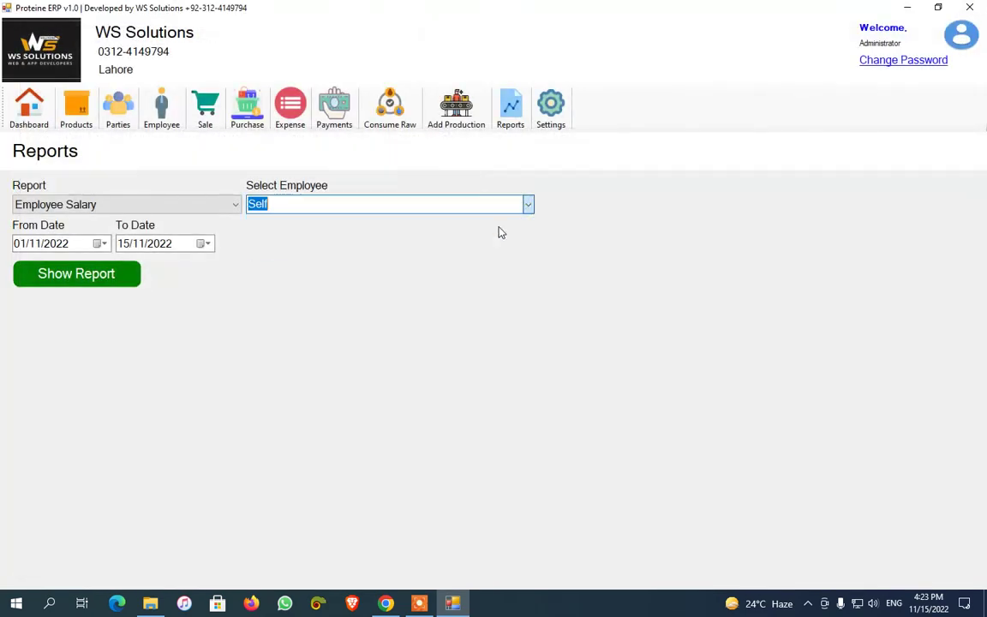
left_click(34, 279)
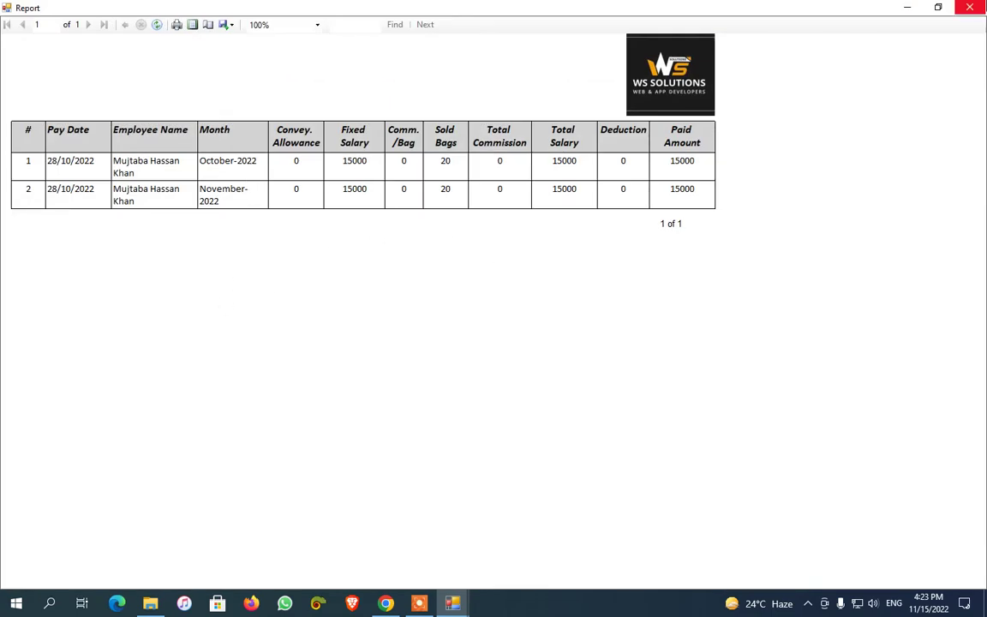
left_click(969, 7)
View the empty Vehicle Information report, then close it
left_click(154, 204)
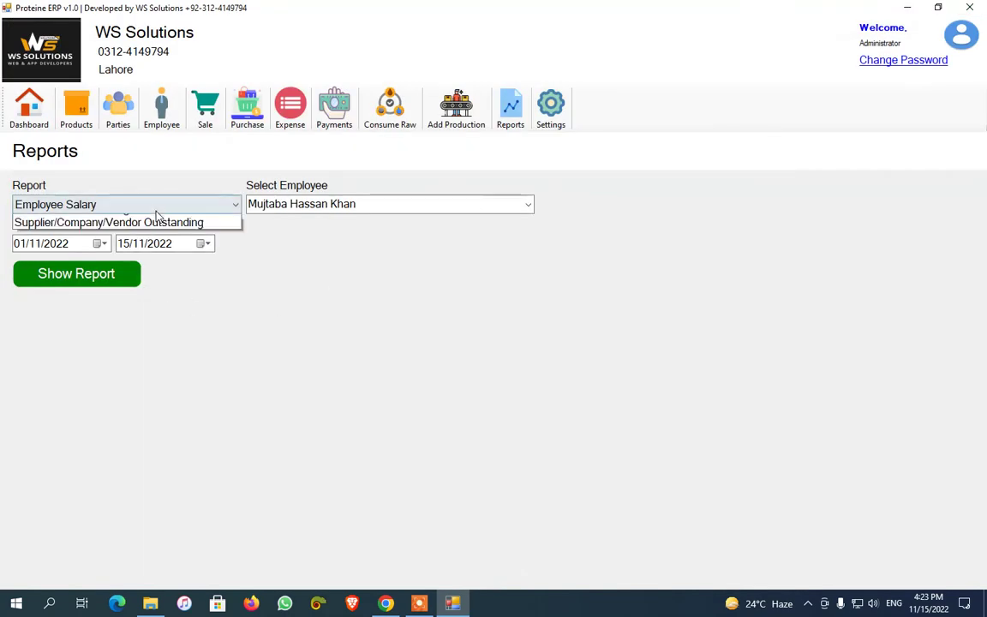
left_click(136, 261)
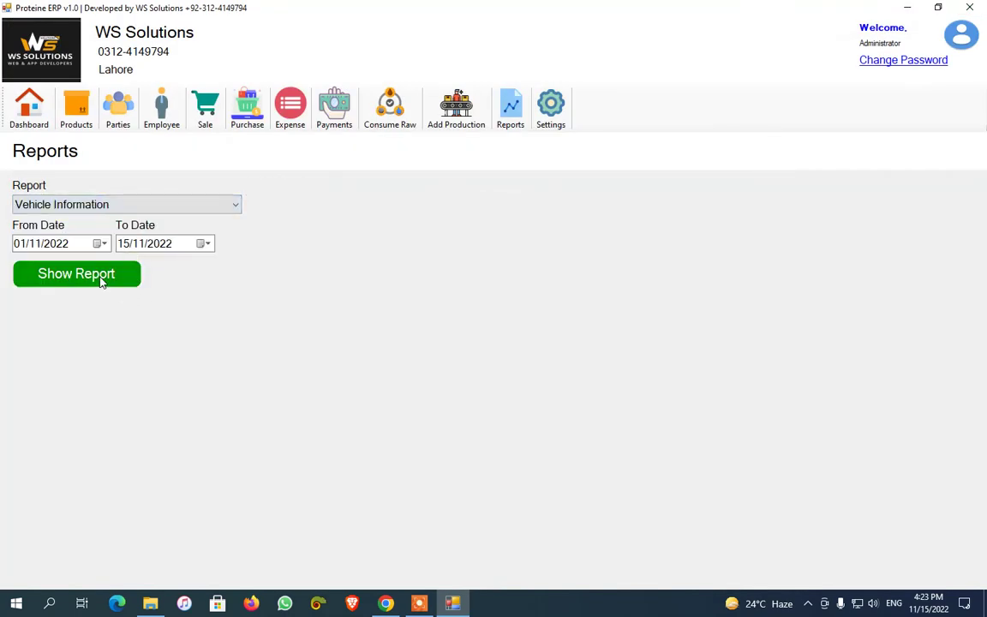
left_click(101, 279)
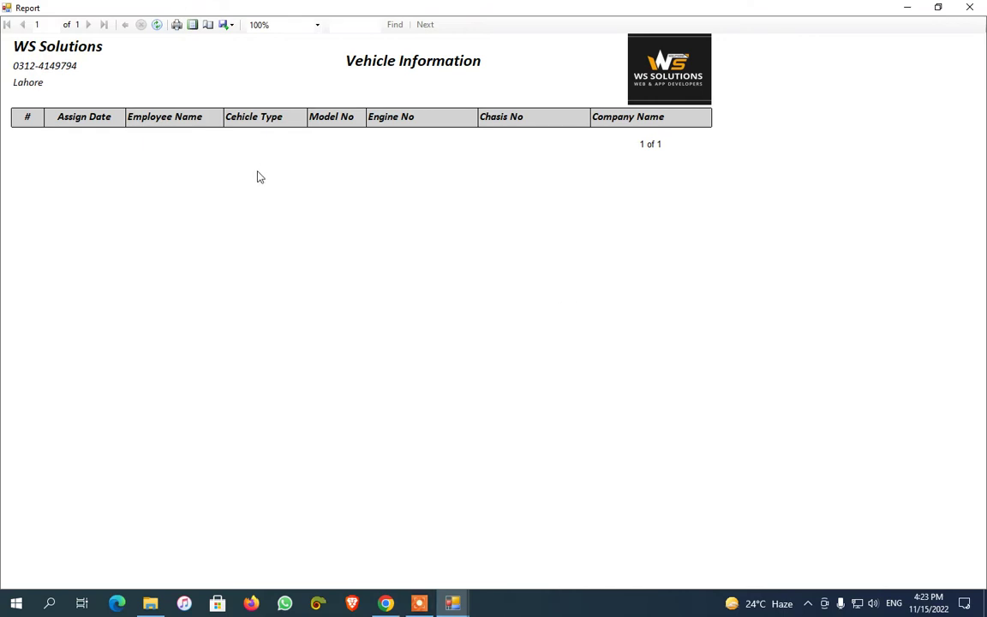
left_click(969, 7)
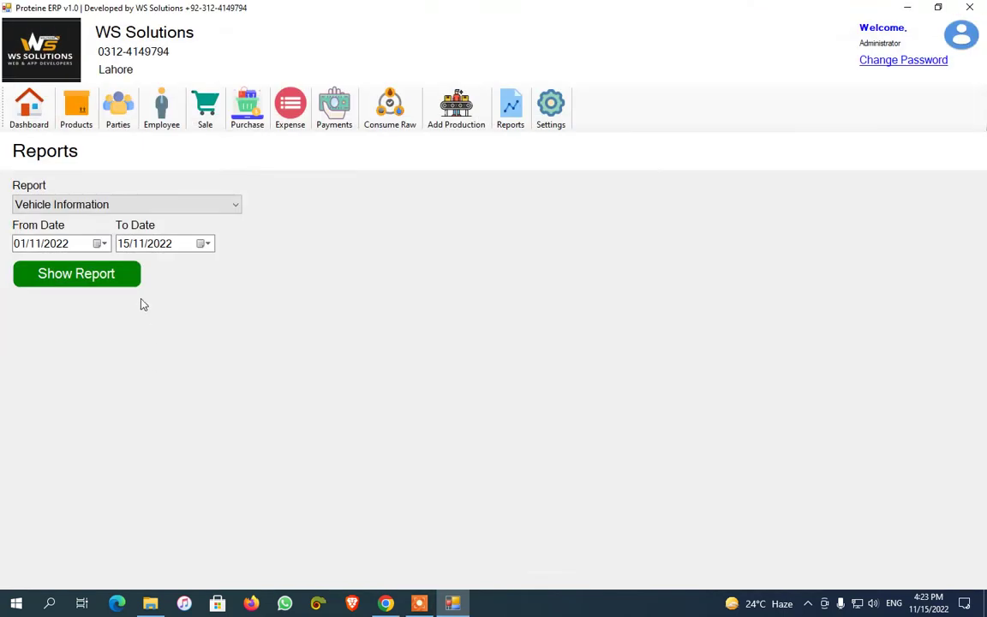
Show the Balance Sheet report with start date 01/11/2022
left_click(148, 209)
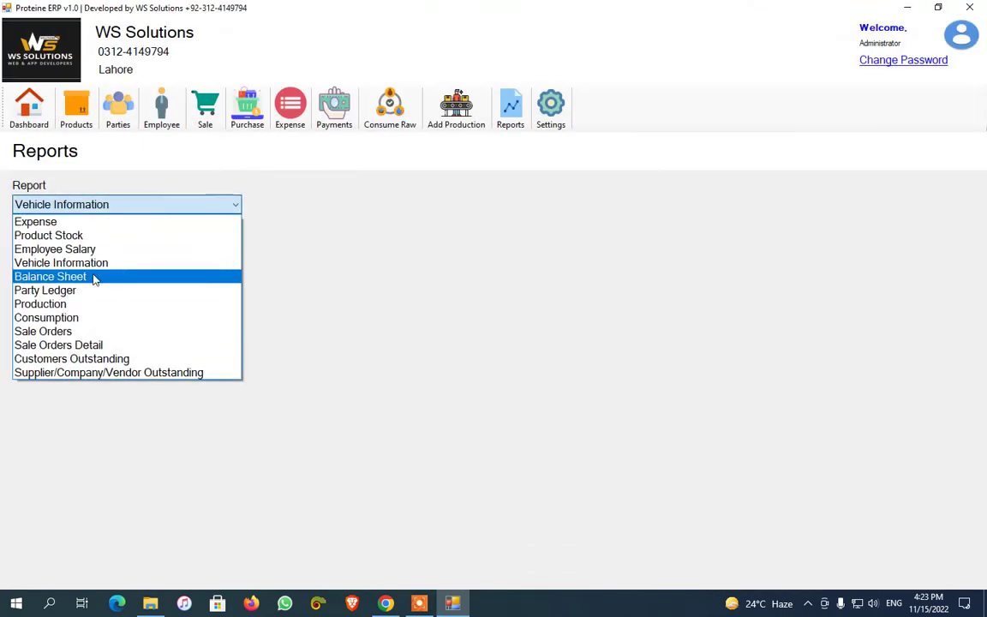
left_click(93, 276)
left_click(100, 243)
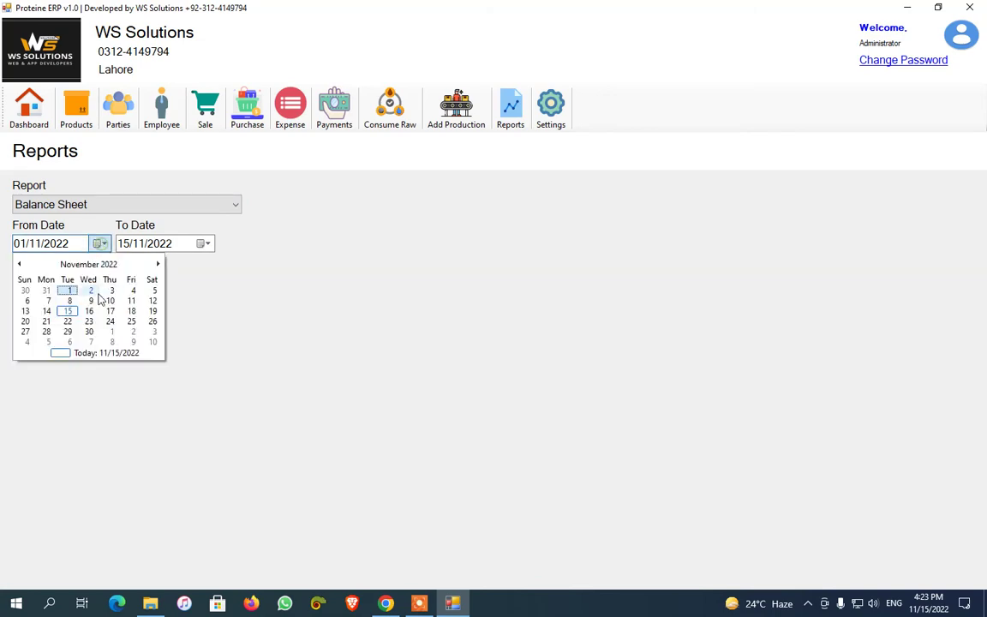
left_click(68, 291)
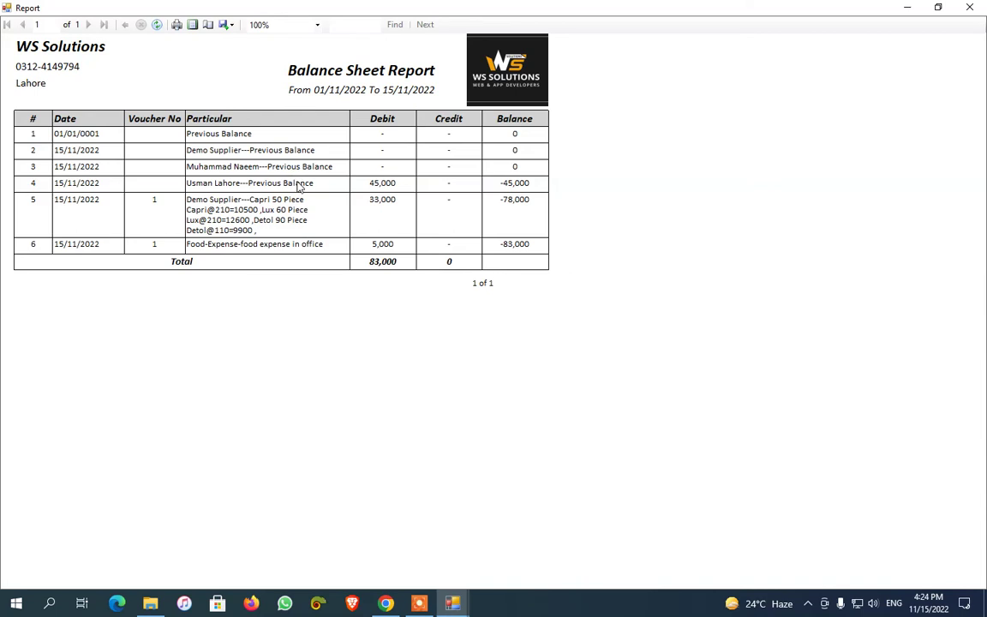
left_click(297, 188)
Close the Balance Sheet and show the selected customer's Party Ledger for 01/11/2022–15/11/2022
left_click(969, 7)
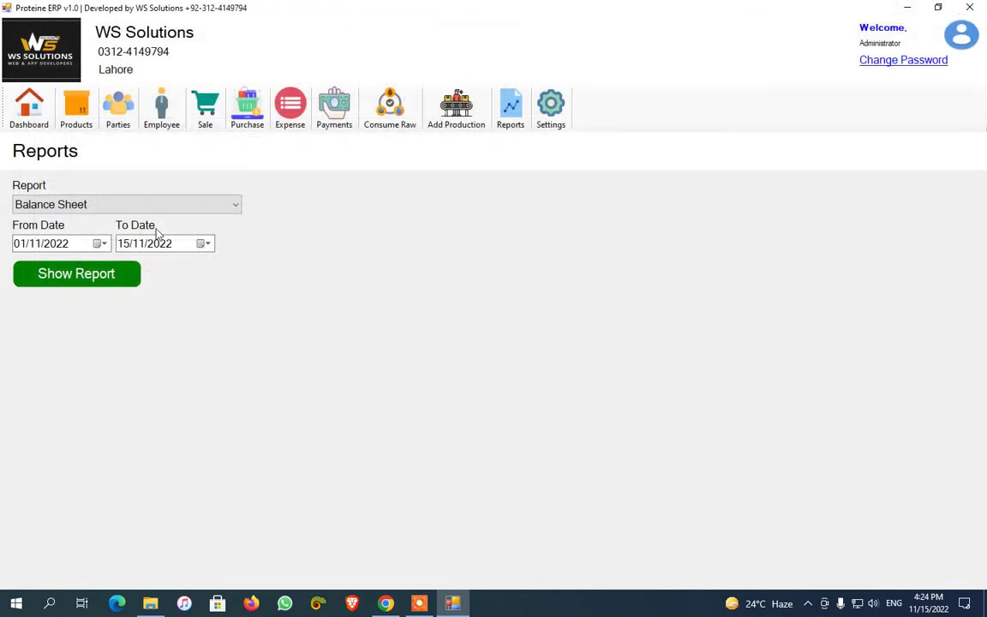
left_click(141, 210)
left_click(132, 289)
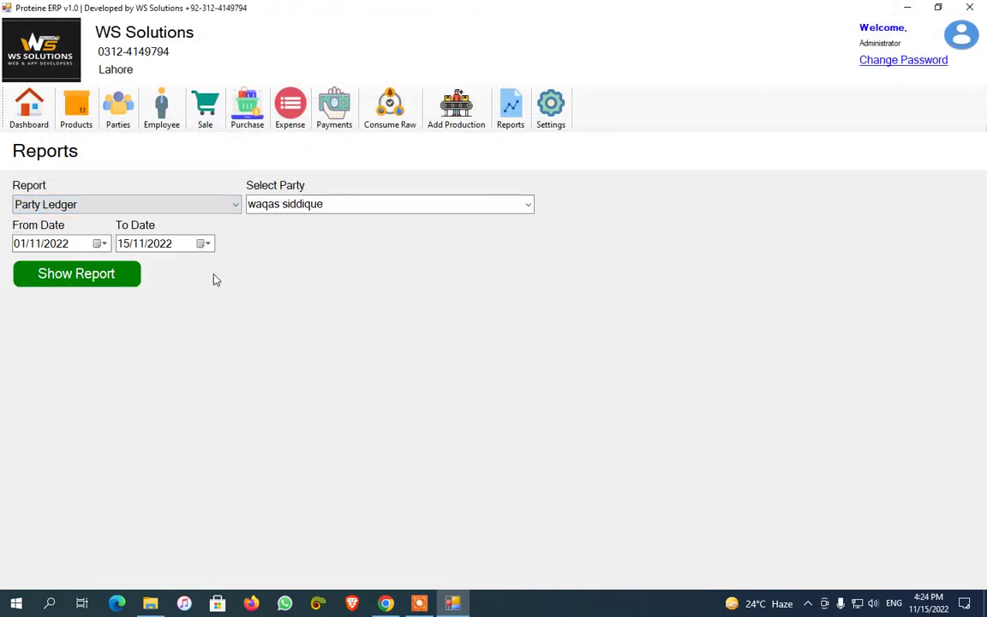
left_click(520, 209)
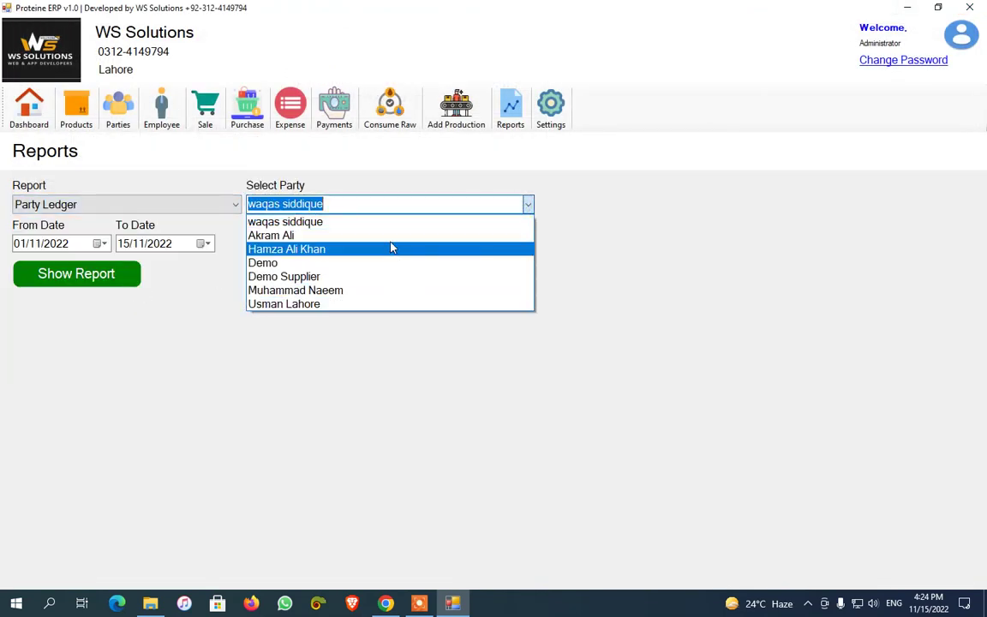
left_click(367, 308)
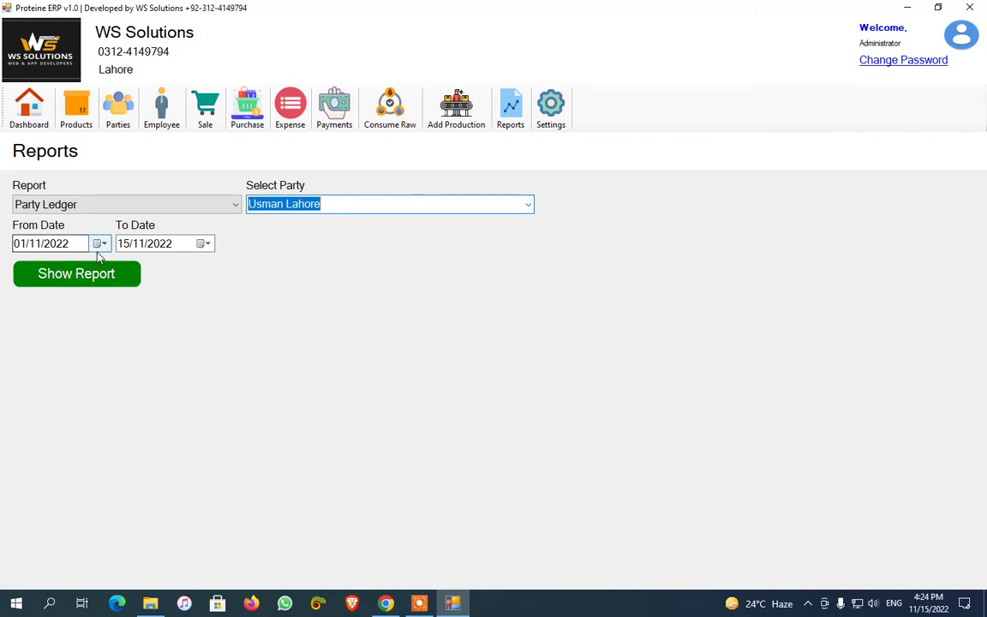
left_click(109, 276)
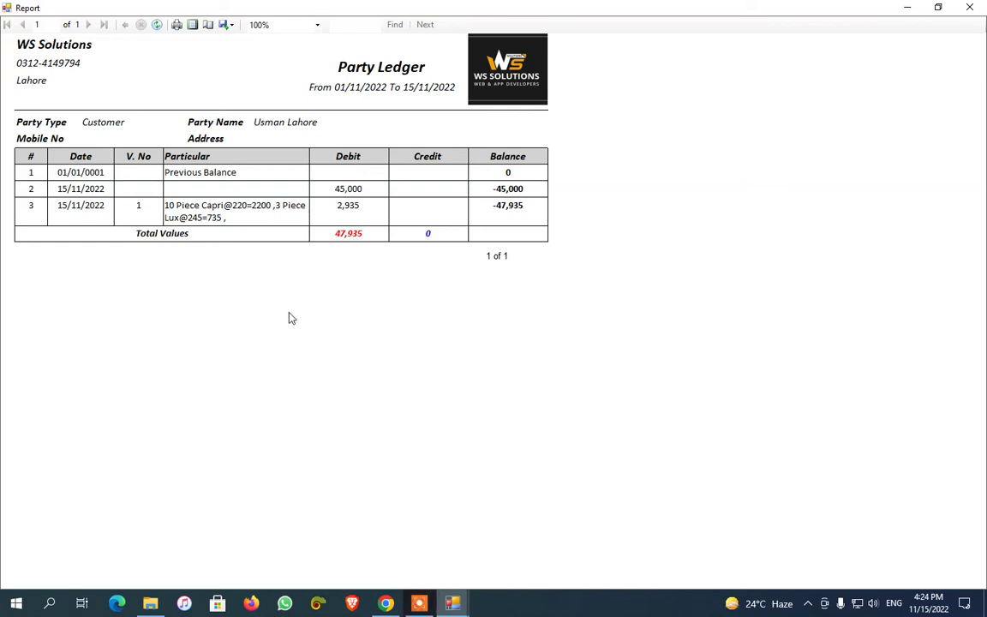
mouse_move(942, 569)
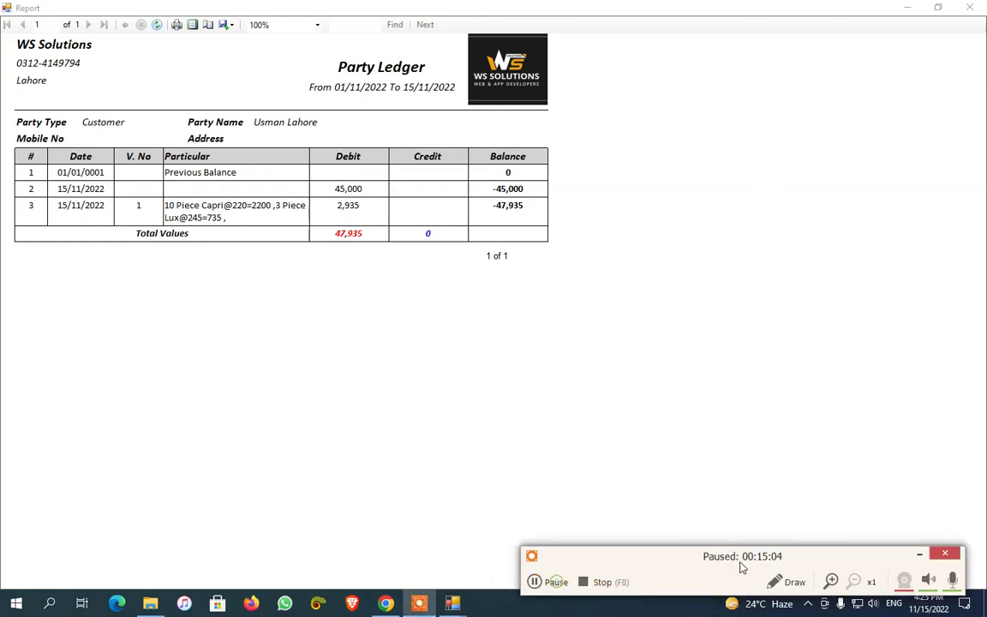
left_click(920, 556)
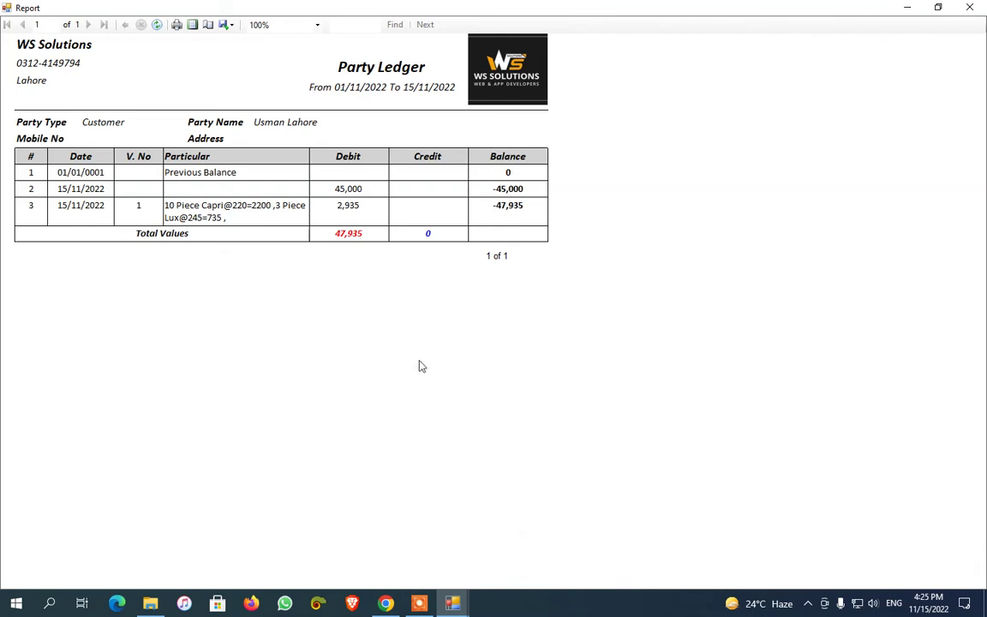
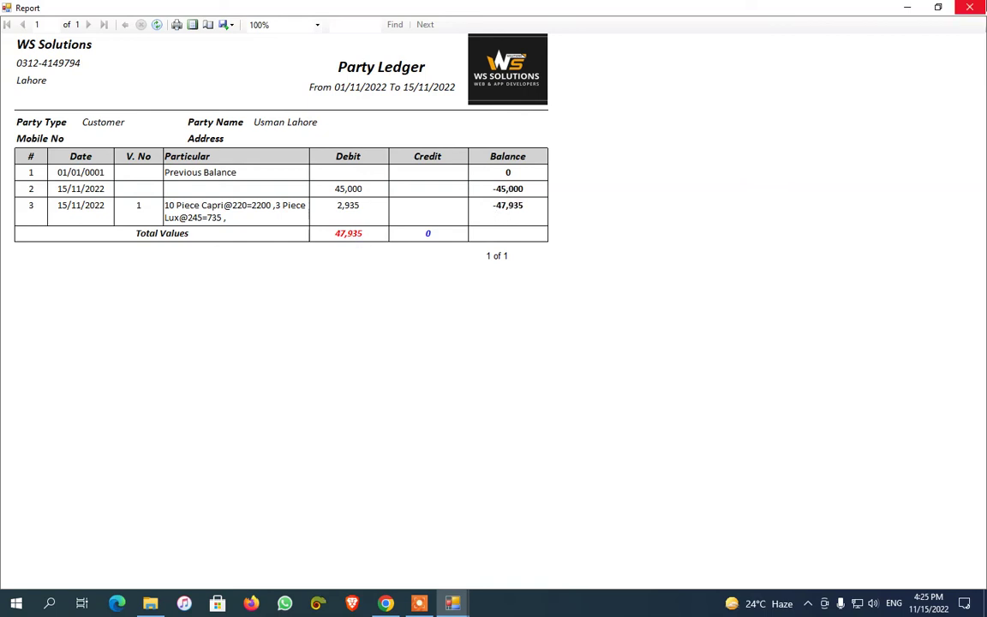
Close the Party Ledger and view the Production report for 01/11/2022–15/11/2022
key("alt+F4")
left_click(177, 208)
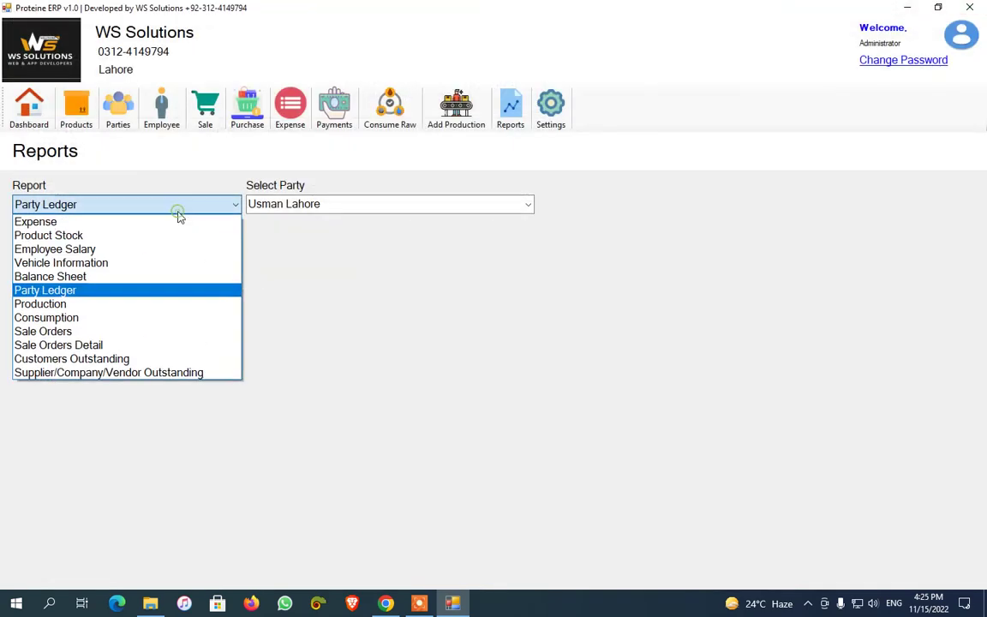
left_click(137, 304)
left_click(103, 276)
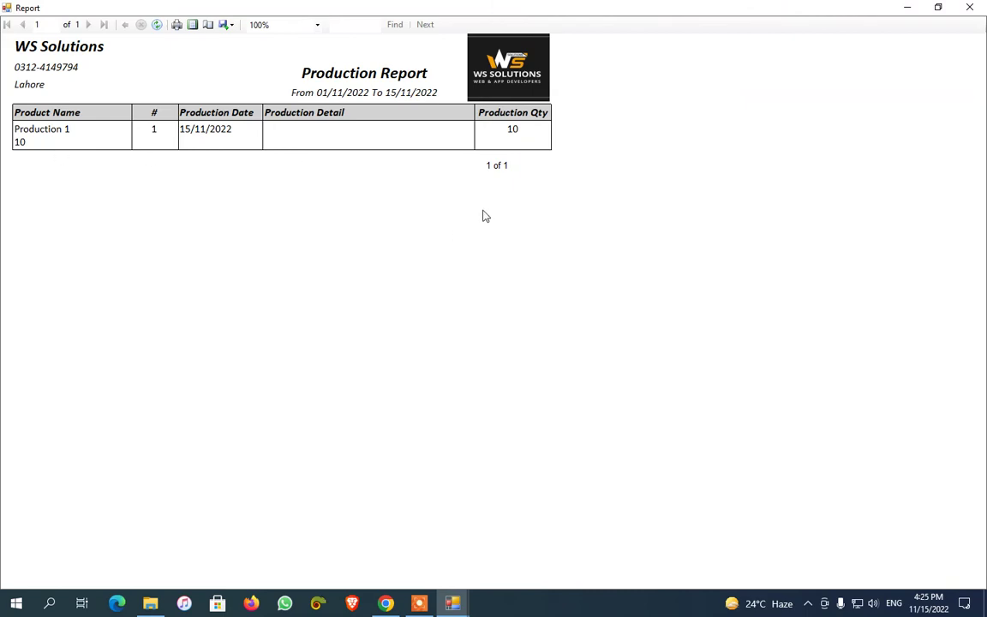
left_click(969, 7)
View the Raw Material Consumption report for the same date range
left_click(133, 206)
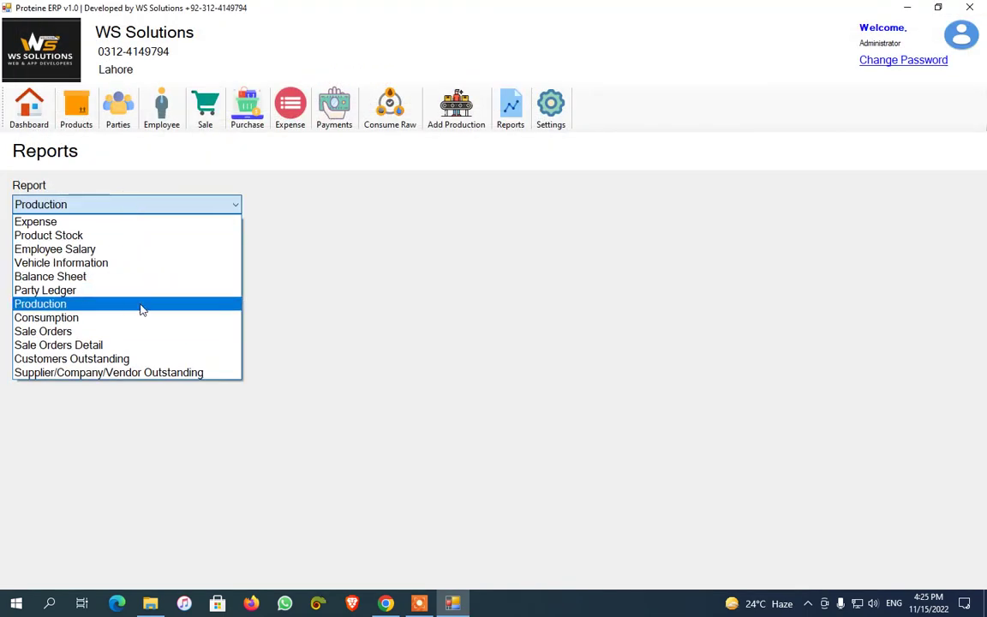
left_click(137, 316)
left_click(94, 279)
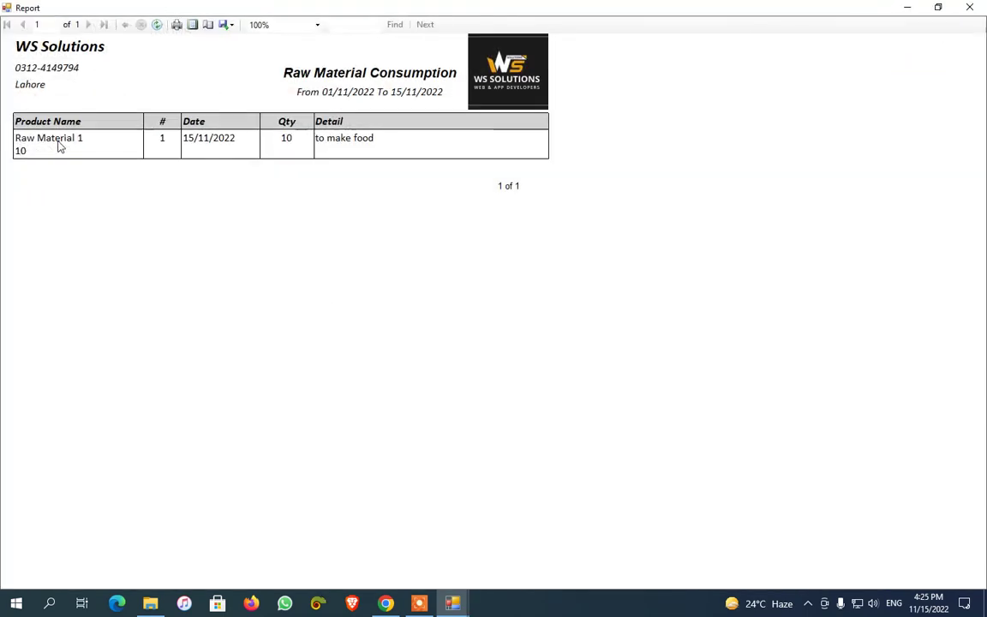
left_click(967, 7)
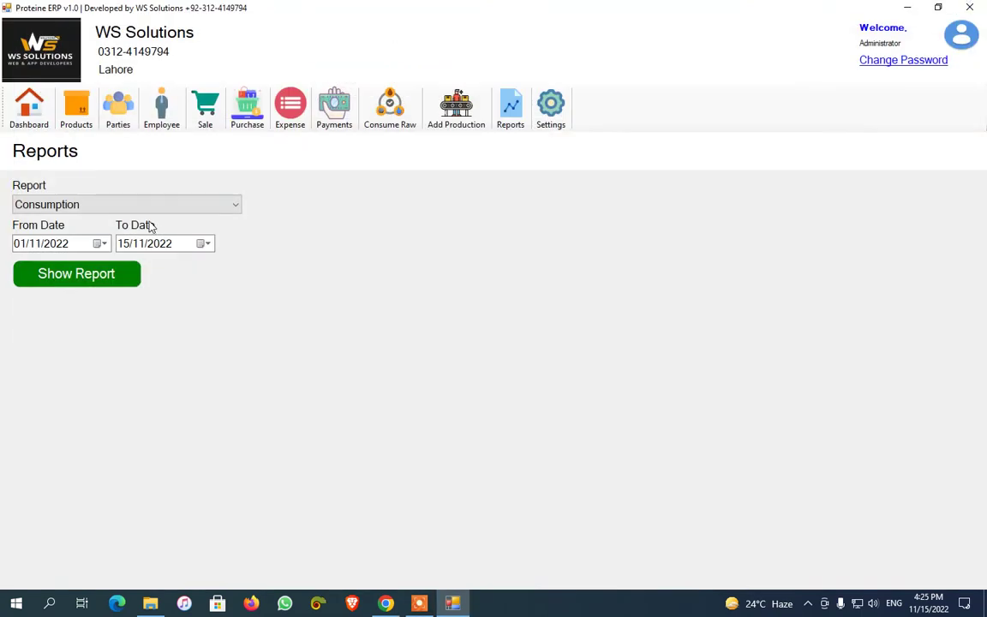
View the Sold Order List report, showing one order totalling 2,935
left_click(136, 205)
left_click(132, 340)
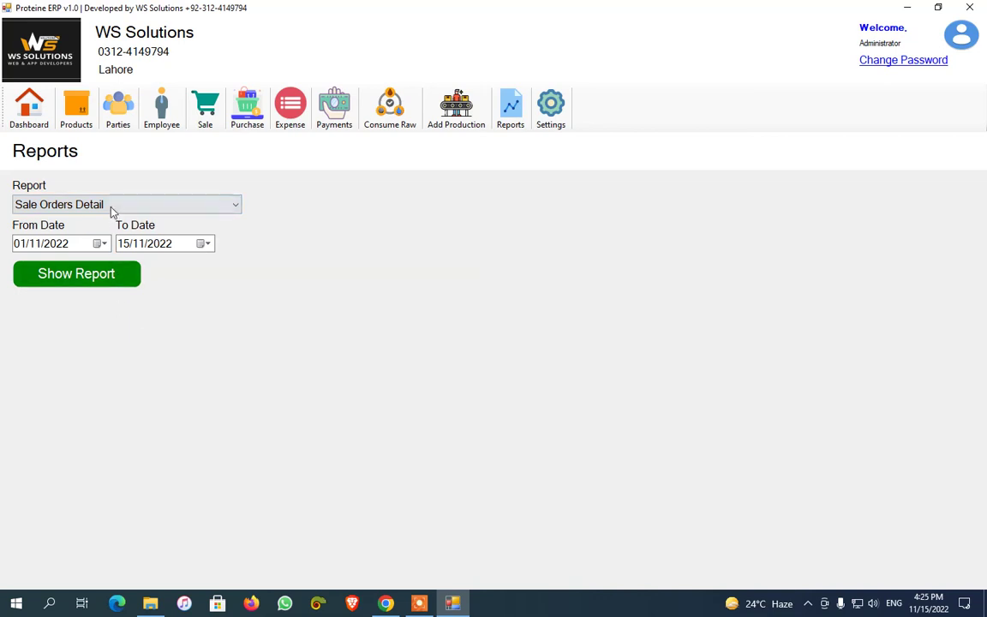
left_click(90, 204)
left_click(121, 330)
left_click(96, 280)
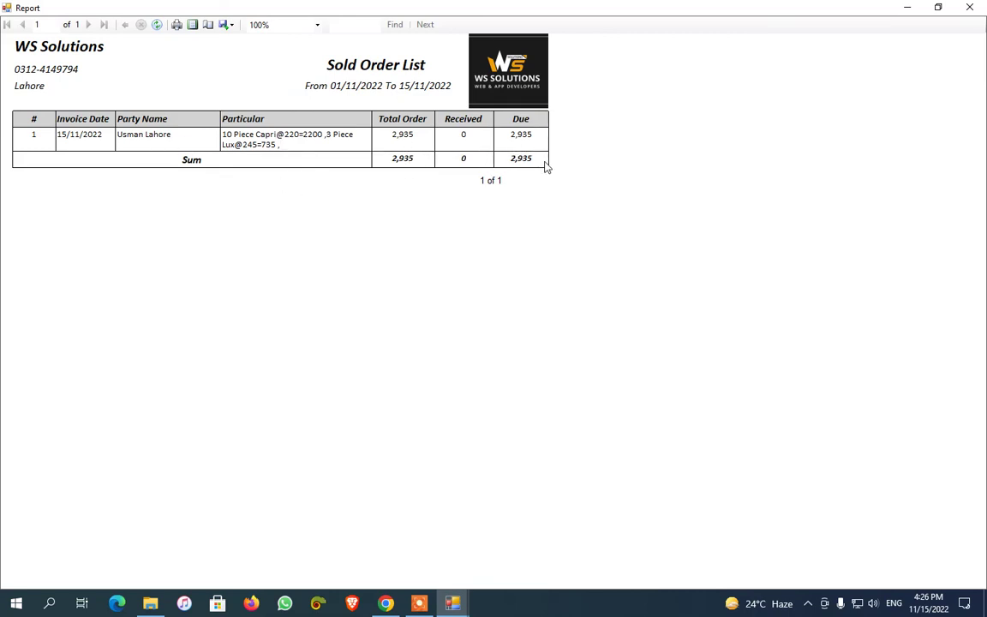
key("alt+F4")
View the Sold Orders Detail report and close it
left_click(126, 206)
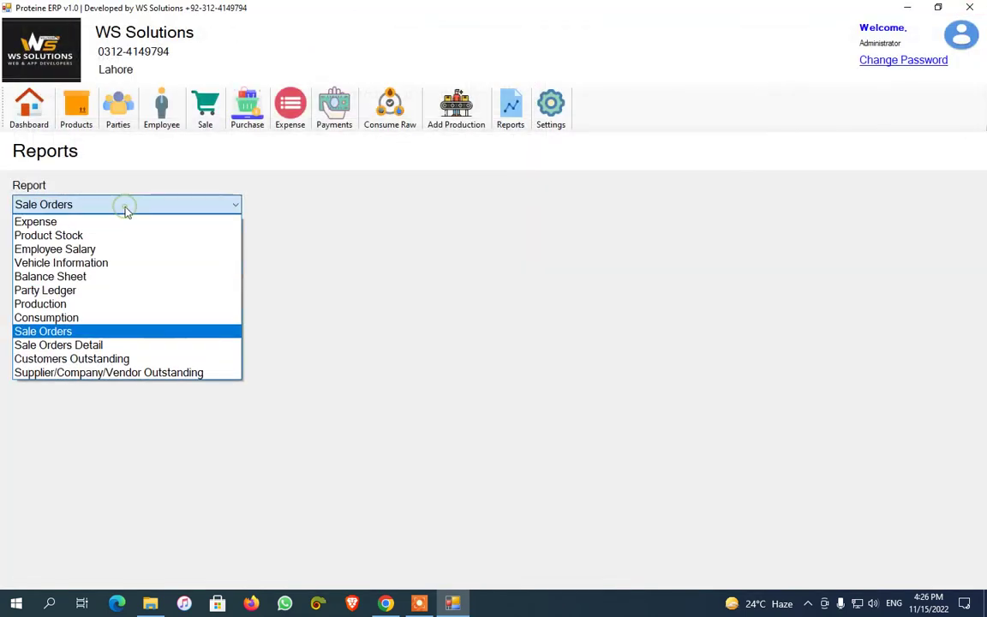
left_click(126, 344)
left_click(94, 275)
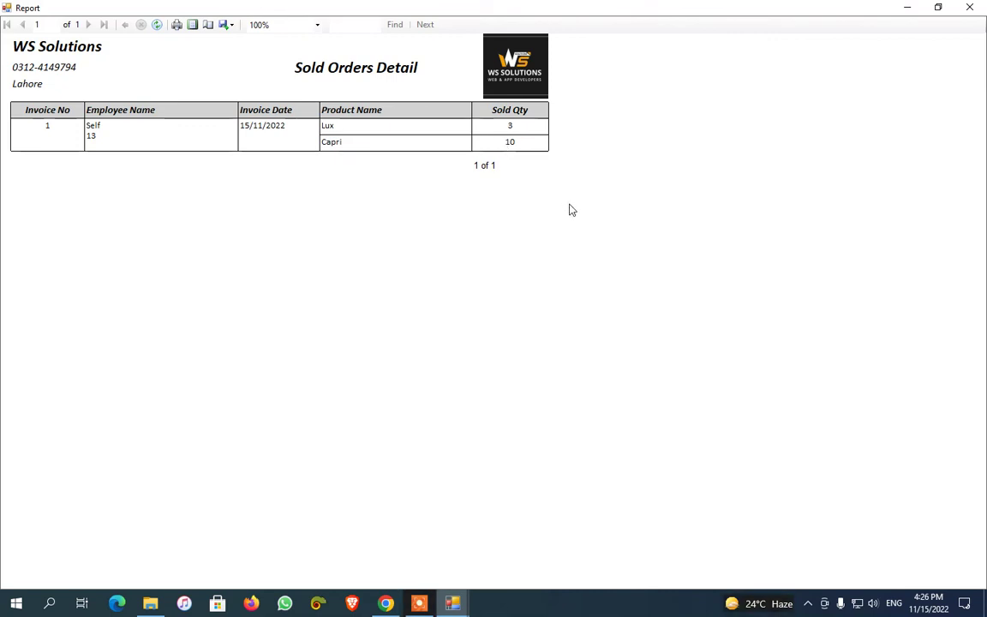
left_click(969, 7)
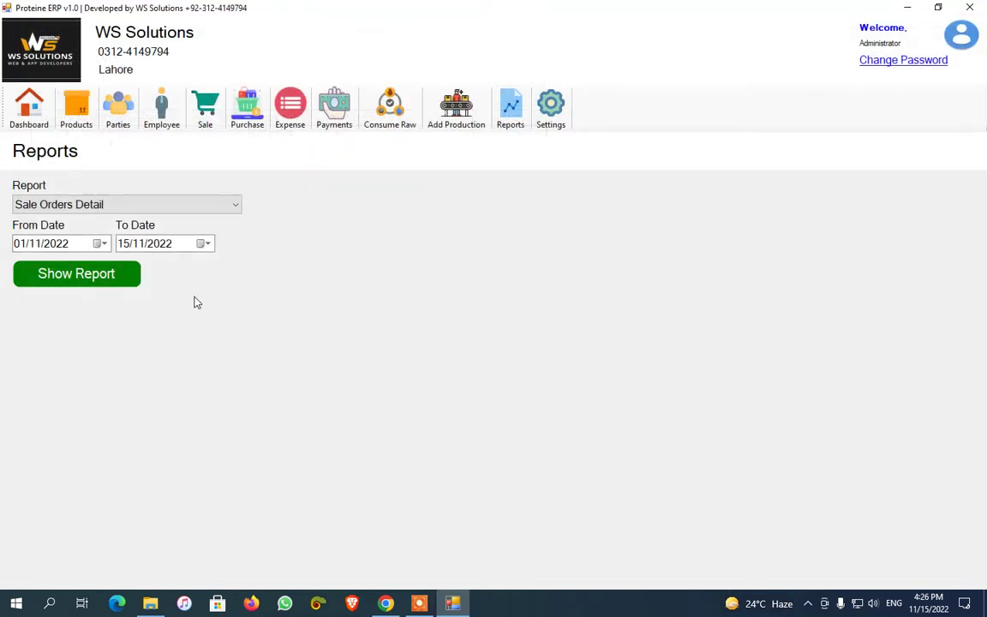
View the Customers Outstanding Party Dues Report and close it
left_click(146, 205)
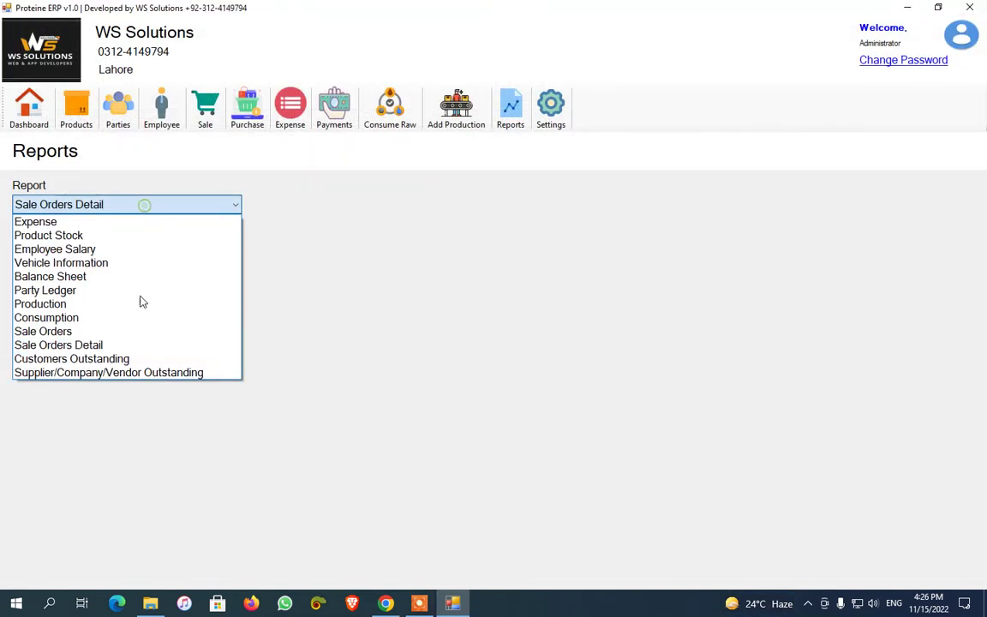
left_click(150, 360)
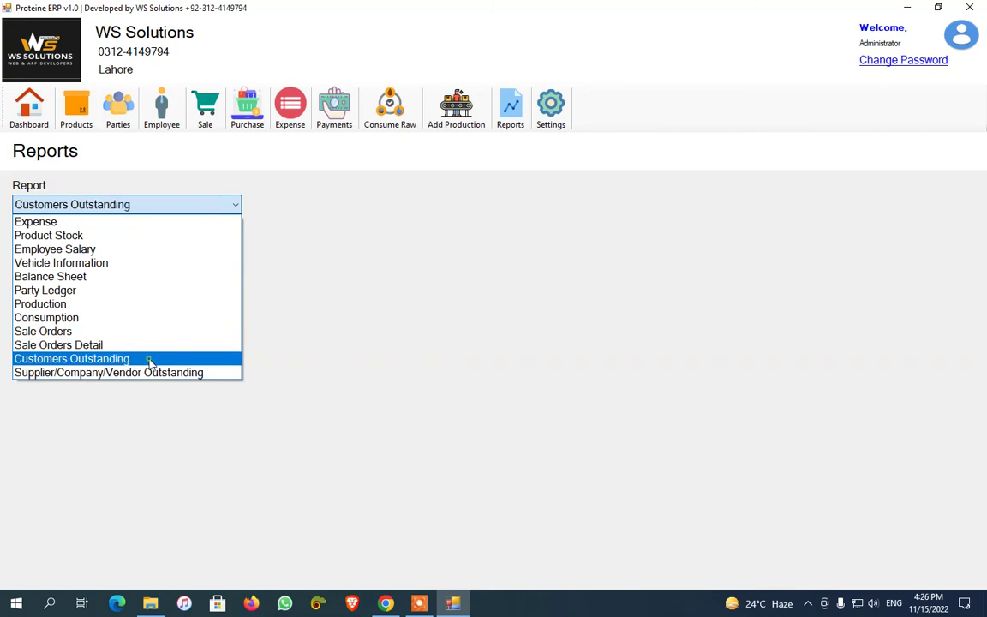
left_click(92, 275)
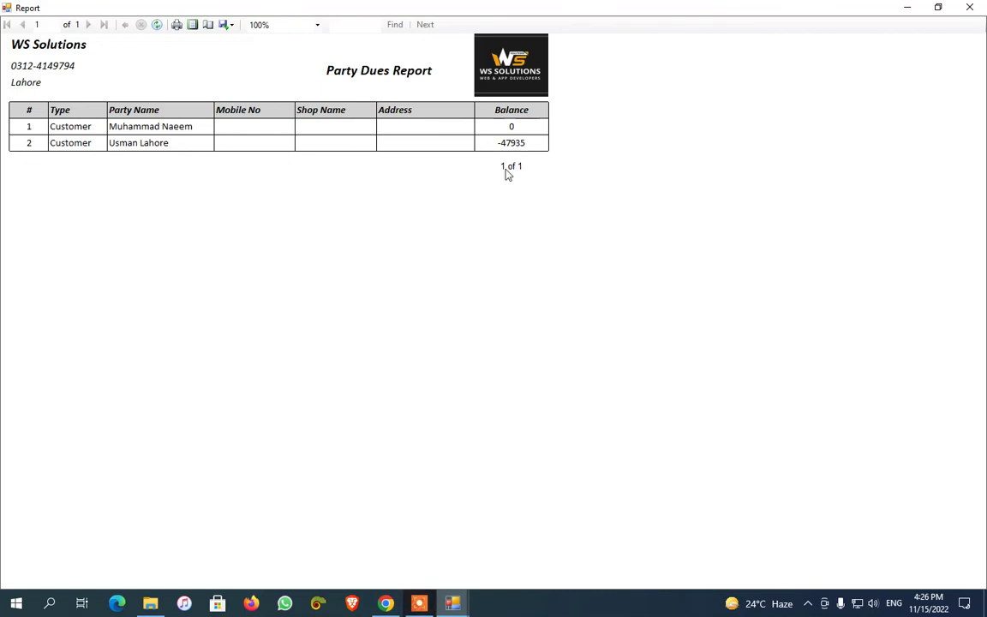
key("alt+F4")
View the Supplier/Company/Vendor Outstanding Party Dues Report and close it
left_click(122, 206)
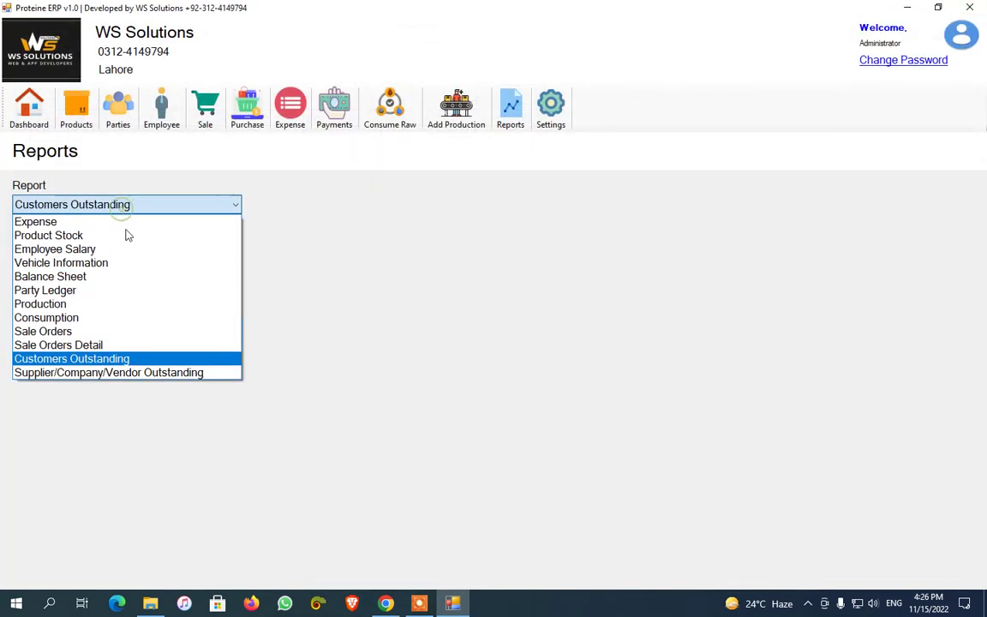
left_click(144, 373)
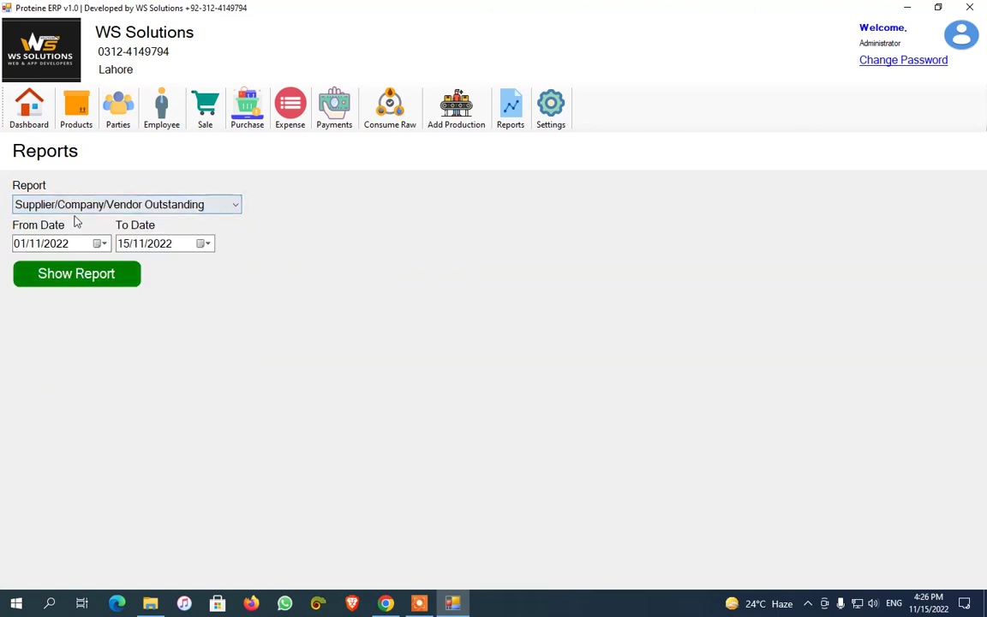
left_click(86, 265)
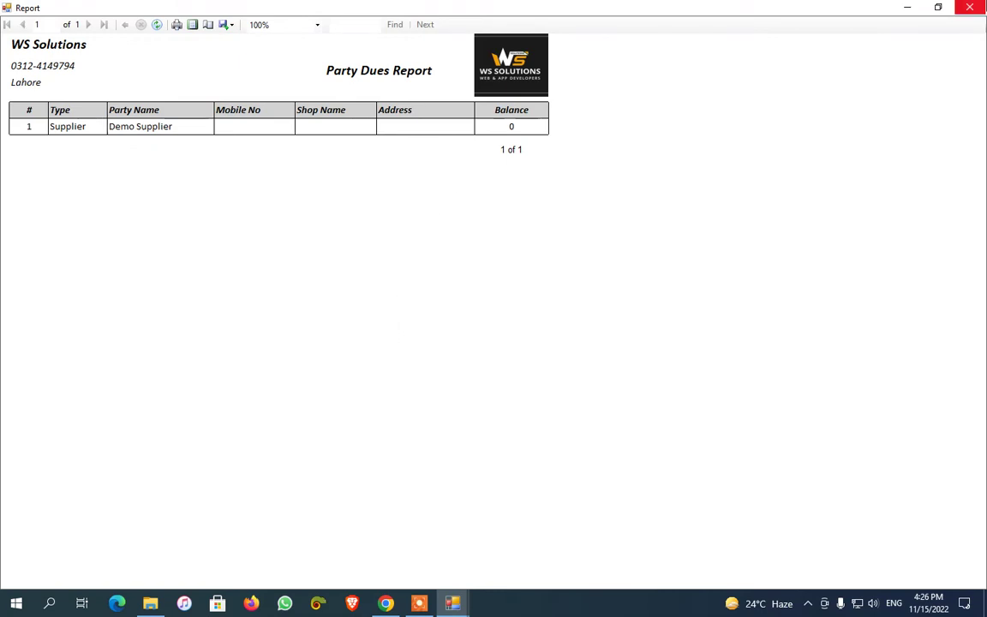
left_click(969, 7)
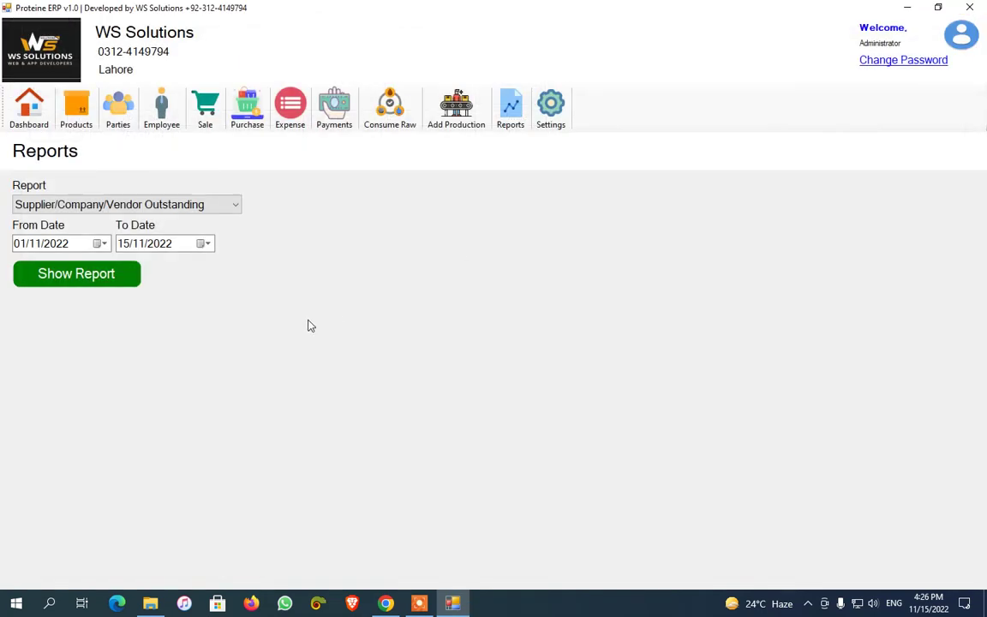
Select the customer with the outstanding balance in Receive Payment, then close without saving
left_click(328, 127)
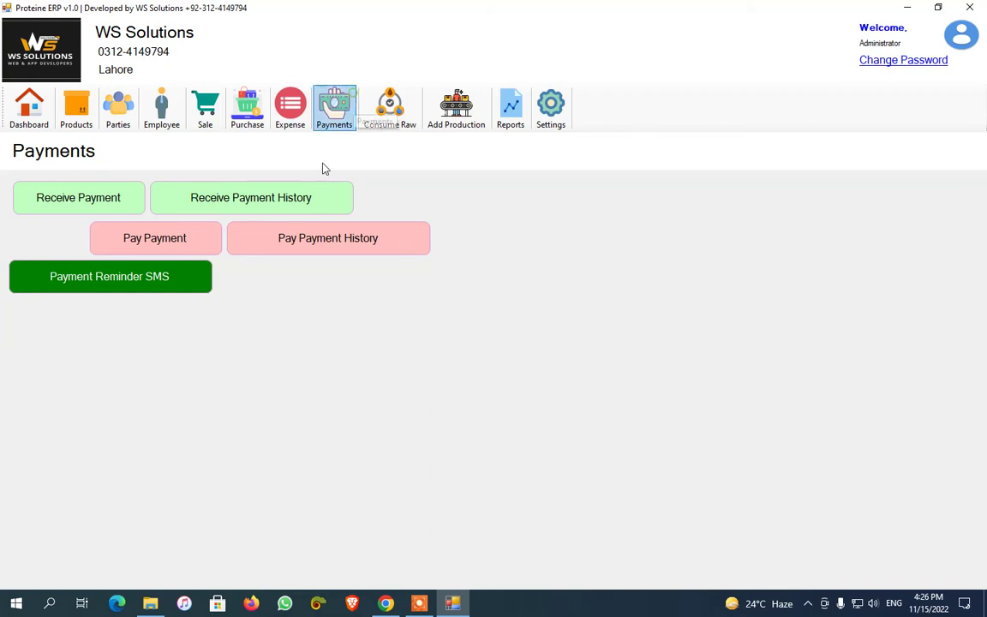
left_click(99, 202)
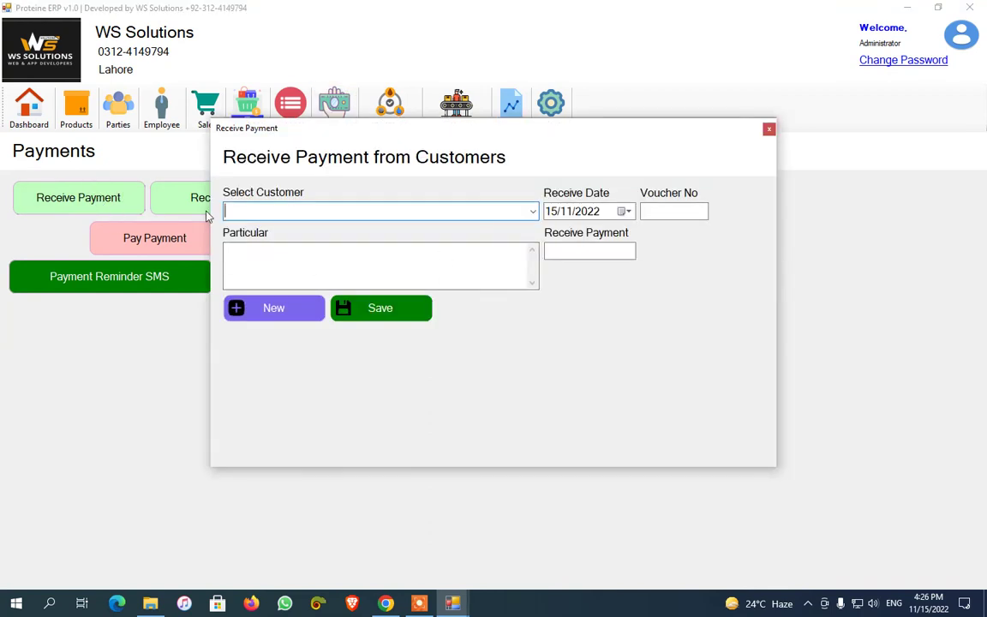
left_click(520, 212)
left_click(430, 283)
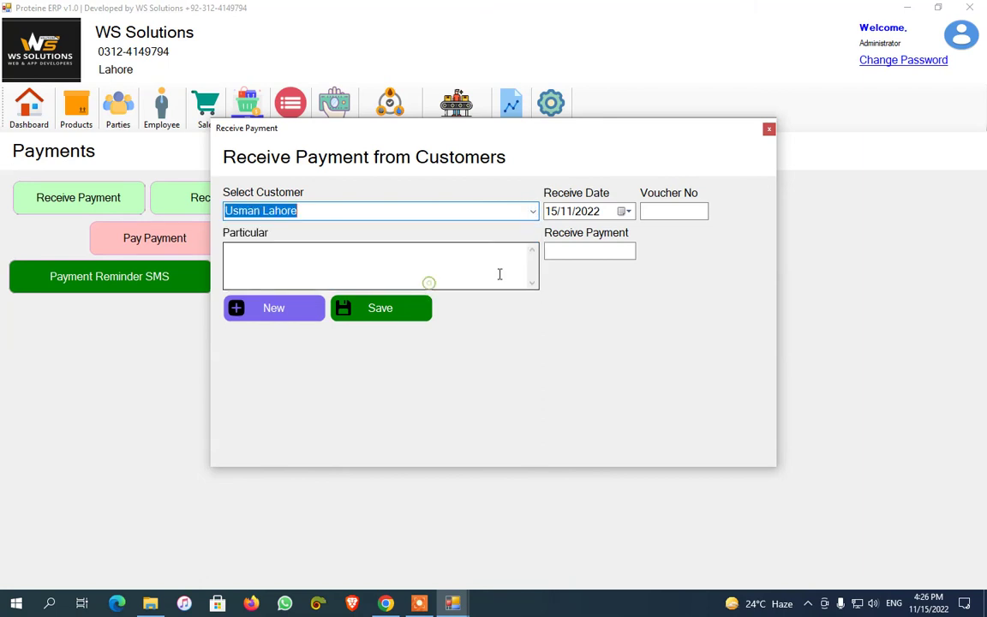
left_click(768, 130)
Generate the Customers Outstanding report, showing balances 0 and -47935, then close it
left_click(510, 107)
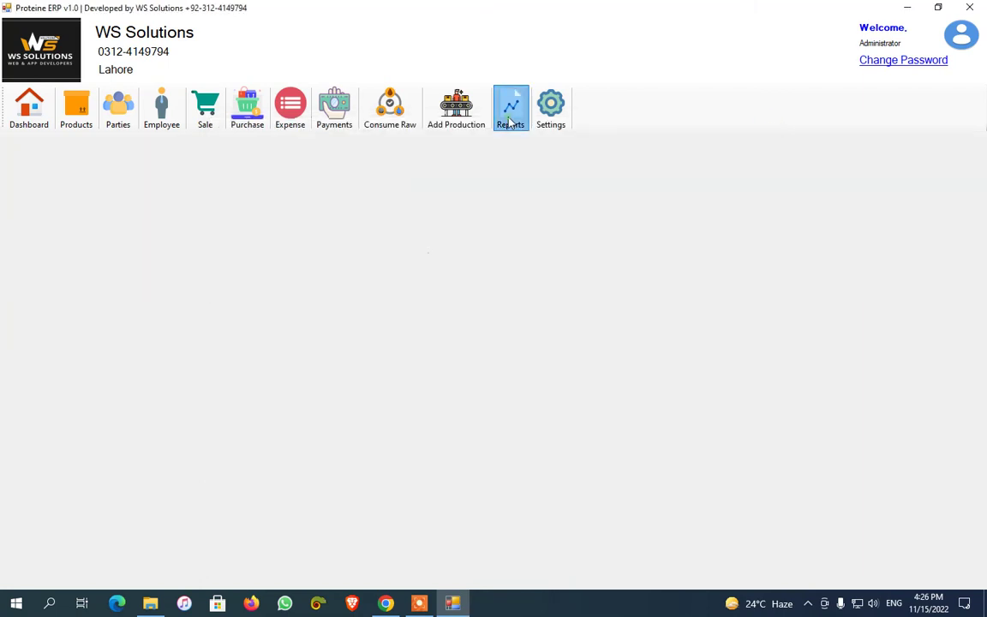
left_click(172, 206)
left_click(103, 359)
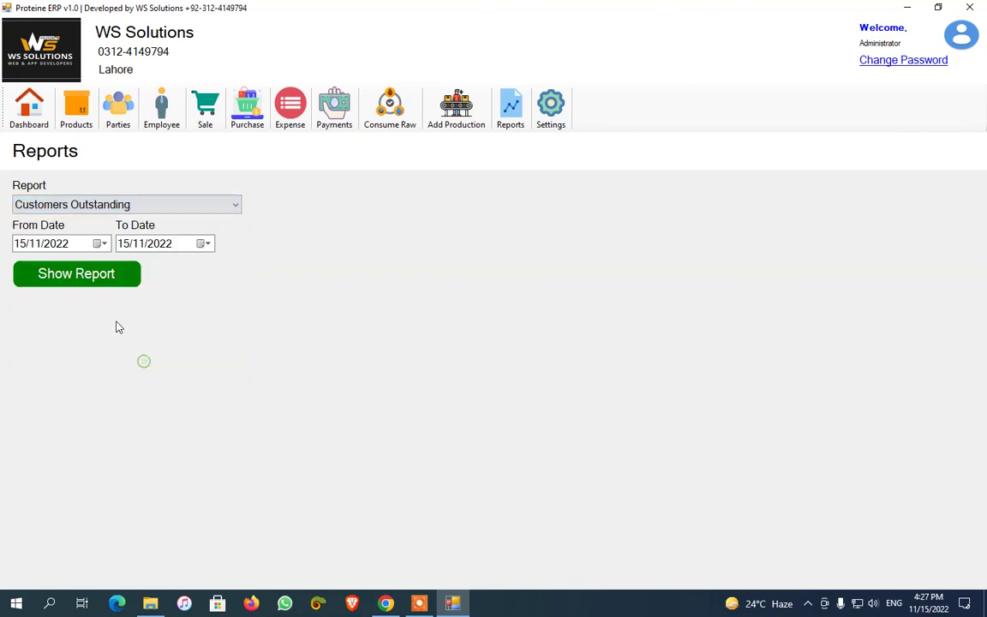
left_click(96, 282)
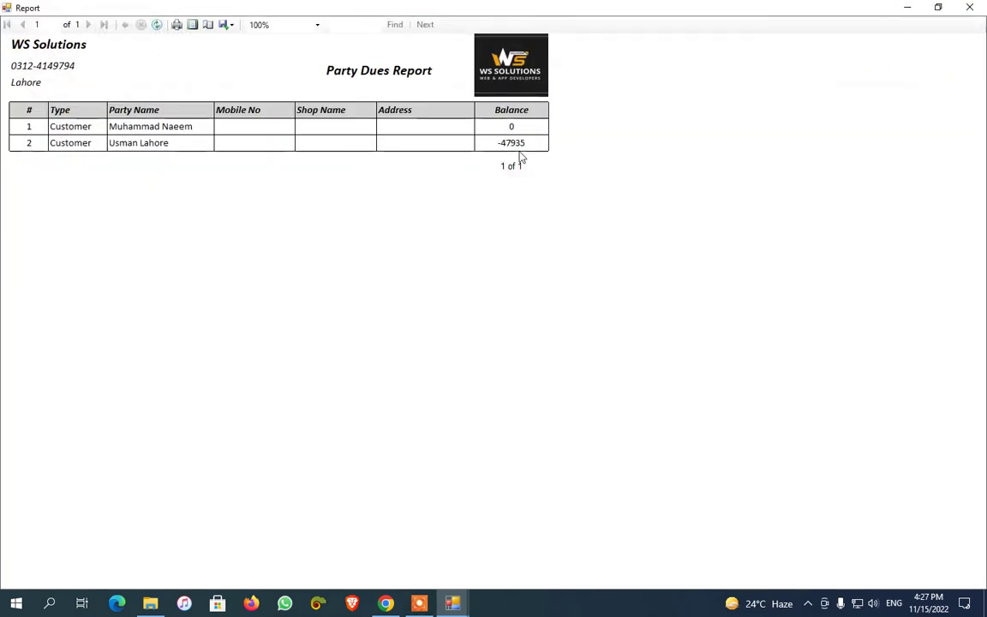
left_click(969, 7)
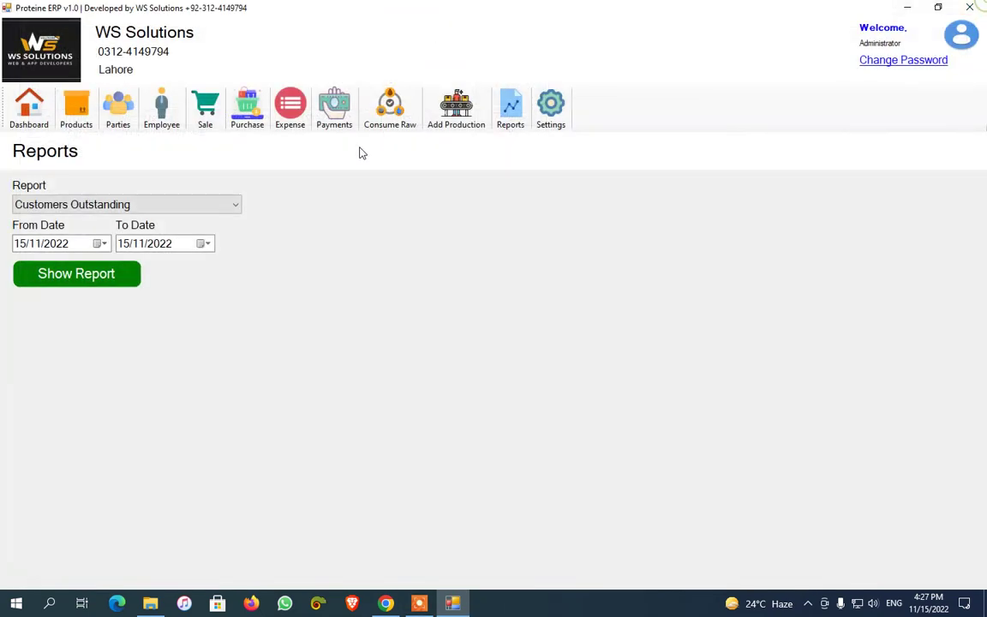
Save a 47000 Receive Payment with Particular 'online' for the indebted customer and confirm
left_click(334, 110)
left_click(78, 197)
left_click(472, 210)
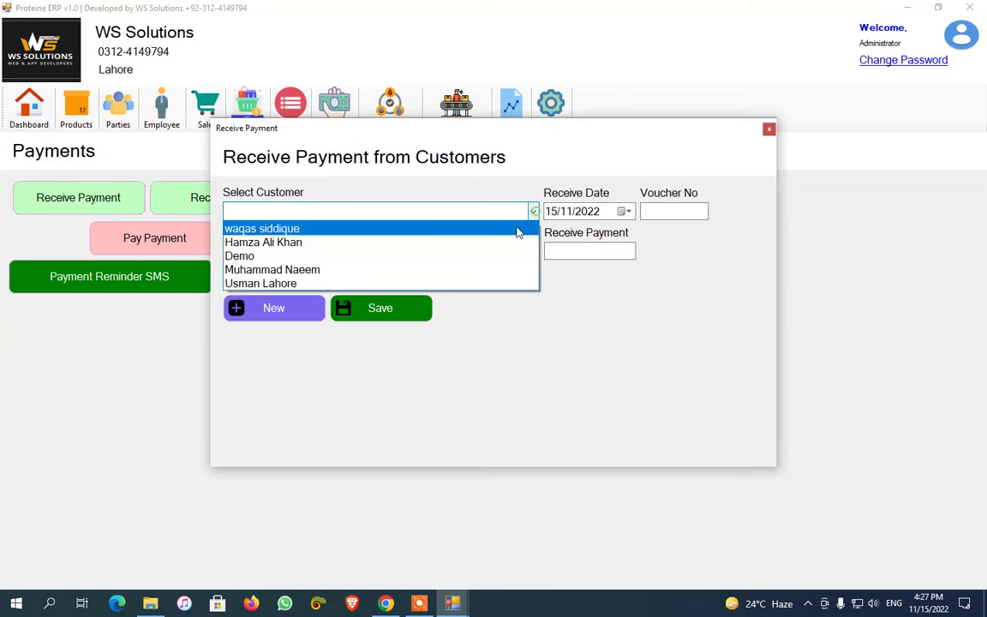
left_click(472, 210)
key("Down")
left_click(589, 250)
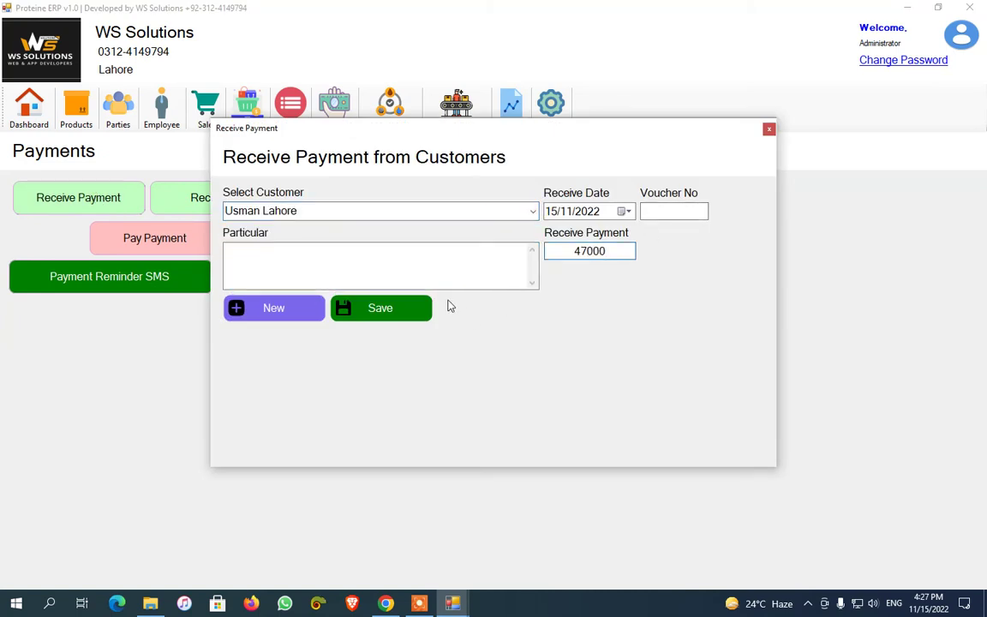
left_click(450, 264)
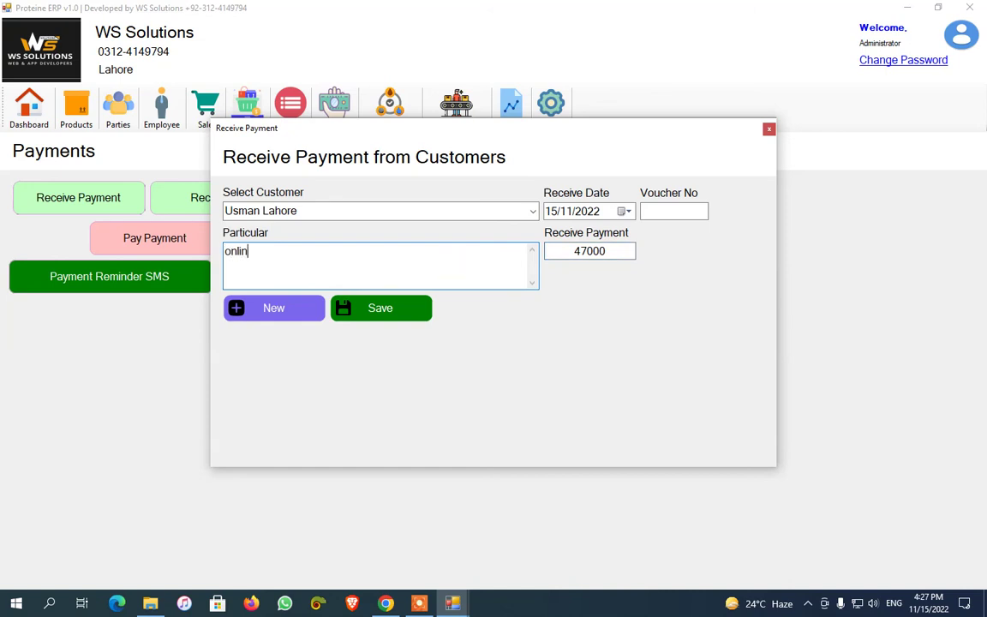
left_click(408, 308)
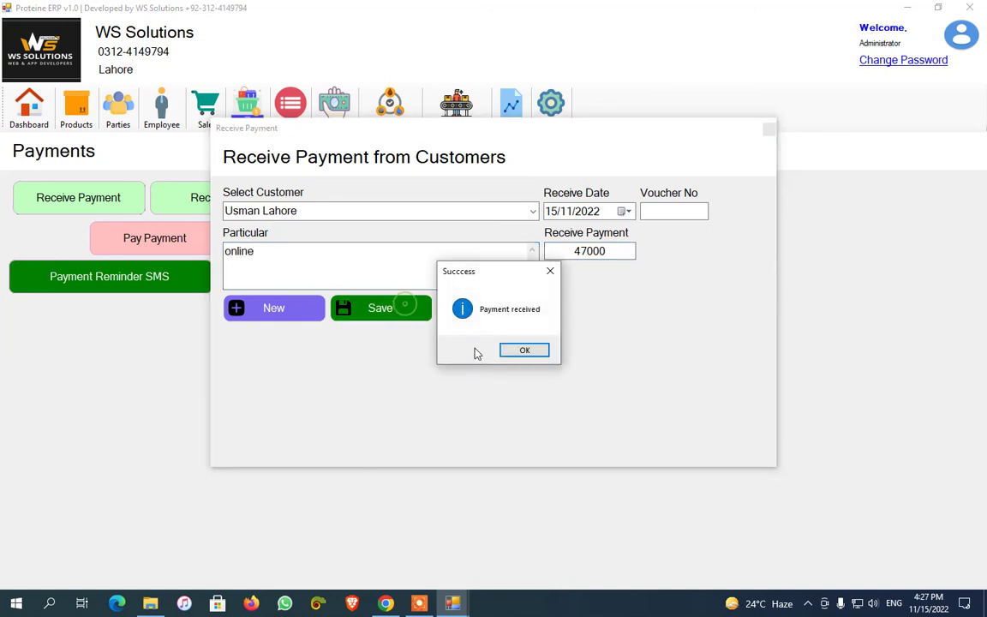
left_click(520, 348)
Review the paying customer's entries in Receive Payment History
left_click(768, 129)
left_click(259, 196)
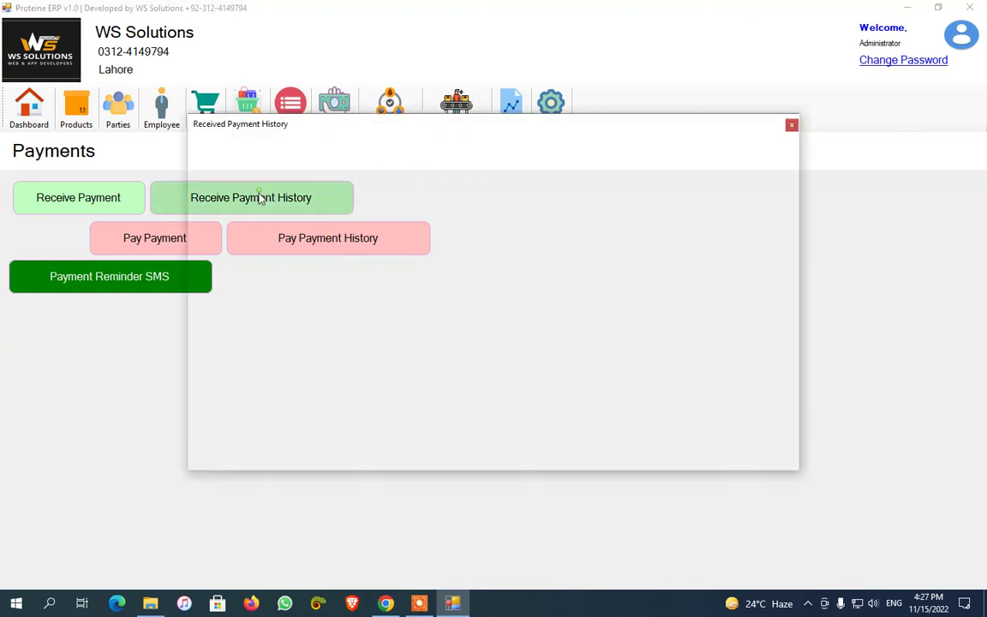
left_click(544, 205)
left_click(506, 278)
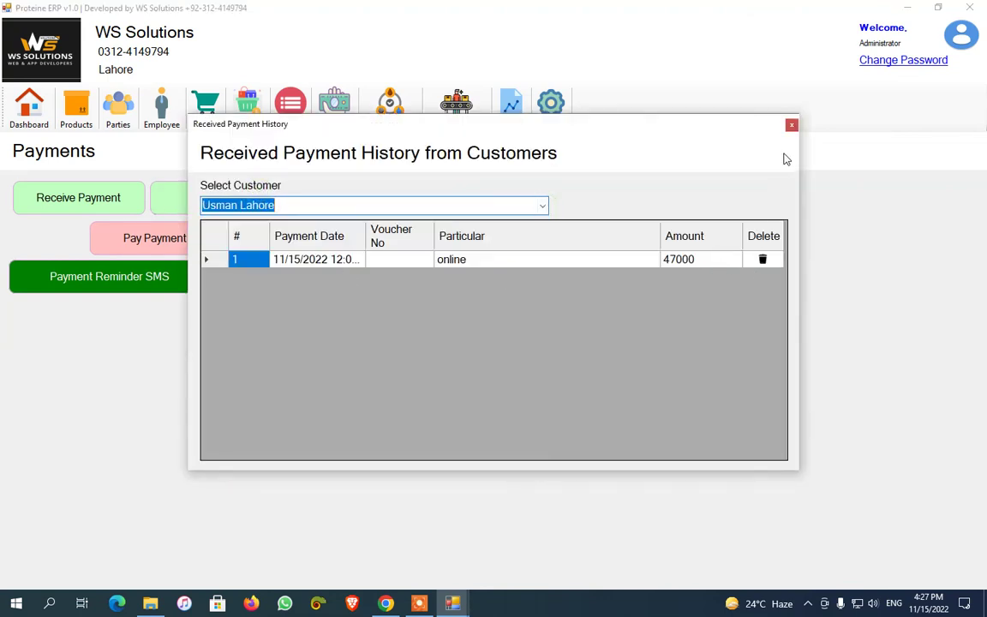
left_click(792, 126)
Regenerate the Customers Outstanding report, now showing -935, and close it
left_click(511, 107)
left_click(176, 206)
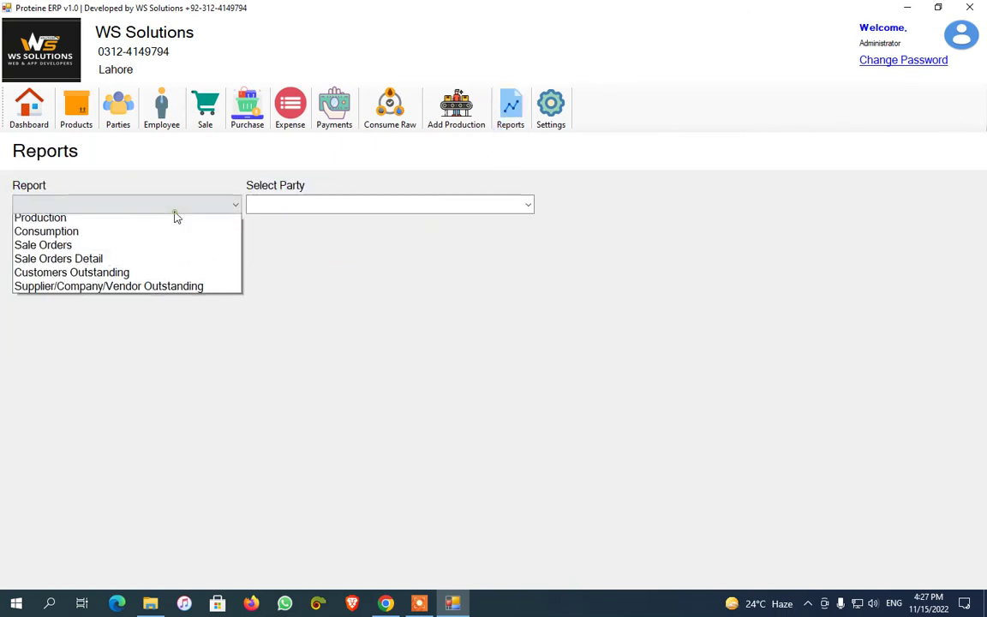
left_click(177, 209)
left_click(171, 212)
left_click(143, 358)
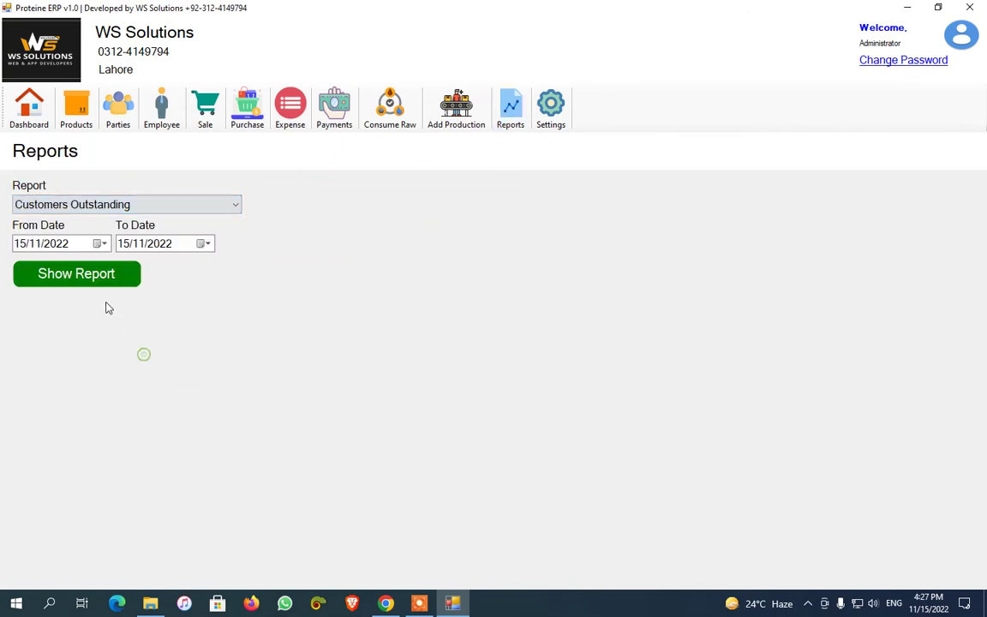
left_click(97, 282)
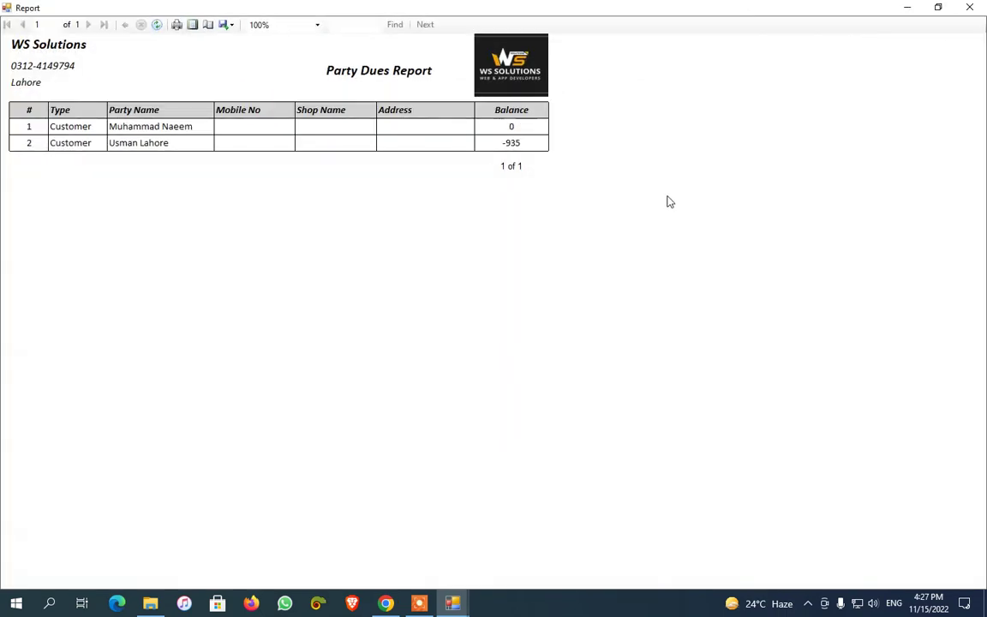
left_click(968, 7)
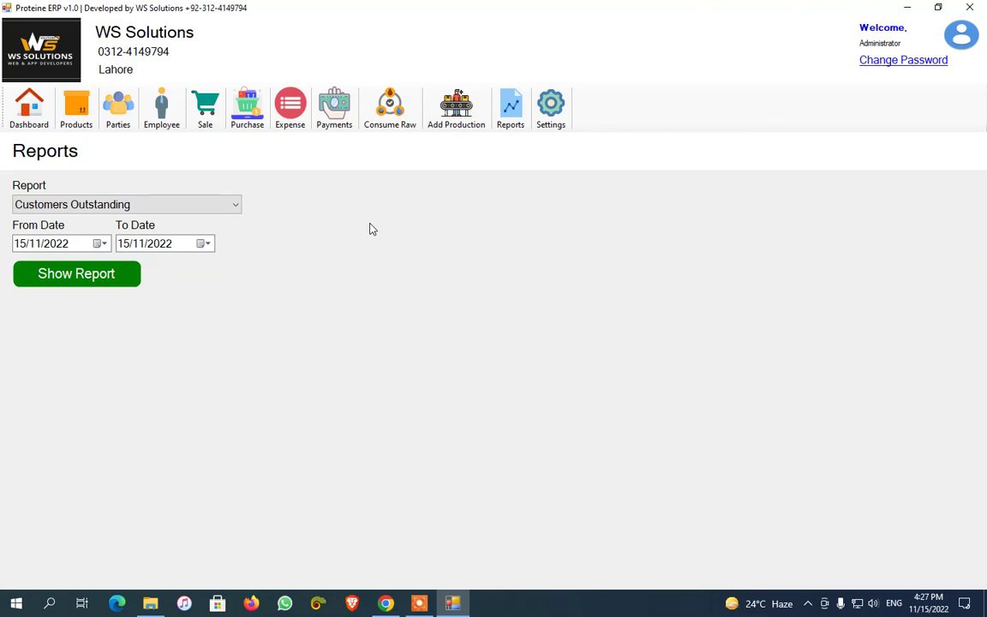
Try Demo Supplier and another supplier in Pay Payment, then open the Payment Reminder SMS list
left_click(335, 106)
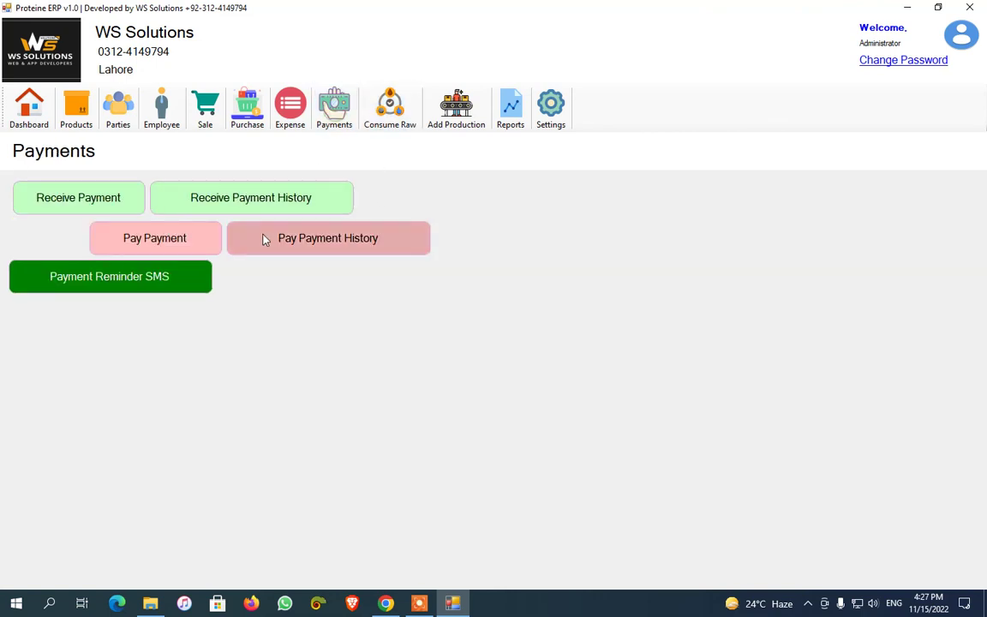
left_click(155, 238)
left_click(477, 210)
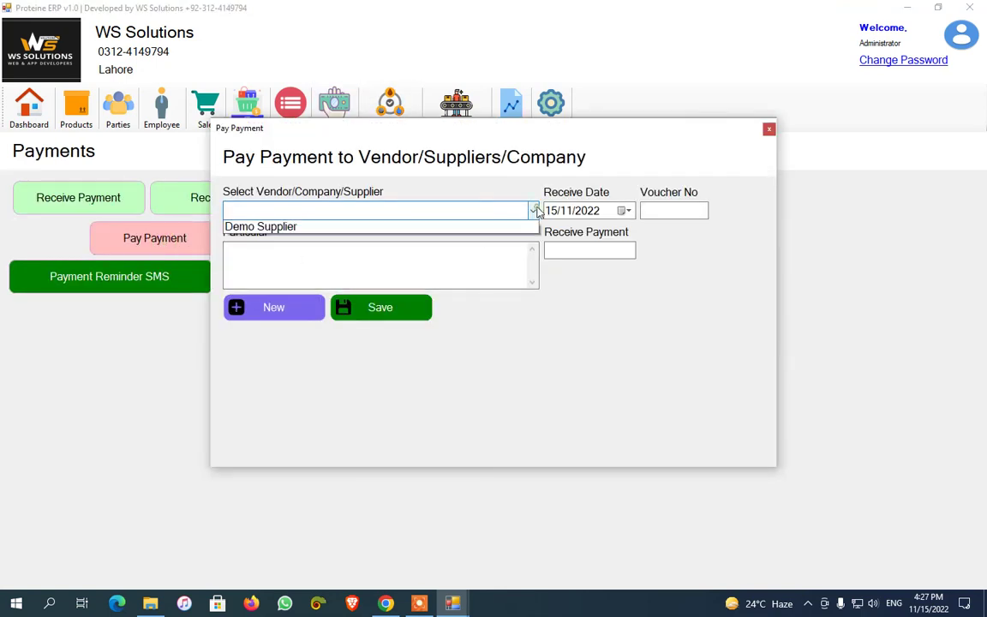
left_click(467, 225)
left_click(532, 211)
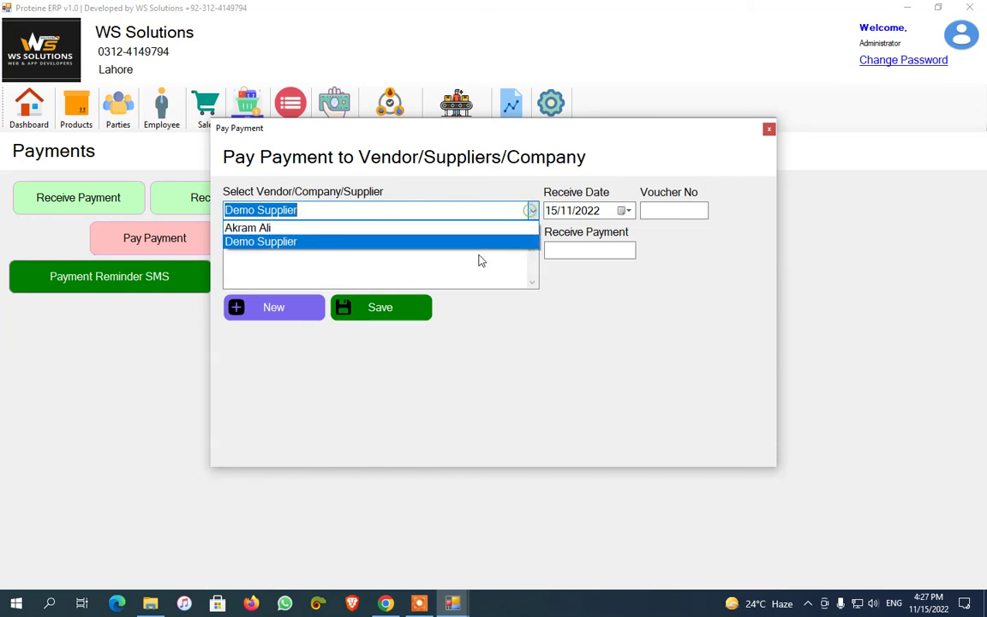
left_click(443, 226)
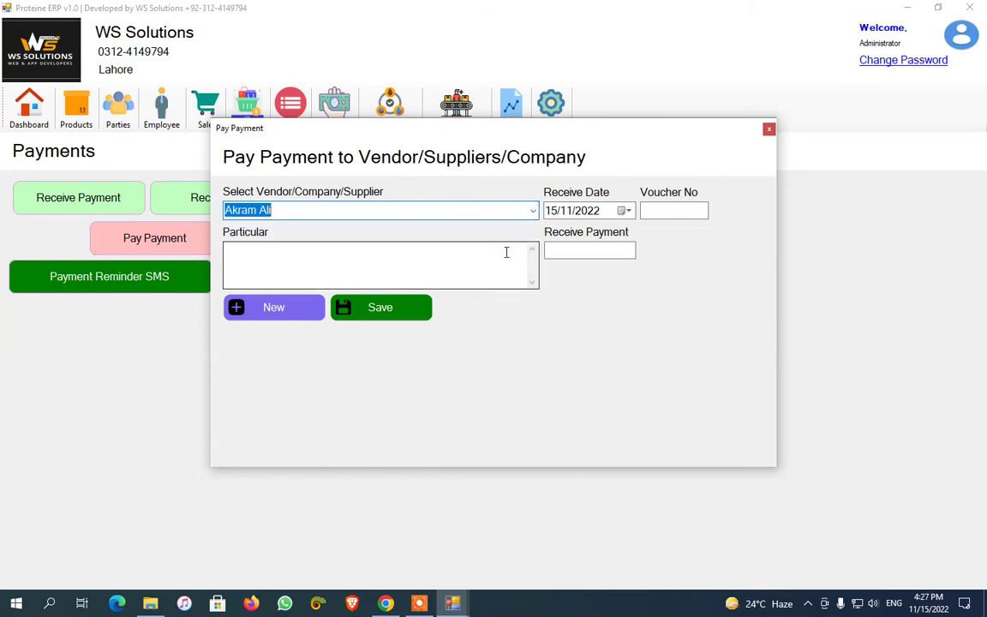
left_click(769, 128)
left_click(155, 266)
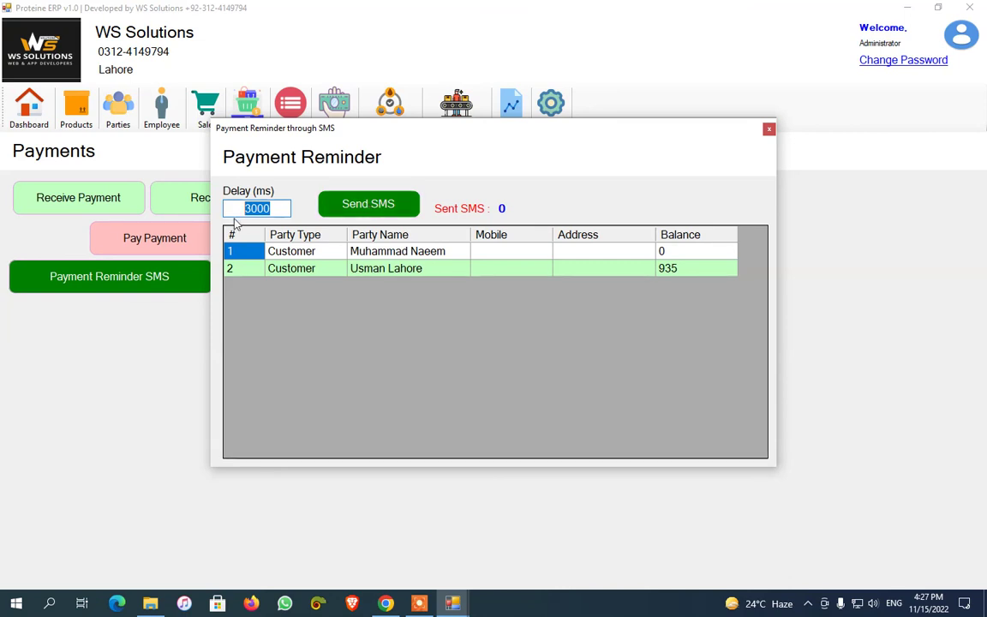
Send reminder SMS to both customers with the 3000 ms delay, then return to the Dashboard
left_click(239, 214)
double_click(239, 213)
left_click(385, 214)
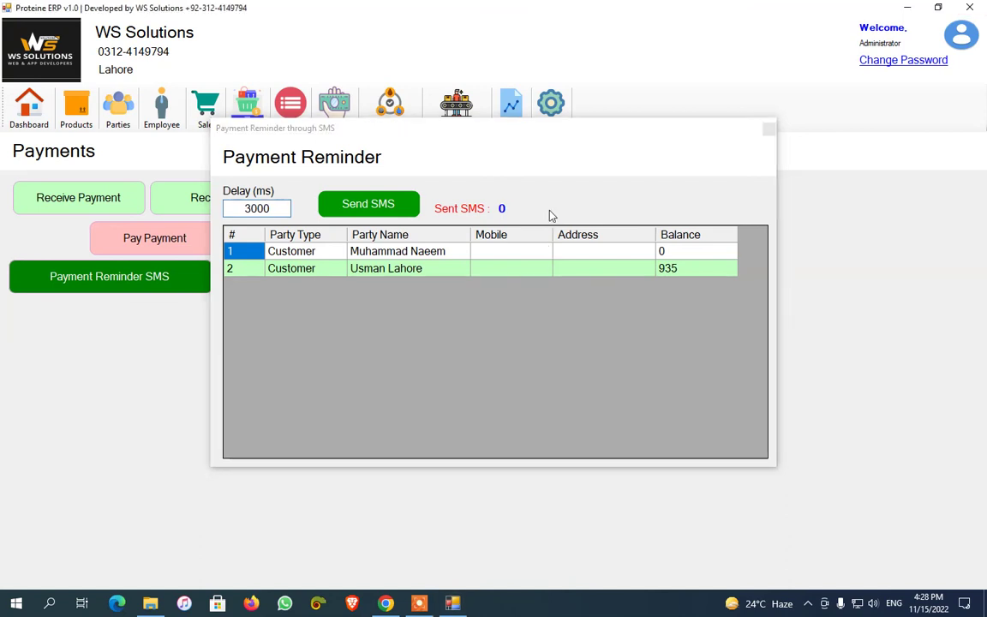
left_click(533, 349)
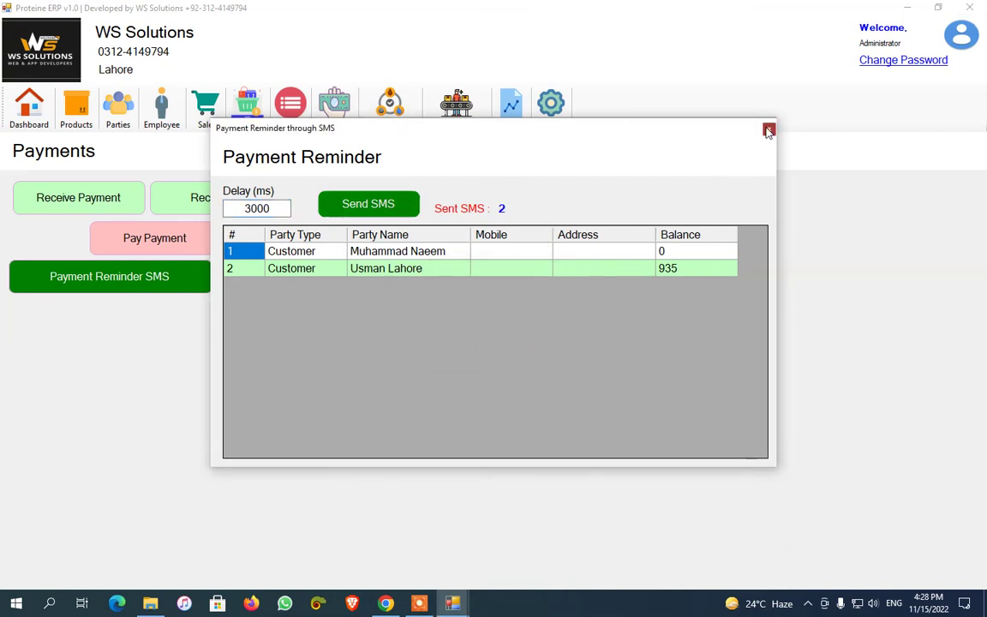
left_click(768, 129)
left_click(35, 116)
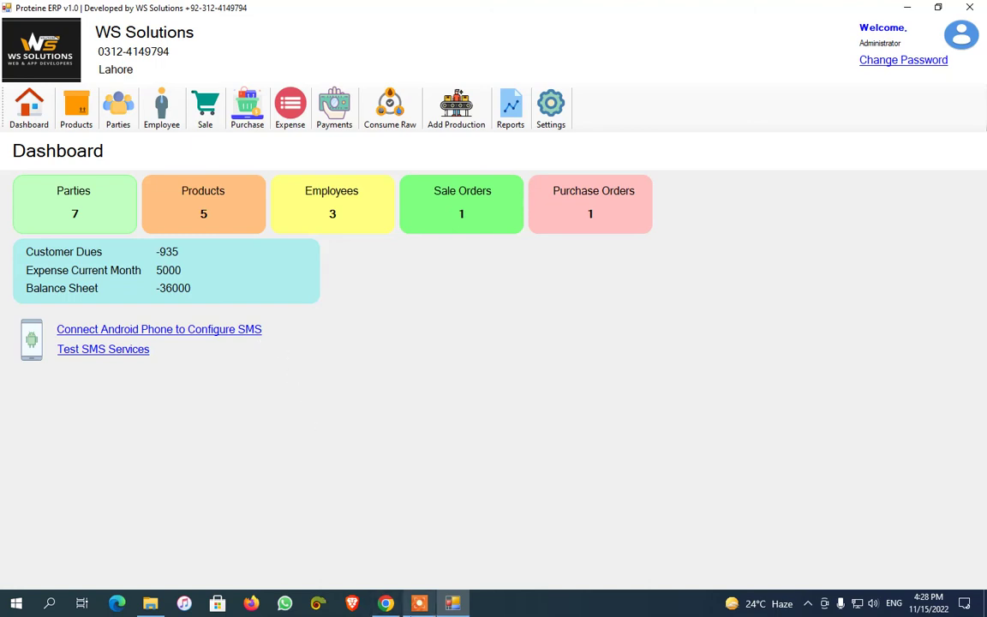
Operate controls along the bottom of the screen
left_click(419, 603)
left_click(556, 584)
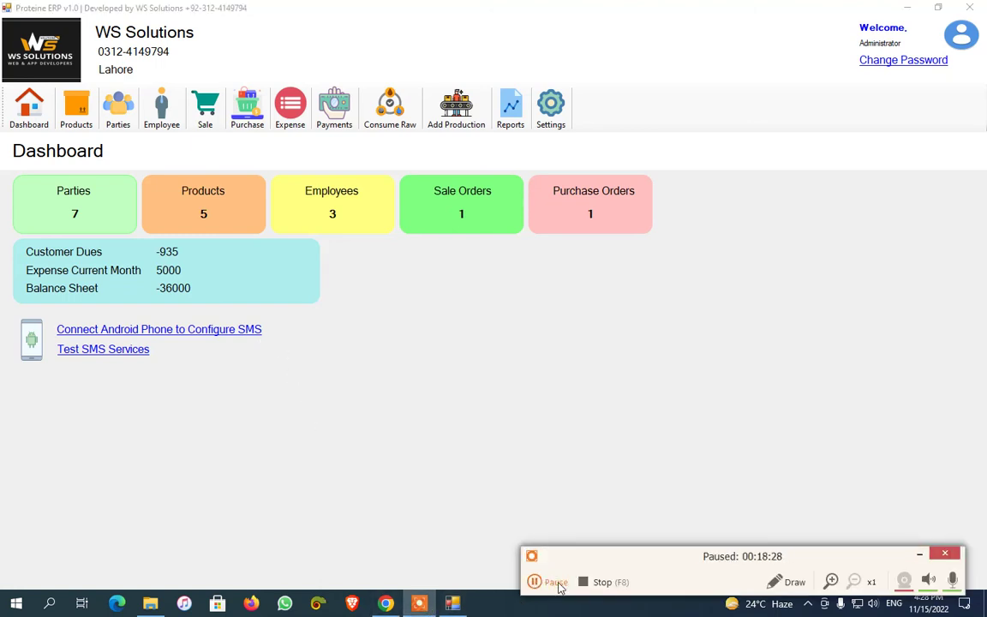
left_click(557, 585)
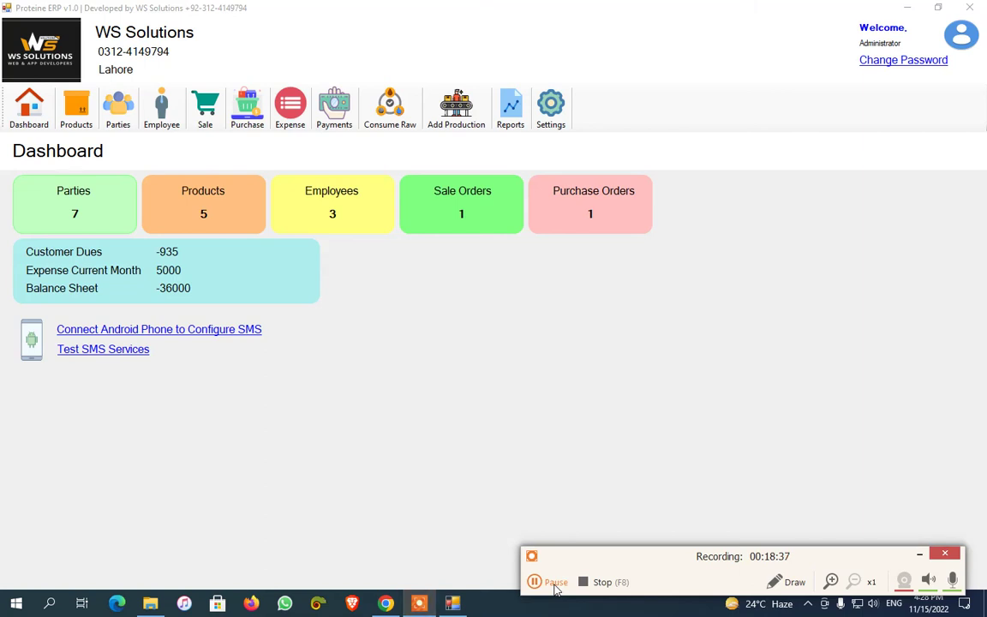
left_click(556, 586)
left_click(533, 582)
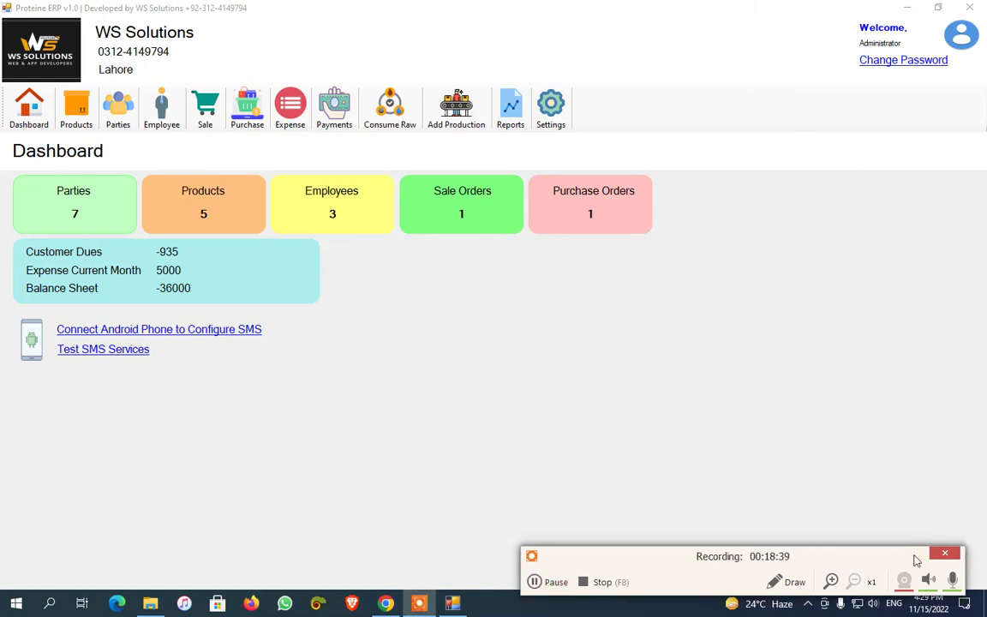
left_click(919, 554)
Open and close the Change Password form, then reload the Dashboard
left_click(892, 60)
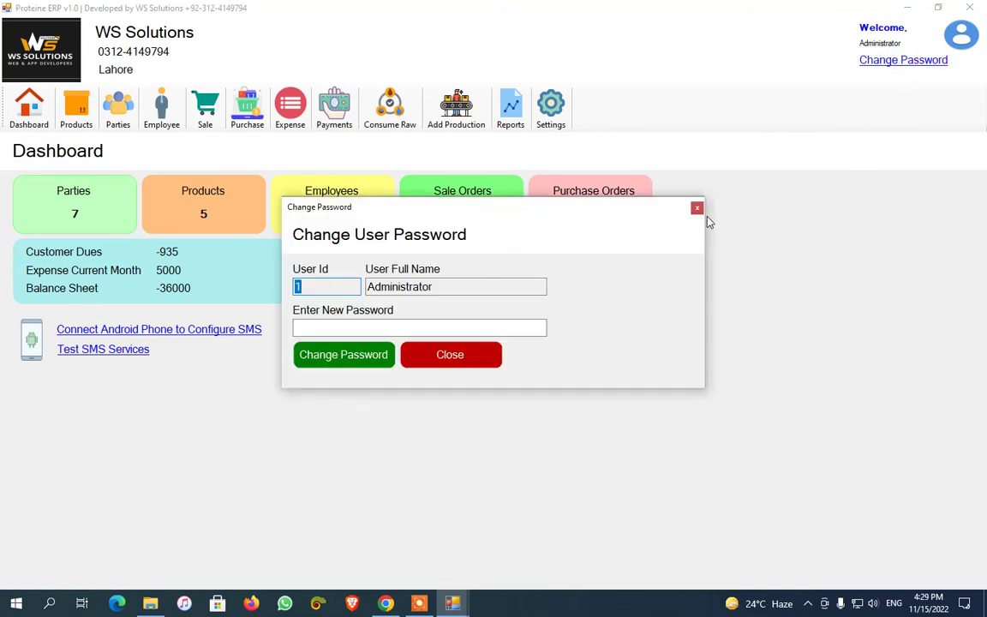
left_click(698, 209)
left_click(28, 104)
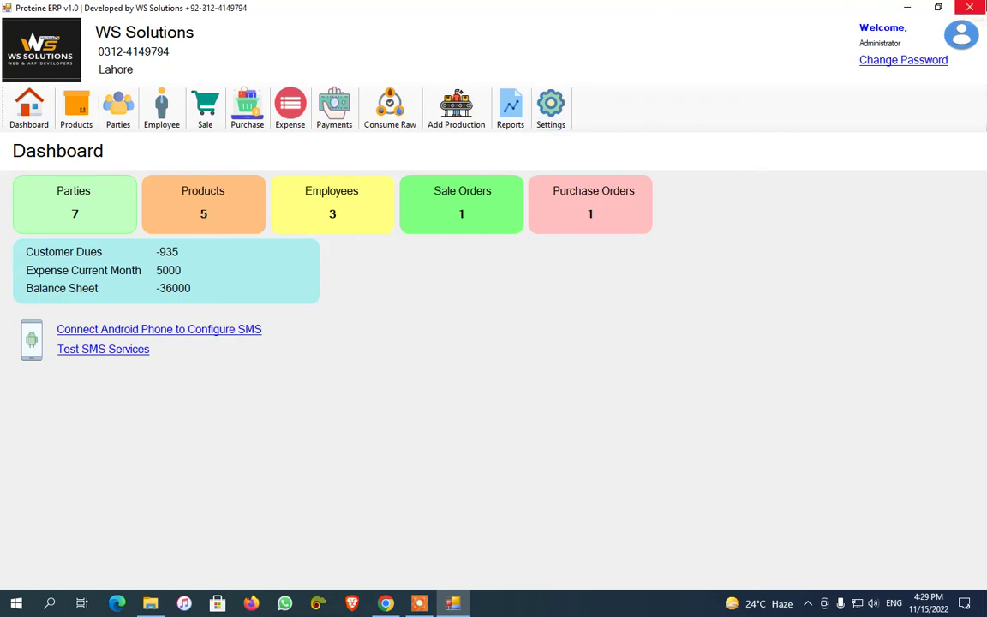
Exit Proteine ERP, relaunch it from File Explorer and open the Select User list
left_click(969, 7)
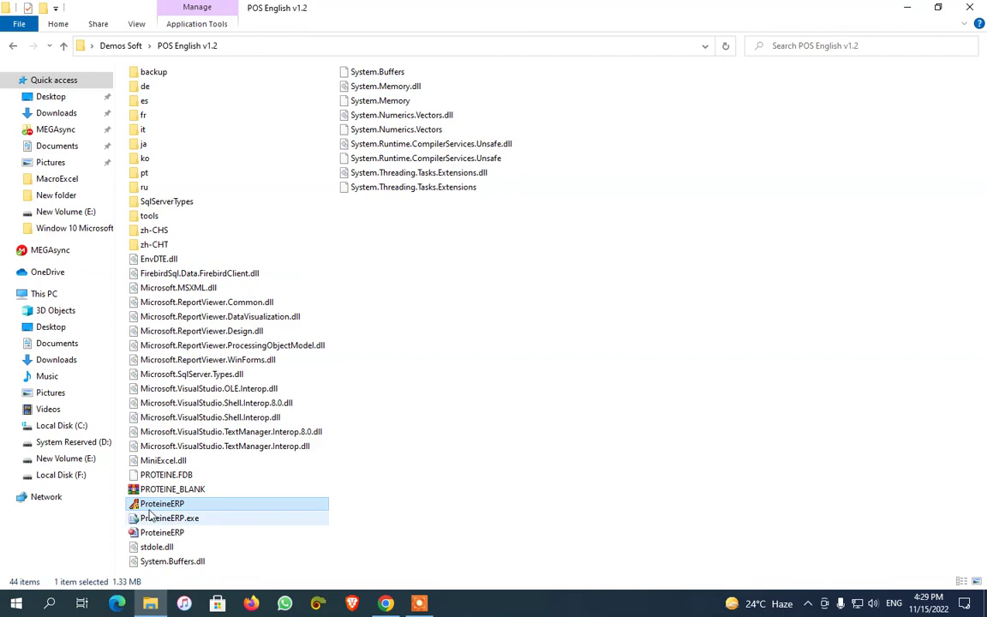
double_click(134, 505)
left_click(335, 200)
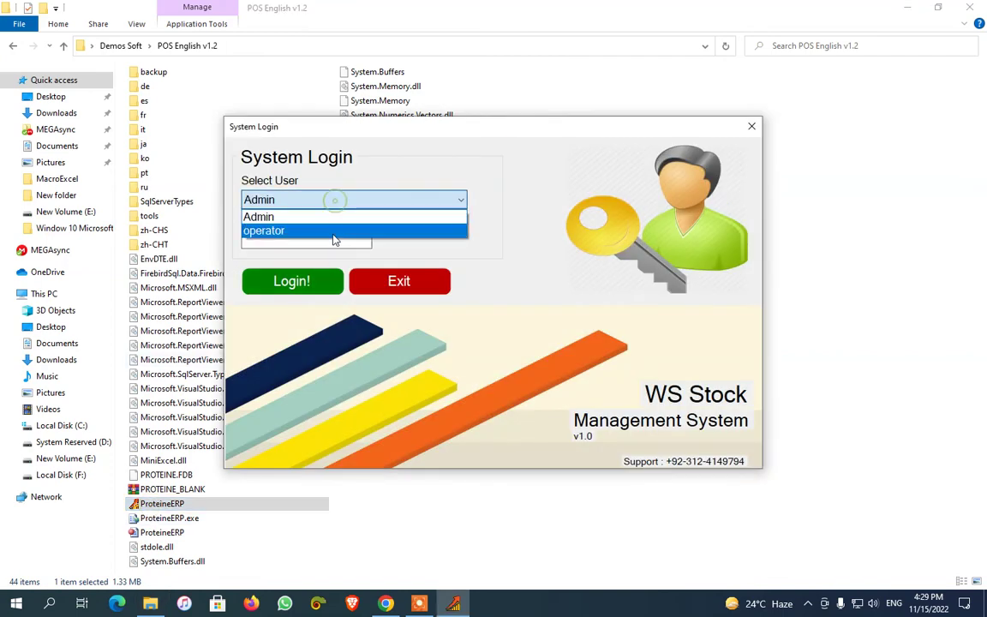
Log in as the operator user with its password
left_click(335, 231)
left_click(293, 239)
key("Return")
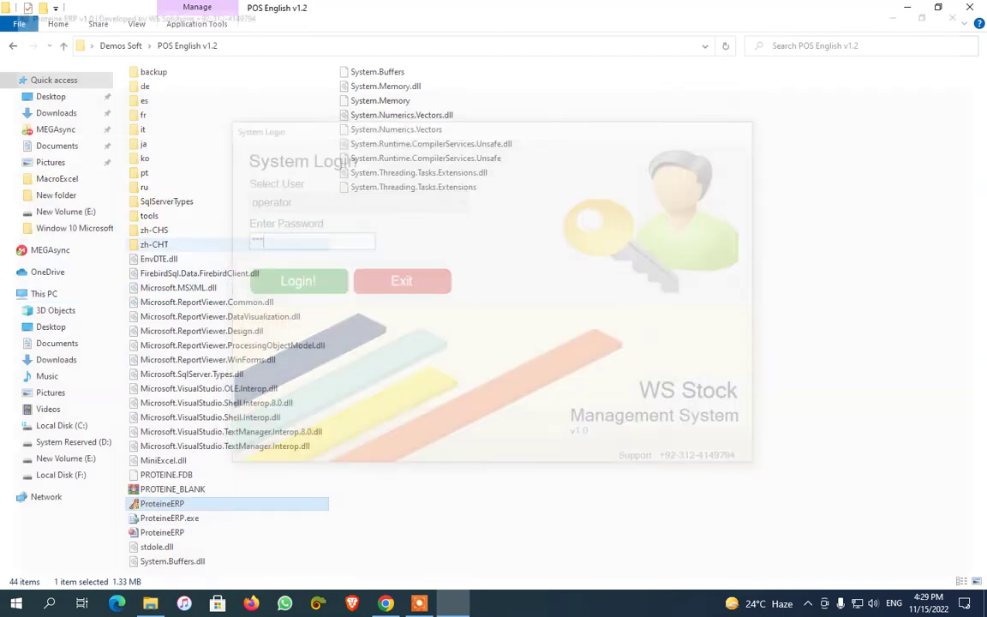
Try the Products and Parties pages and dismiss their permission warnings
key("Return")
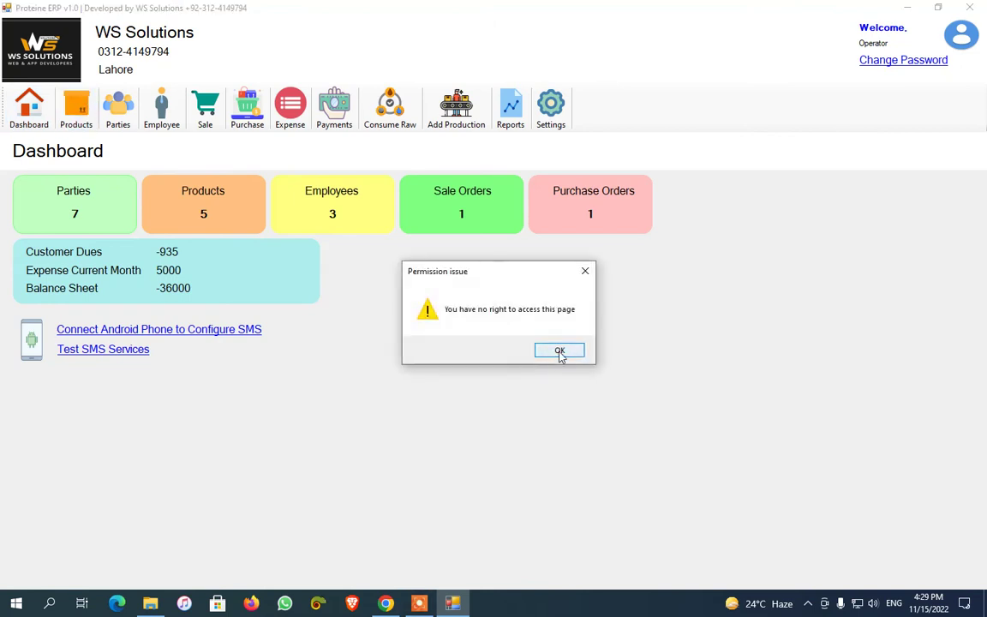
left_click(559, 351)
left_click(118, 107)
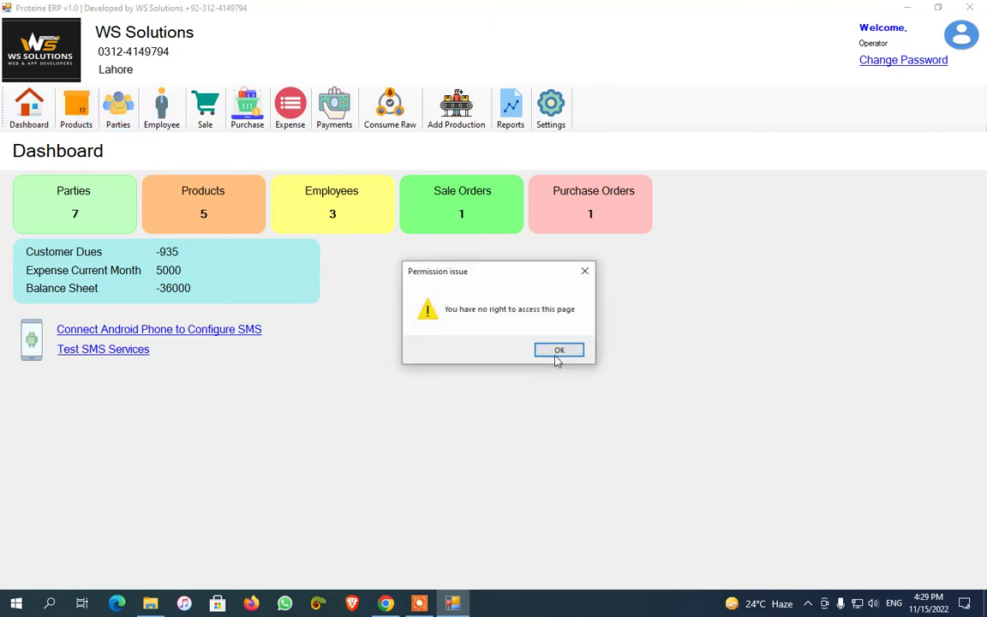
left_click(560, 351)
Try Employees, Sale Invoice, Purchase Order, Payments, Consumption, Production, Reports, Settings, then Dashboard
left_click(161, 107)
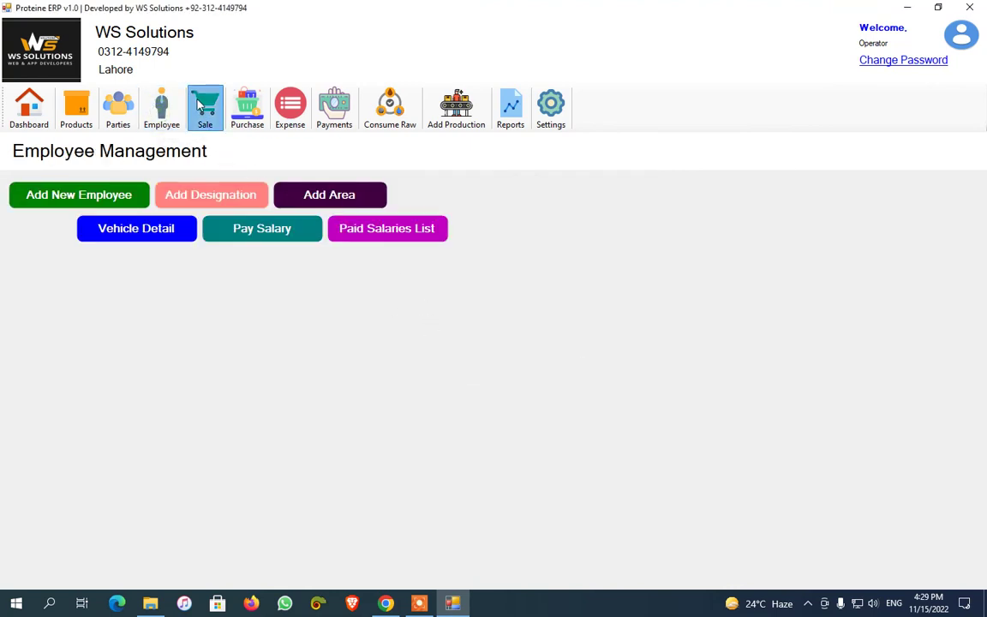
left_click(200, 107)
left_click(248, 107)
left_click(340, 125)
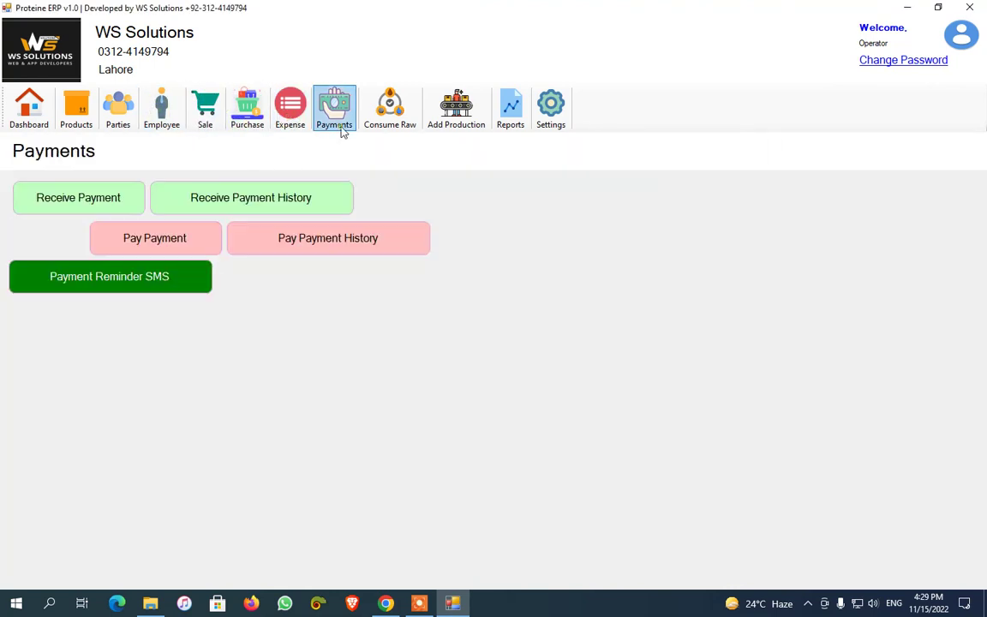
left_click(389, 111)
left_click(456, 111)
left_click(510, 111)
left_click(551, 112)
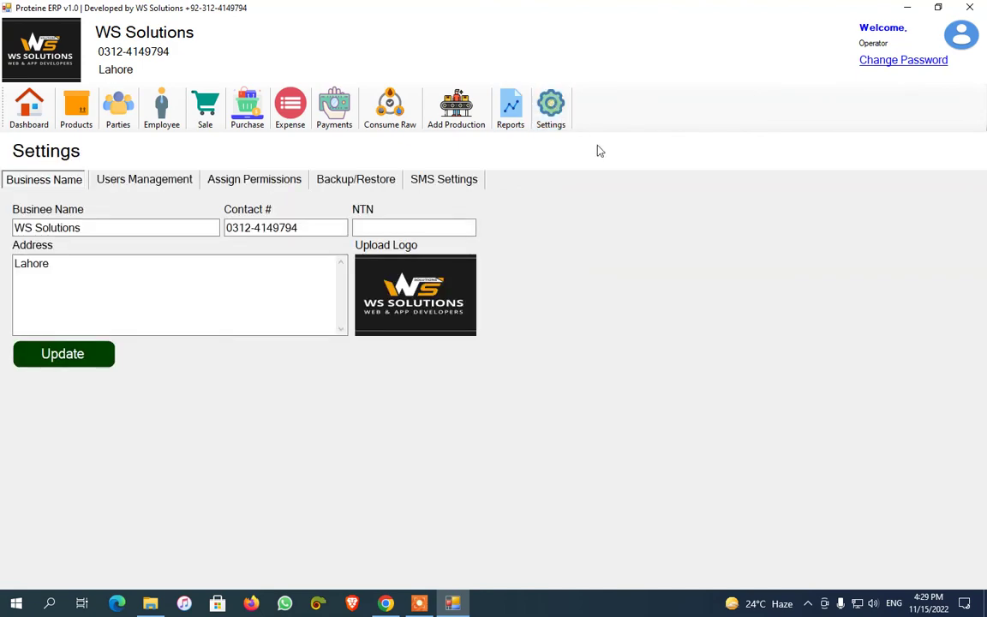
left_click(29, 107)
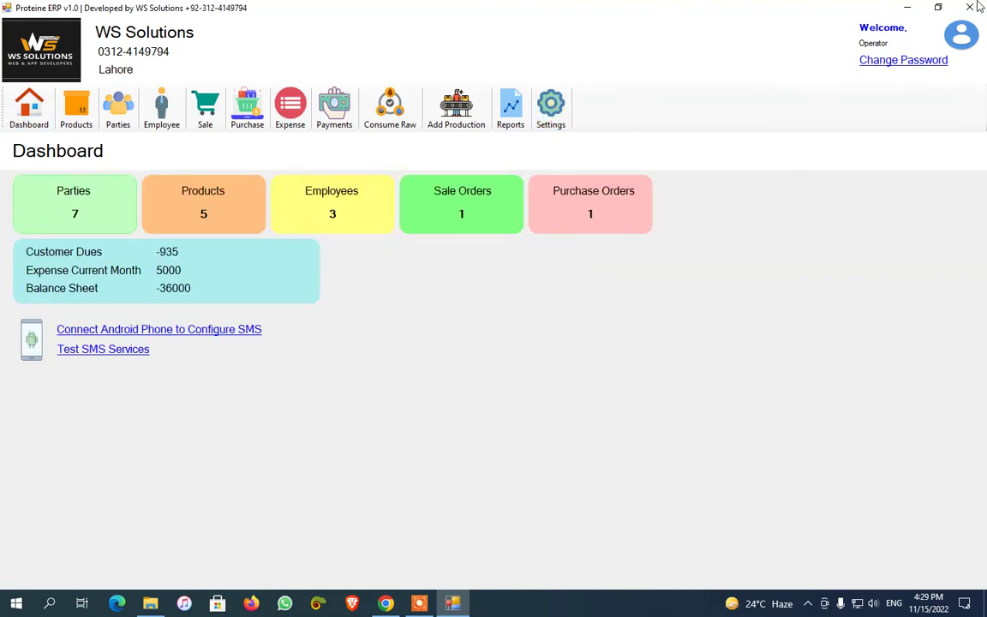